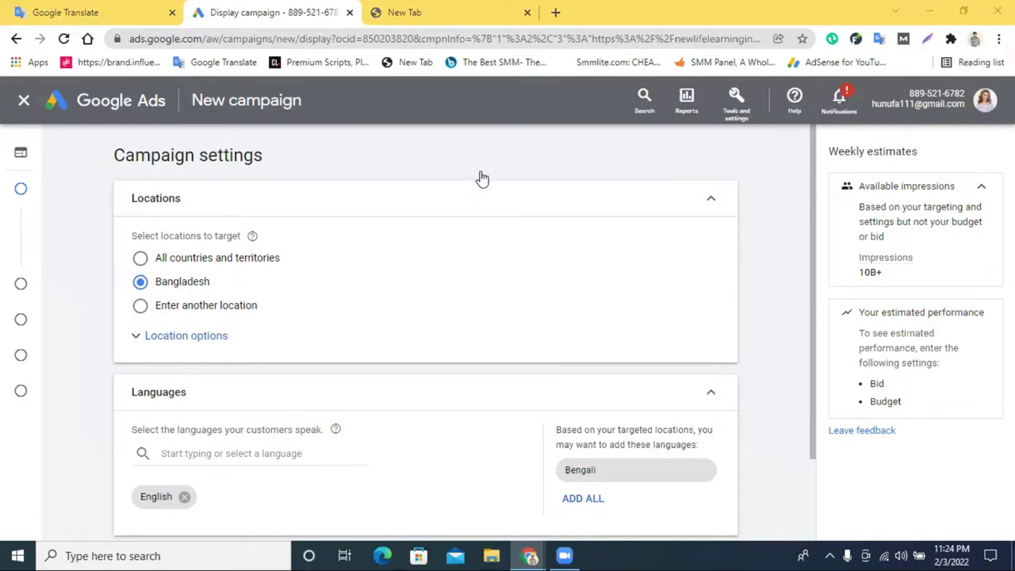
# Set the campaign's target location to the United States by choosing to enter another location and searching "usa"
pyautogui.click(211, 308)
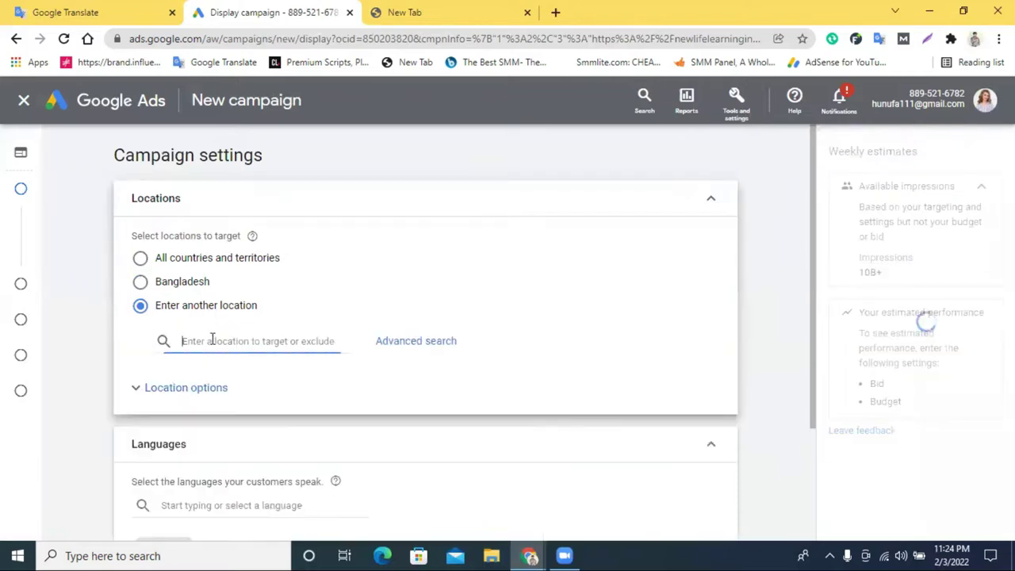
pyautogui.write('usa')
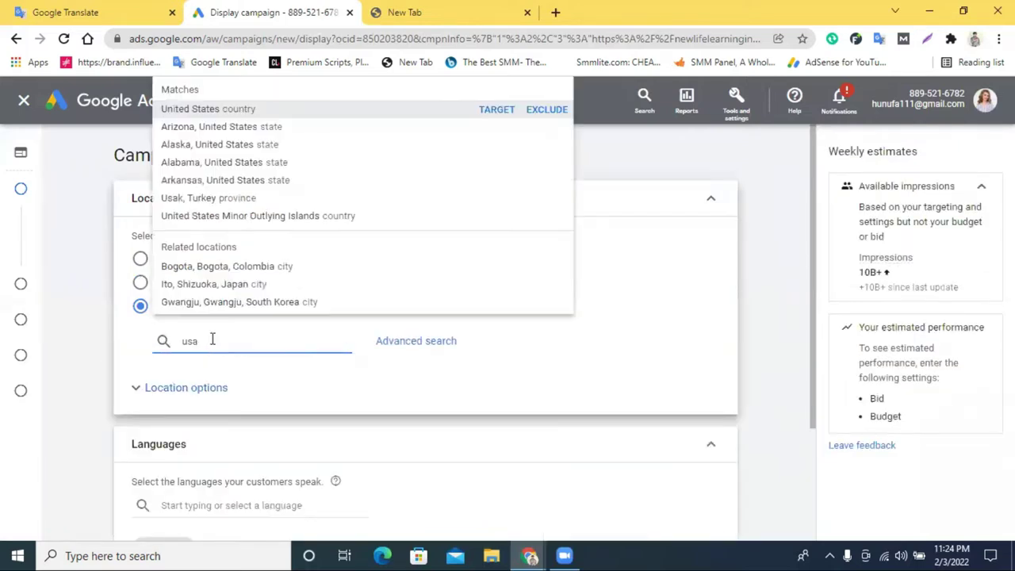
pyautogui.click(242, 108)
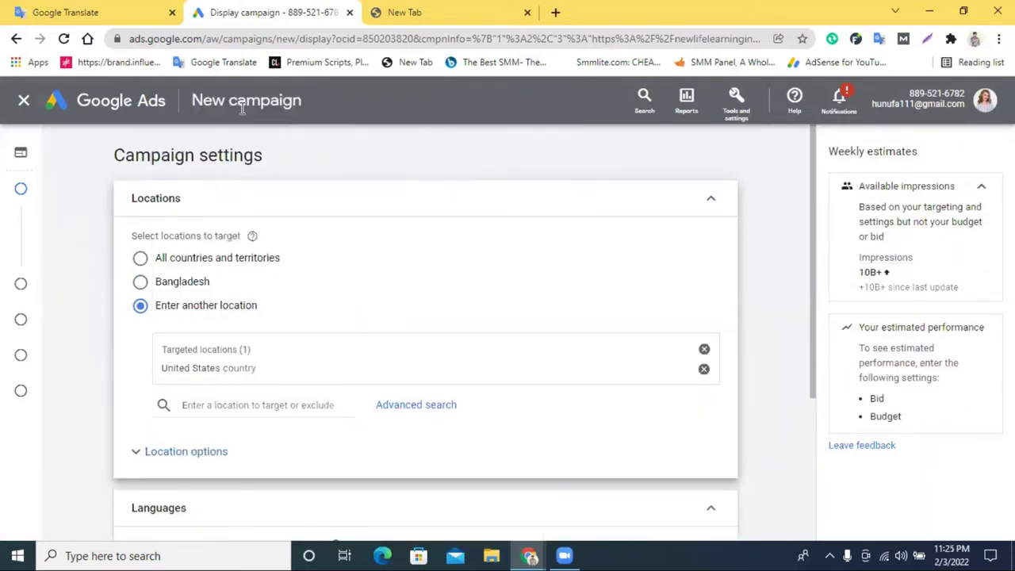
# Review the list of available customer languages for the campaign and close it with English kept selected
pyautogui.scroll(-2, 332, 303)
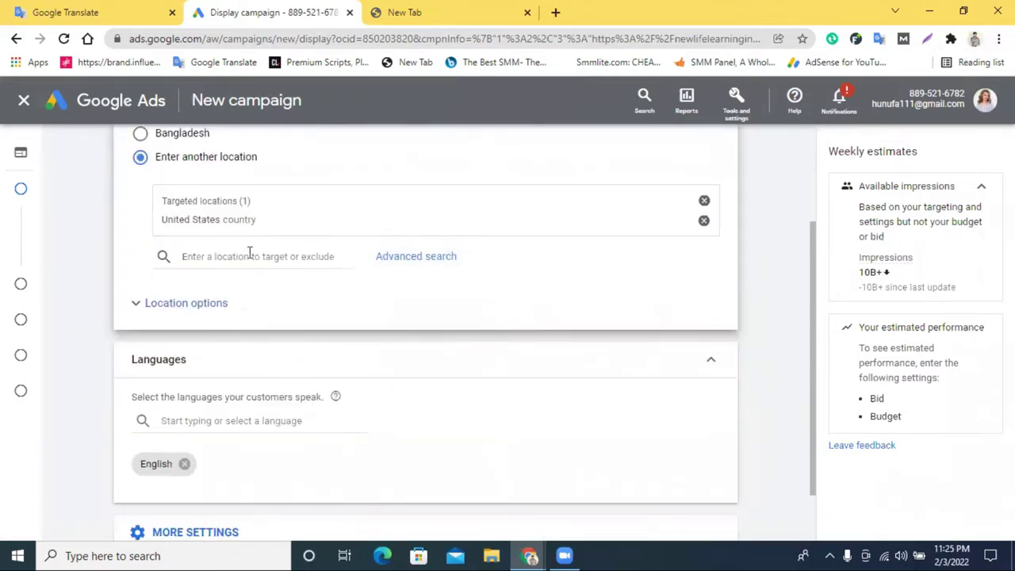
pyautogui.scroll(-1, 238, 301)
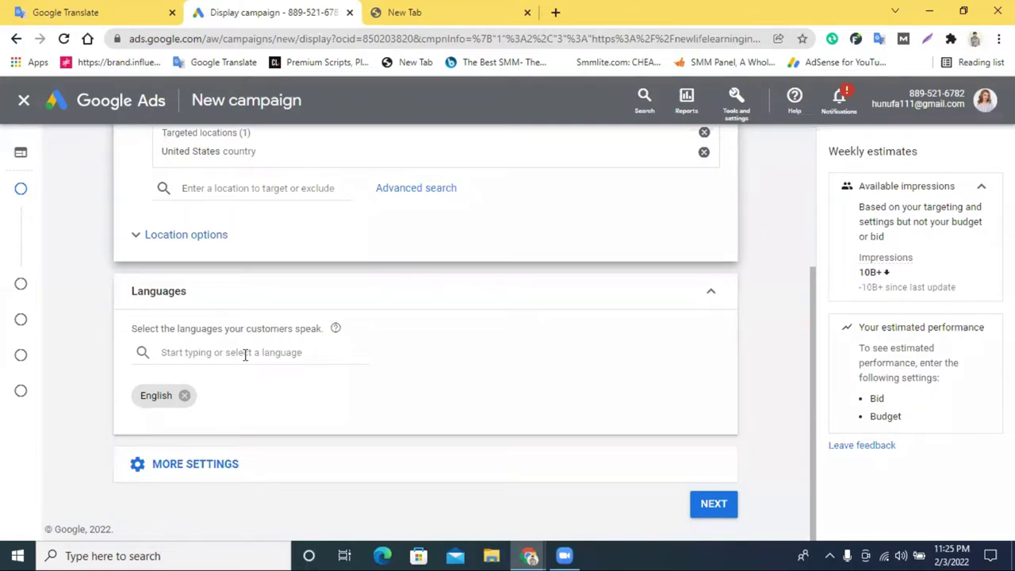
pyautogui.click(245, 354)
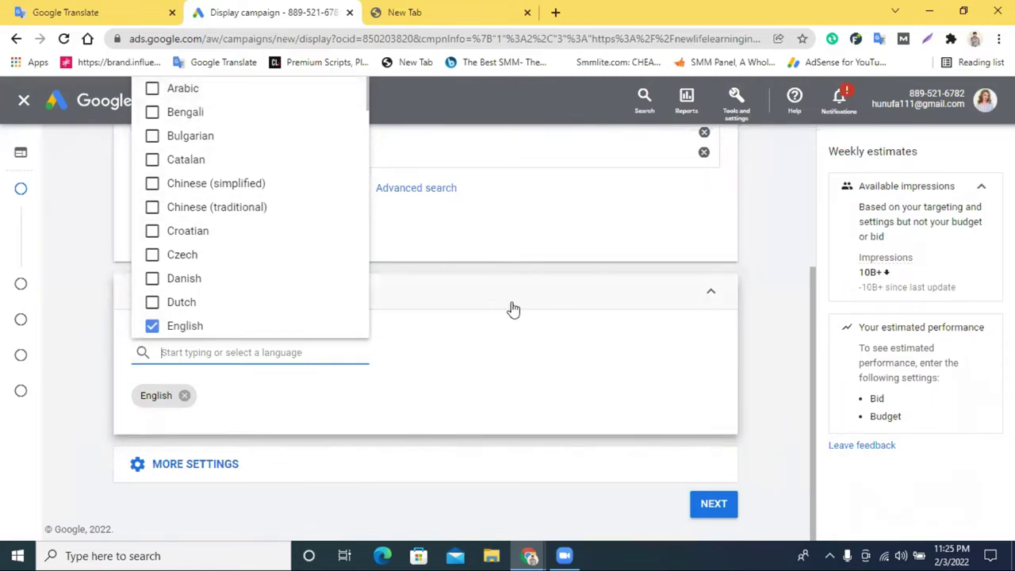
pyautogui.click(107, 266)
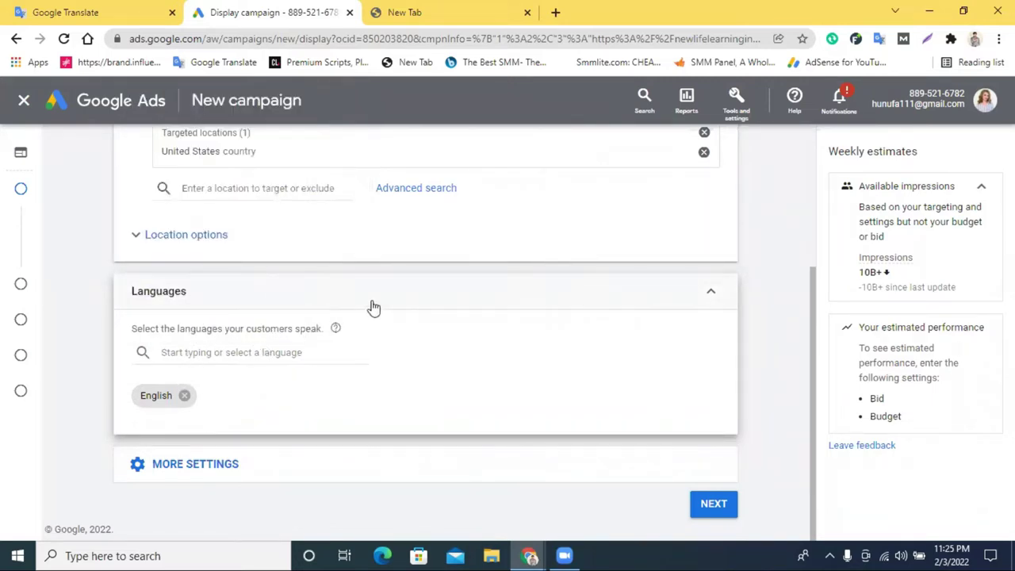
# Expand the additional campaign settings and review the ad rotation options, closing them with the best-performing-ads optimization kept
pyautogui.click(204, 464)
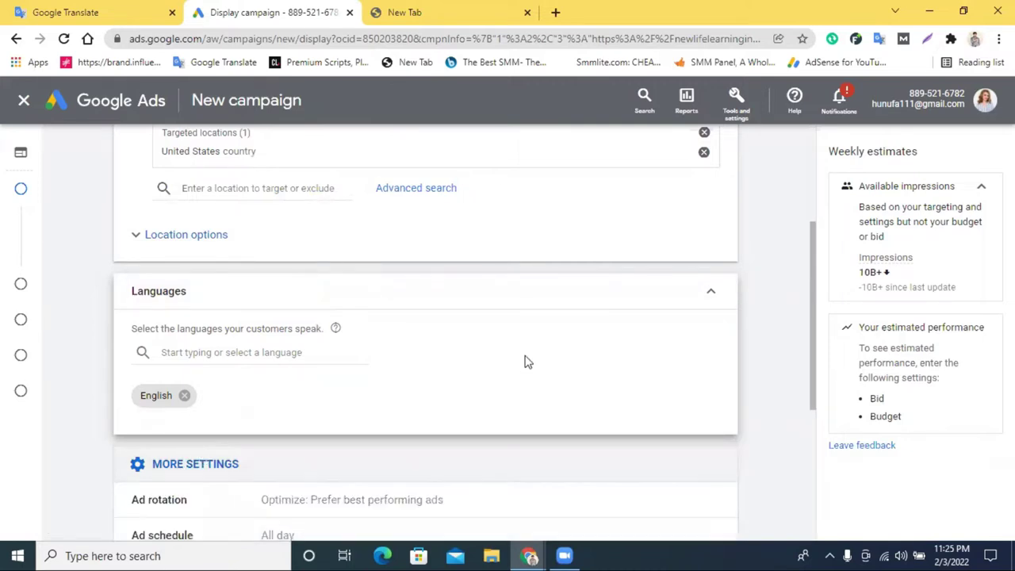
pyautogui.scroll(-2, 532, 357)
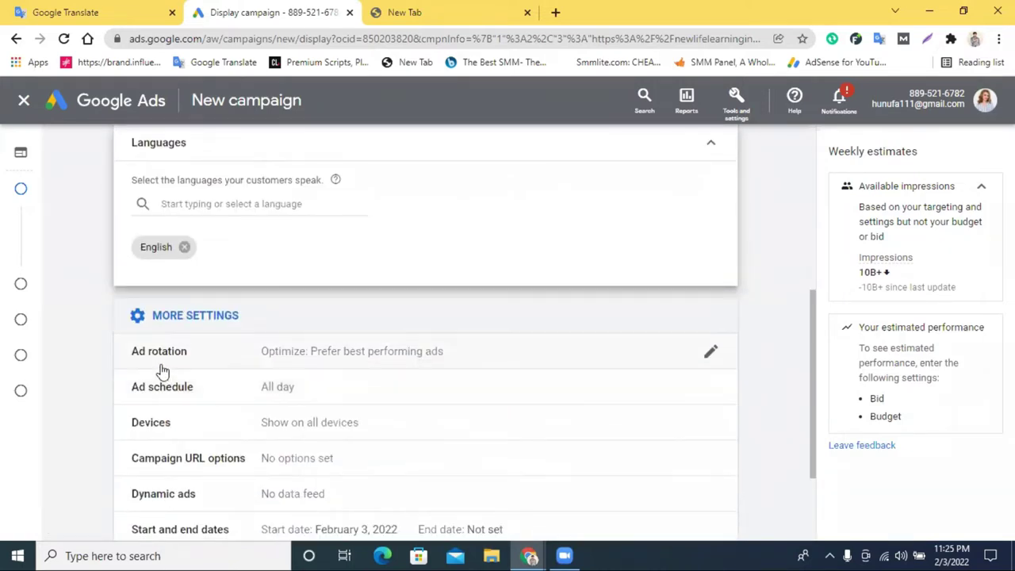
pyautogui.click(710, 357)
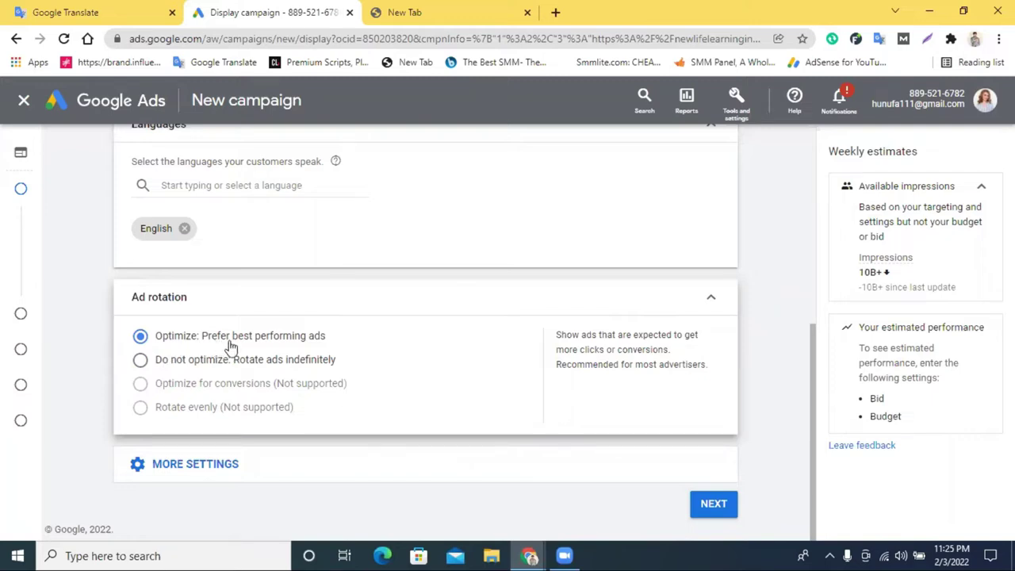
pyautogui.click(710, 297)
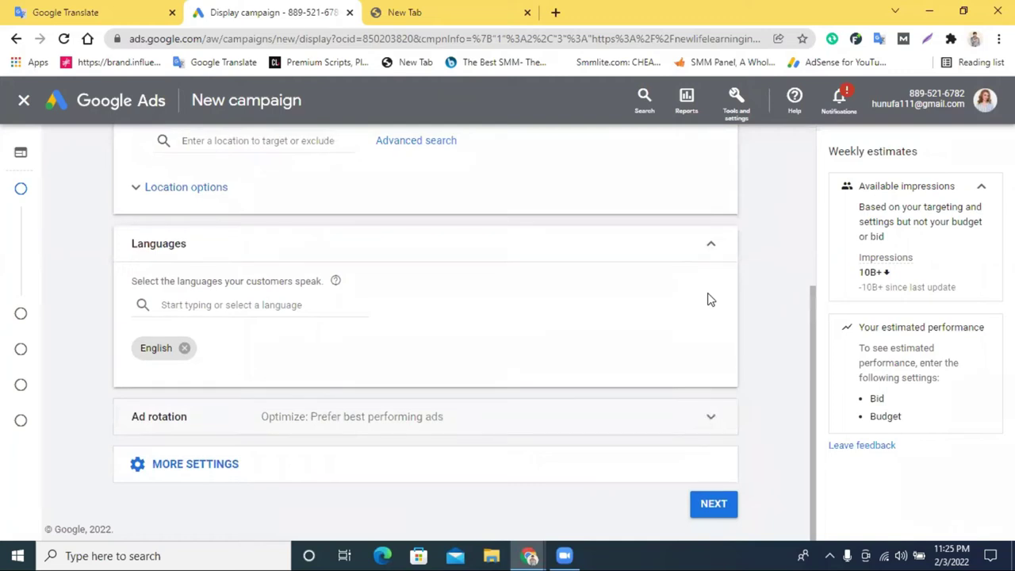
# Open the device targeting settings of the campaign and review the available options
pyautogui.click(220, 465)
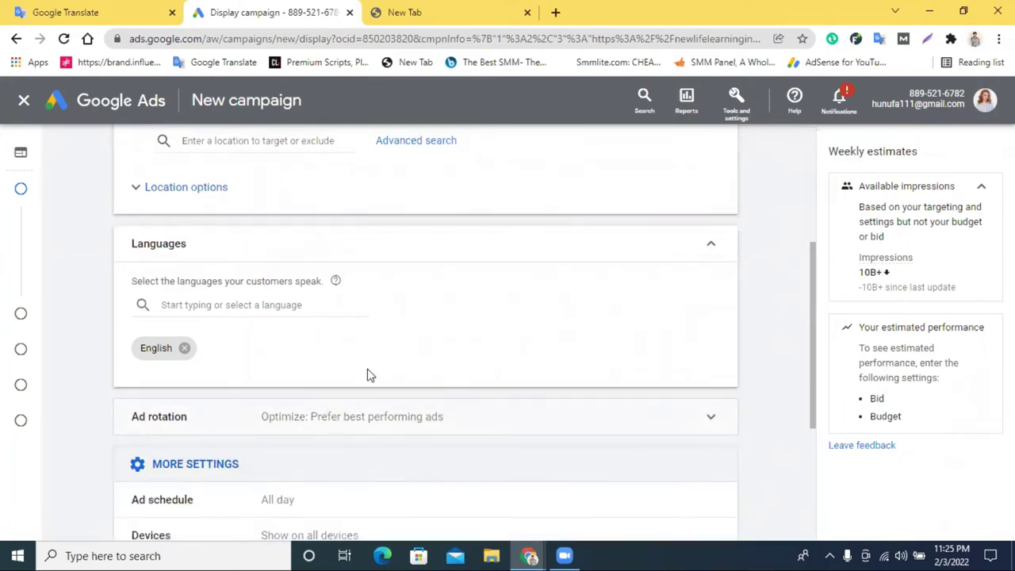
pyautogui.scroll(-3, 394, 363)
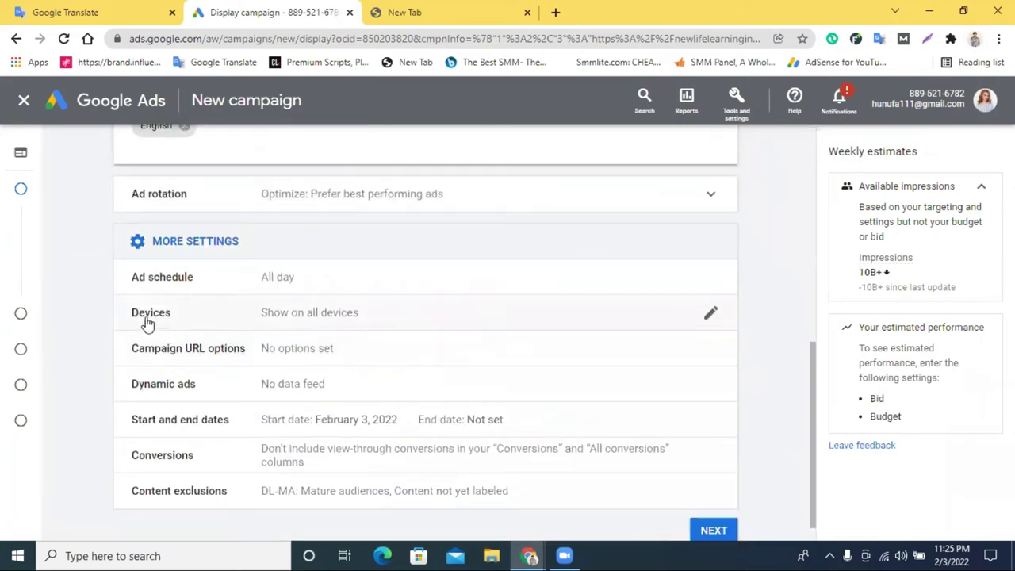
pyautogui.click(710, 316)
pyautogui.scroll(-2, 589, 330)
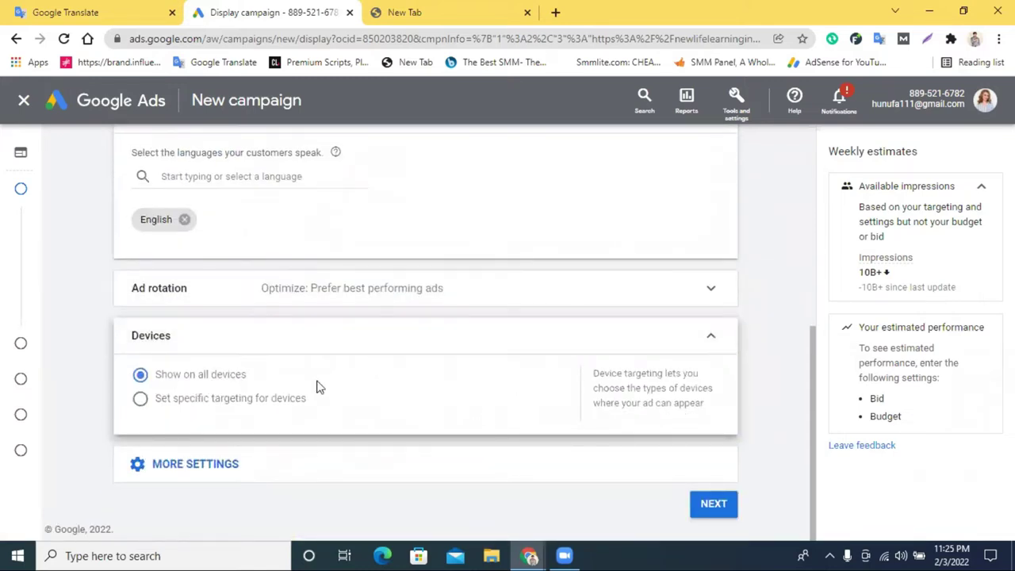
# Open the ad schedule settings and schedule the ads for Fridays from 01:00 to 12:00
pyautogui.click(184, 474)
pyautogui.scroll(-3, 261, 361)
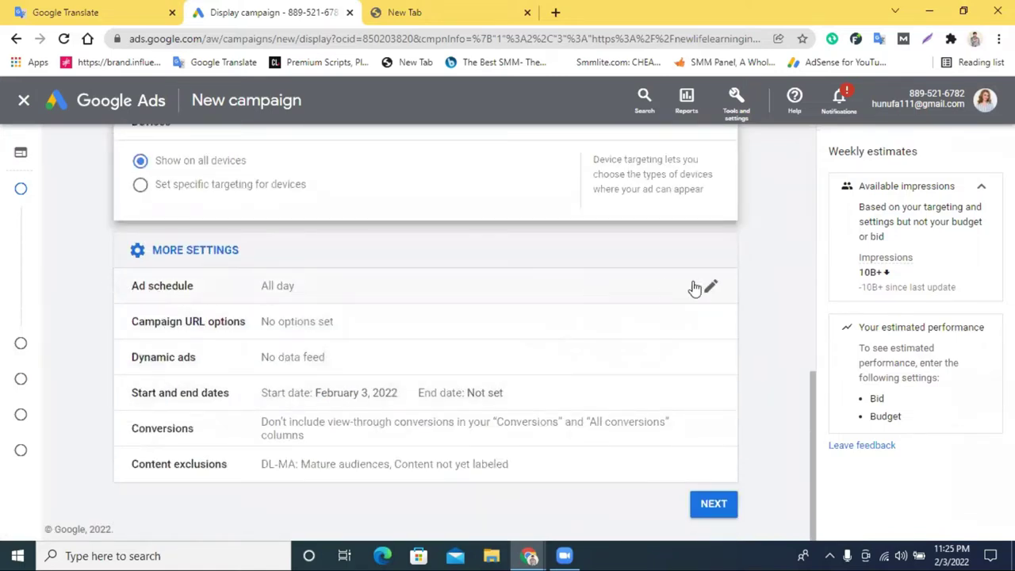
pyautogui.click(712, 290)
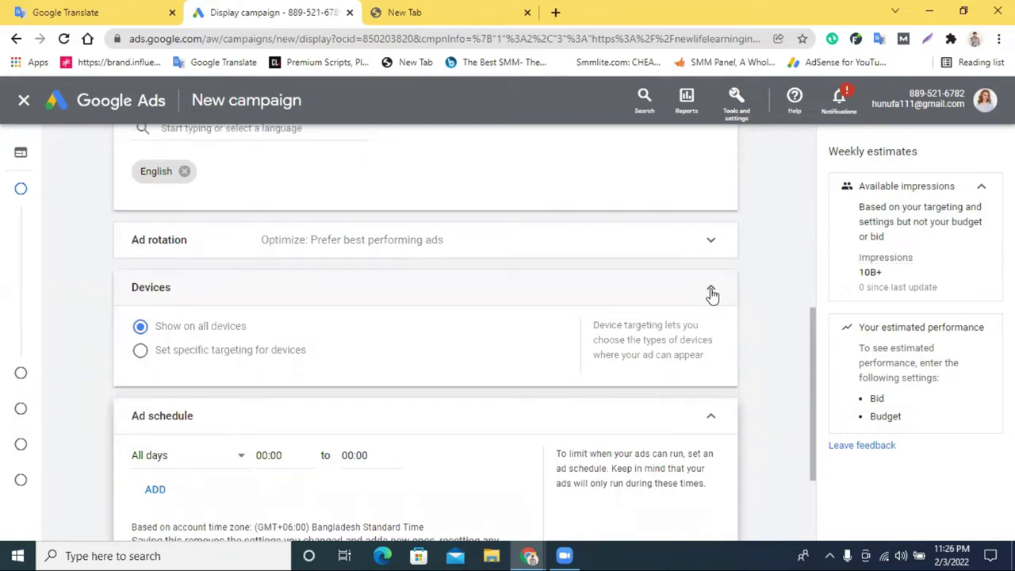
pyautogui.scroll(-2, 357, 372)
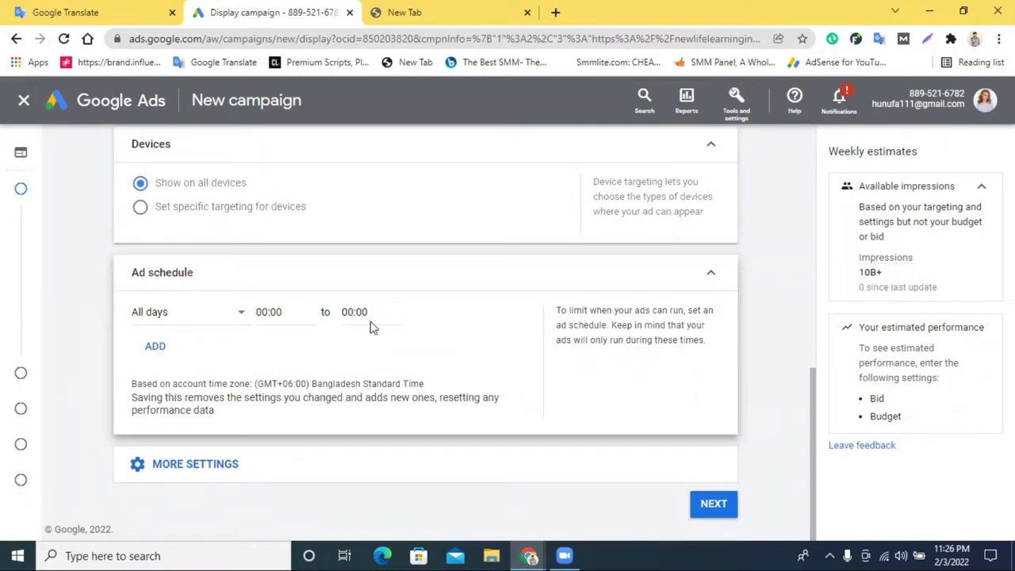
pyautogui.click(193, 327)
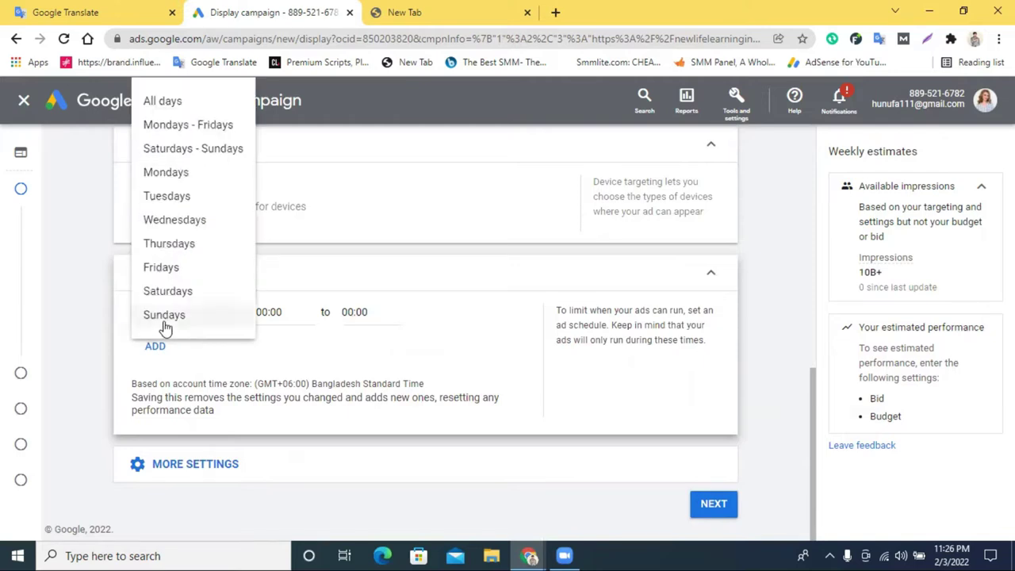
pyautogui.click(166, 272)
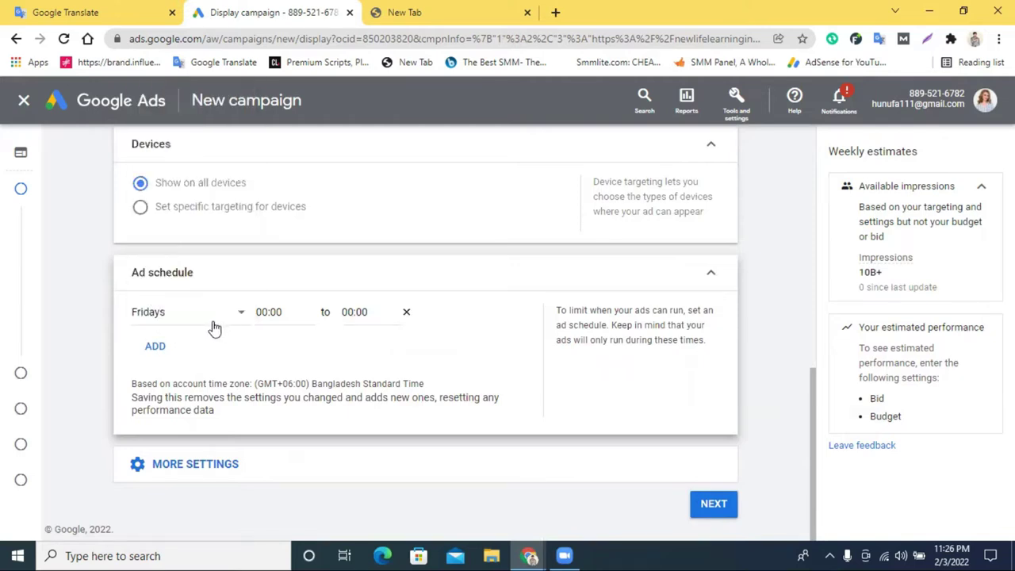
pyautogui.click(271, 311)
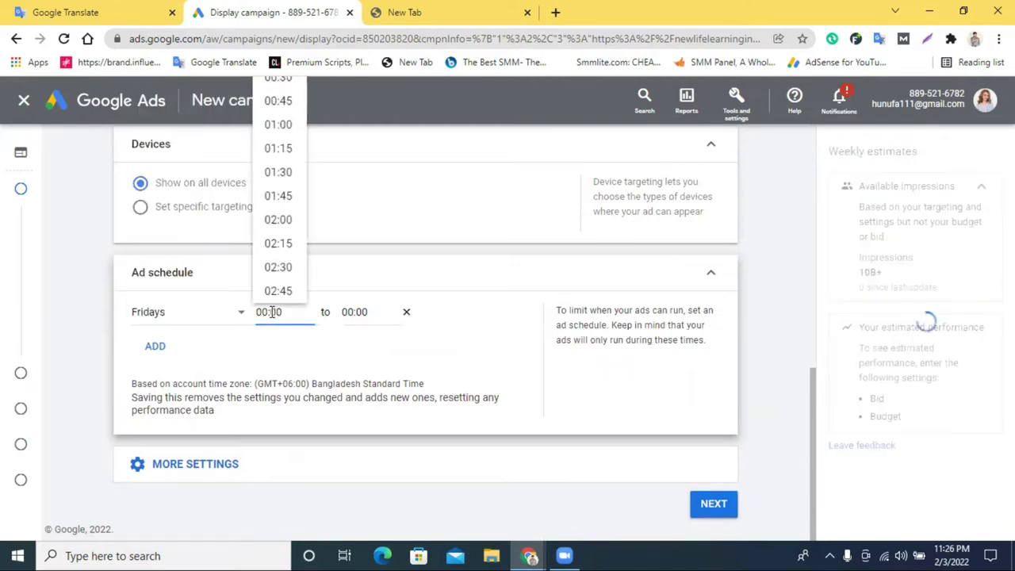
pyautogui.click(278, 125)
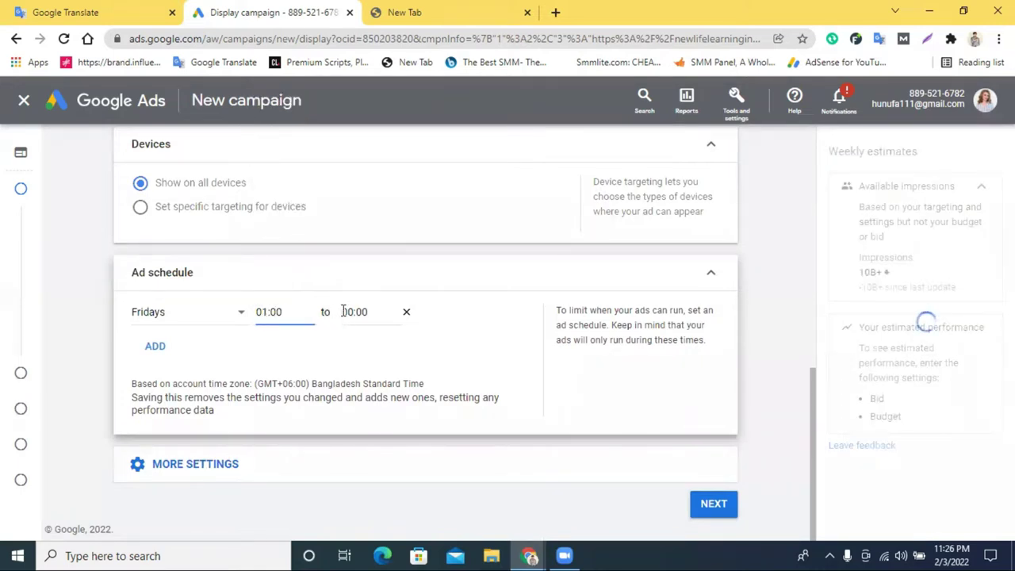
pyautogui.click(349, 312)
pyautogui.scroll(-10, 361, 269)
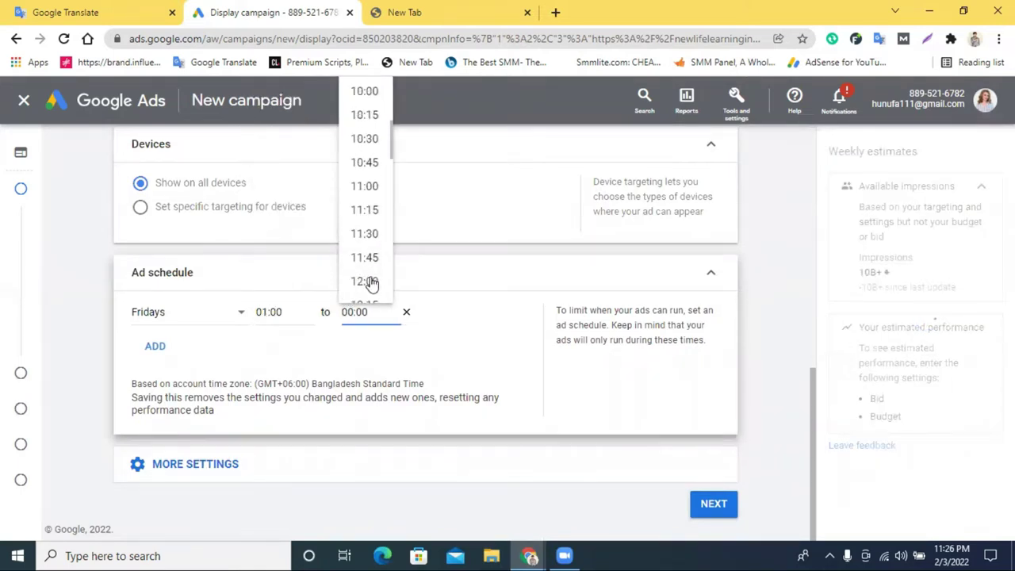
pyautogui.scroll(3, 367, 238)
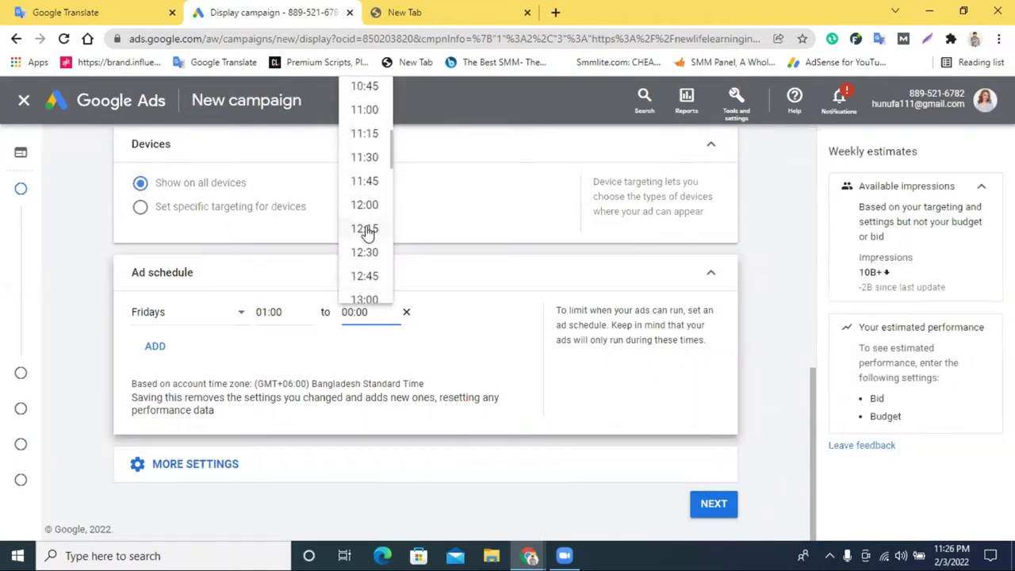
pyautogui.click(365, 204)
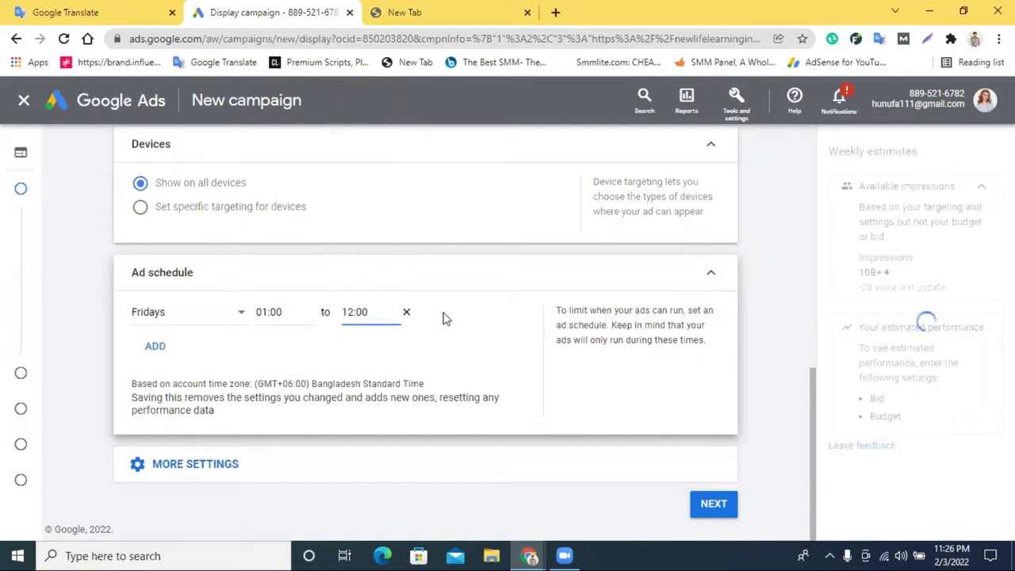
# Add a second ad schedule row for all days and remove the Fridays row
pyautogui.click(155, 349)
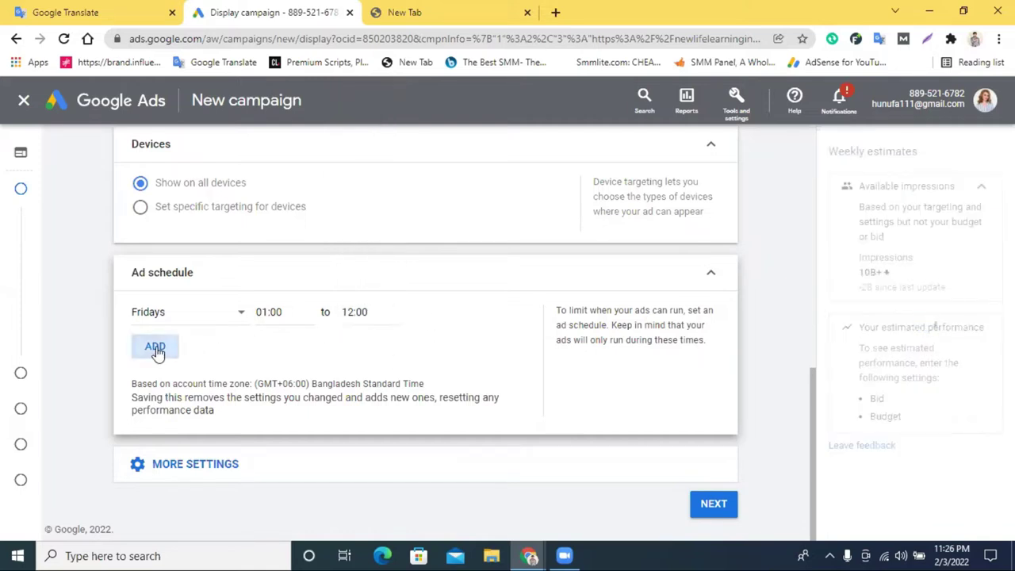
pyautogui.click(164, 356)
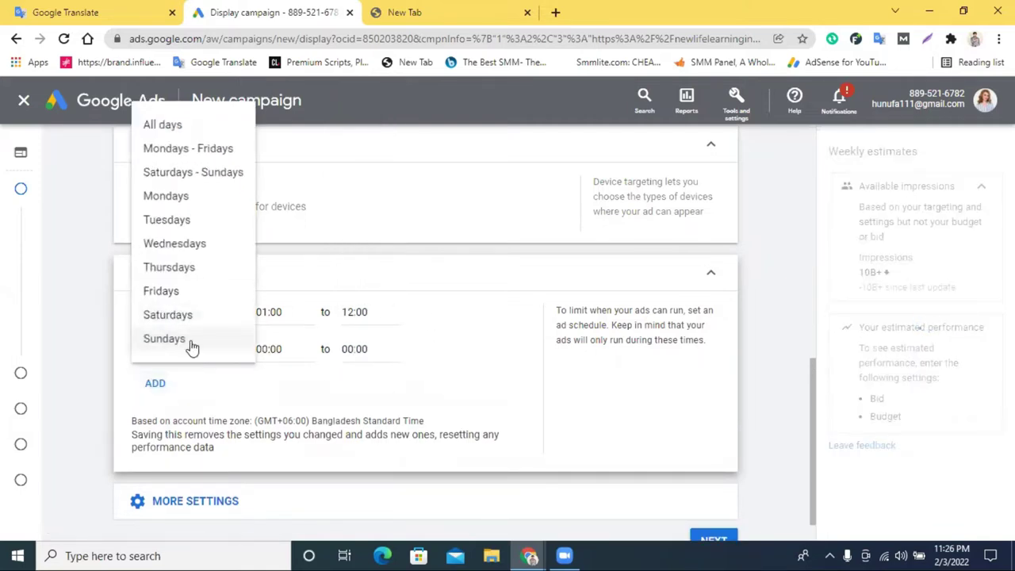
pyautogui.click(405, 325)
pyautogui.click(396, 316)
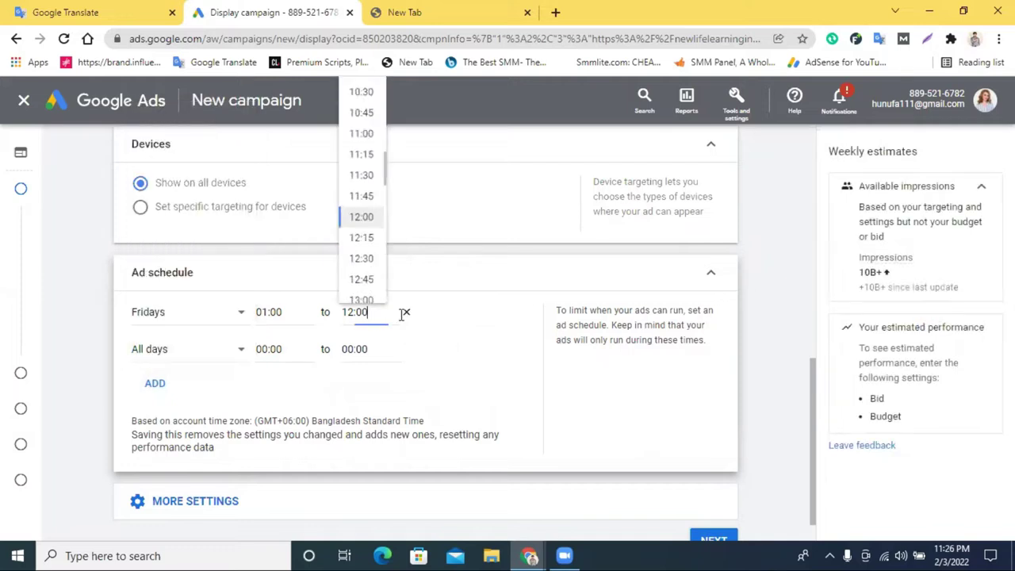
pyautogui.click(407, 316)
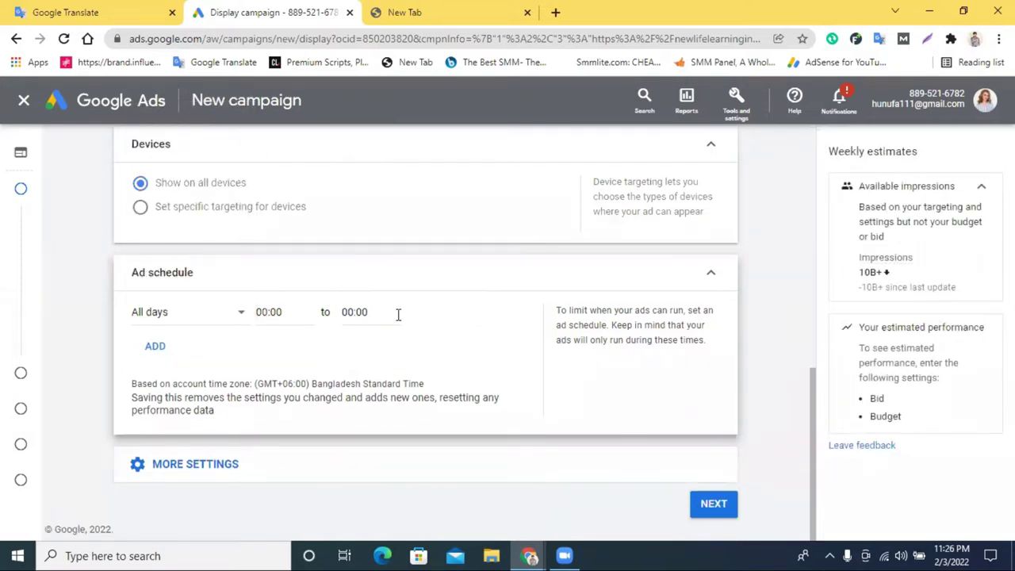
pyautogui.click(373, 316)
pyautogui.click(476, 325)
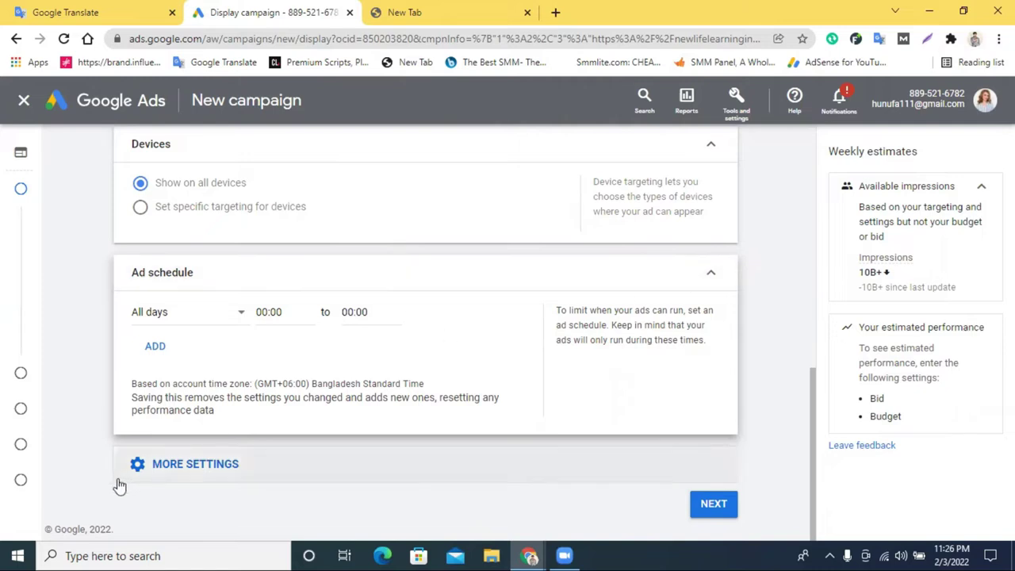
# Open the campaign URL options and the dynamic ads settings to review their fields
pyautogui.click(176, 468)
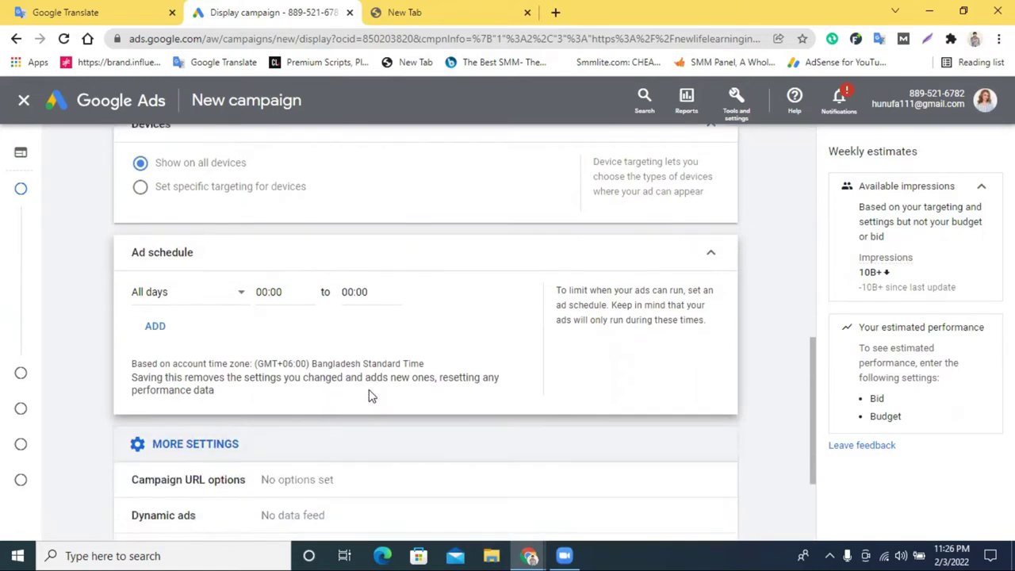
pyautogui.scroll(-2, 368, 394)
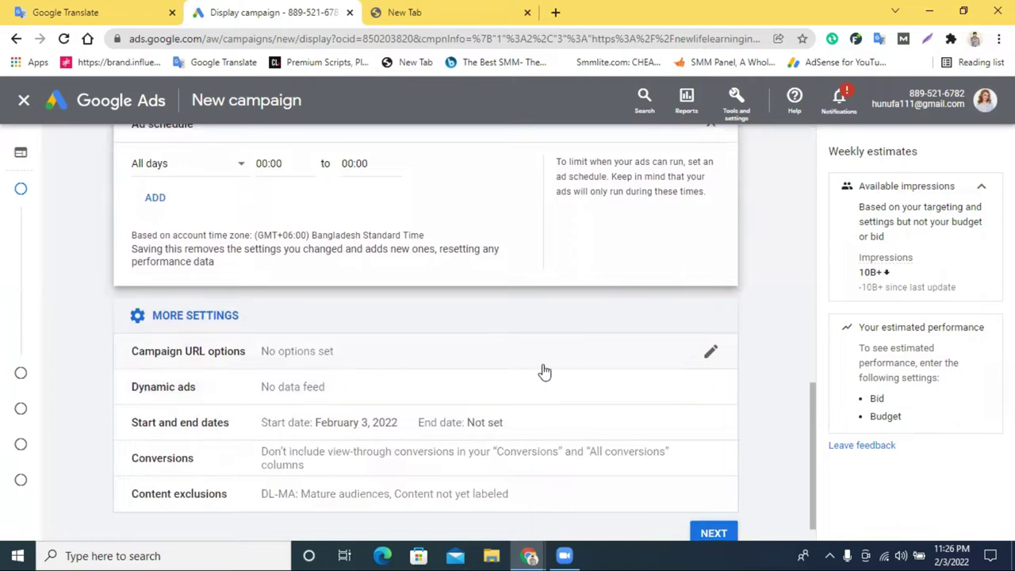
pyautogui.click(711, 352)
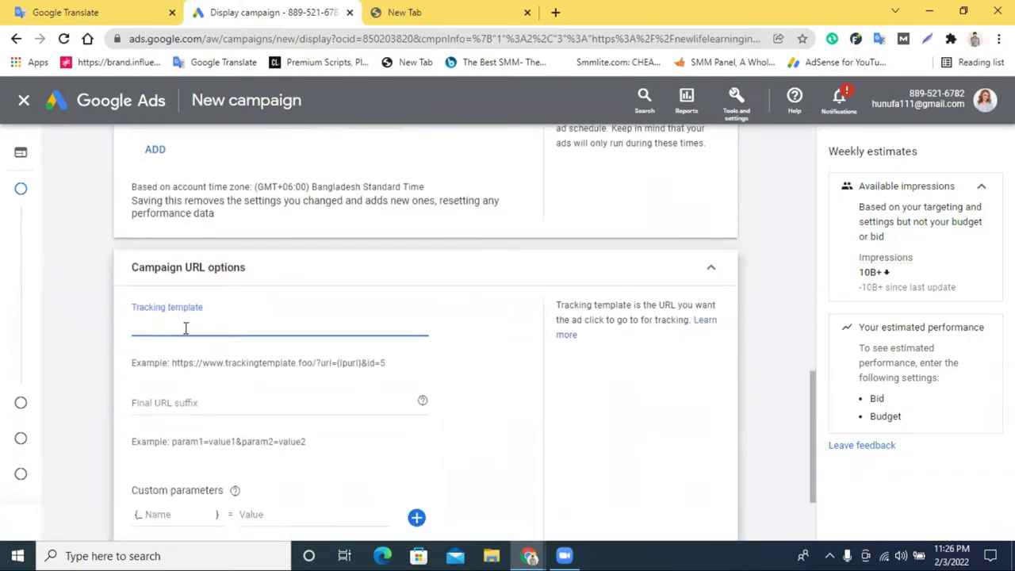
pyautogui.scroll(-2, 264, 343)
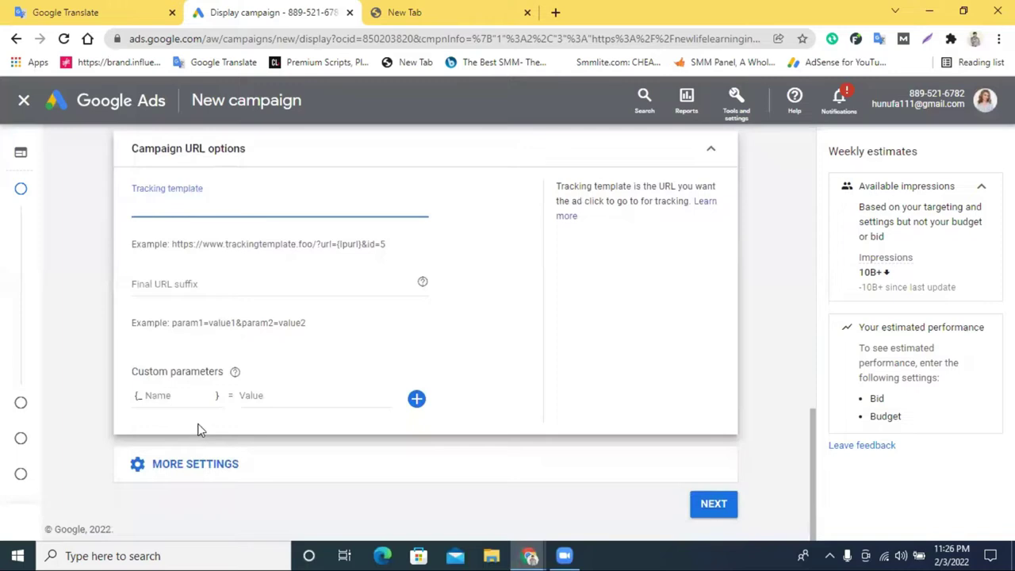
pyautogui.click(177, 465)
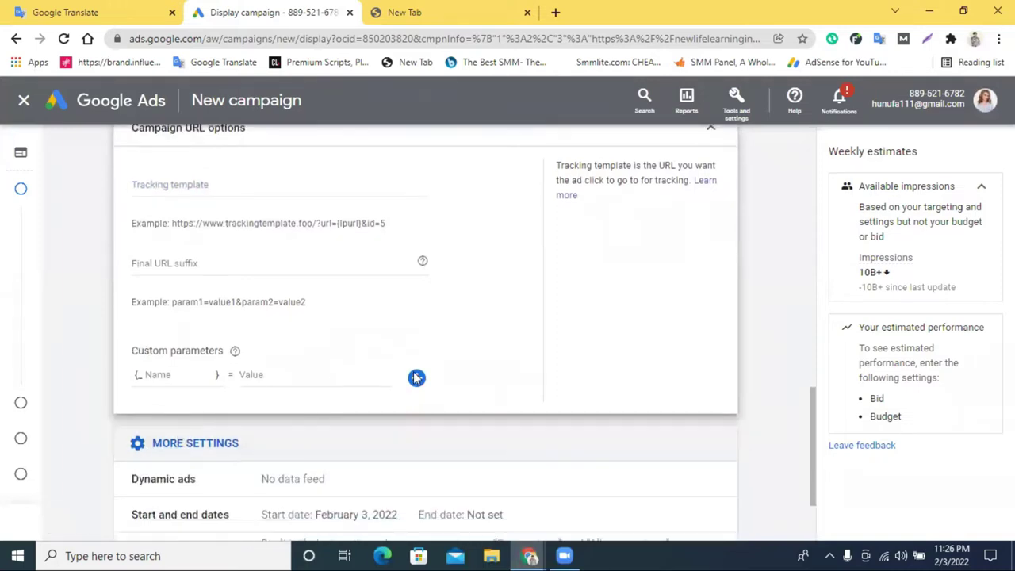
pyautogui.click(709, 361)
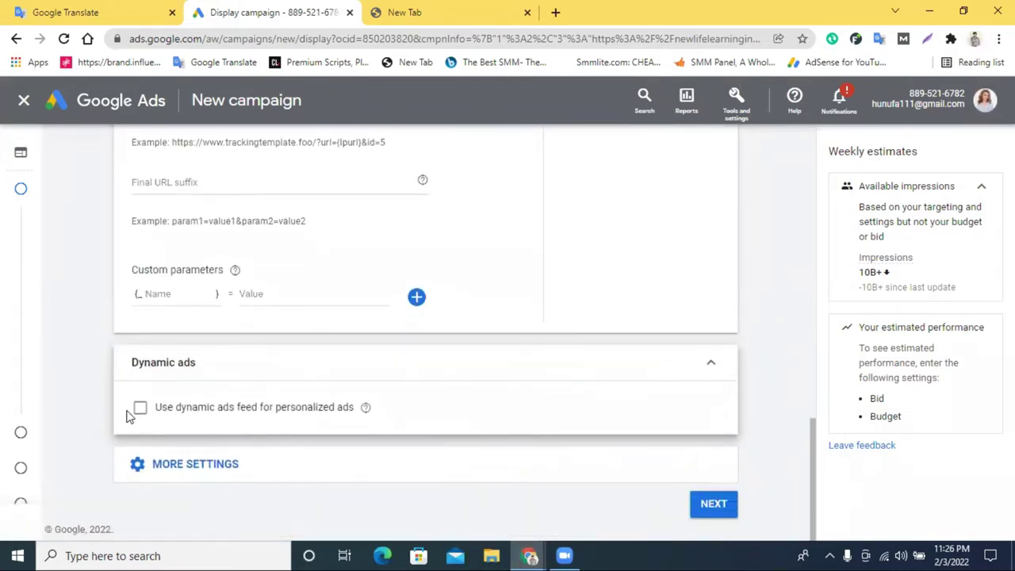
# Collapse the dynamic ads settings, open the start and end dates, and pick Feb 3, 2022 as the start date
pyautogui.click(714, 370)
pyautogui.click(291, 449)
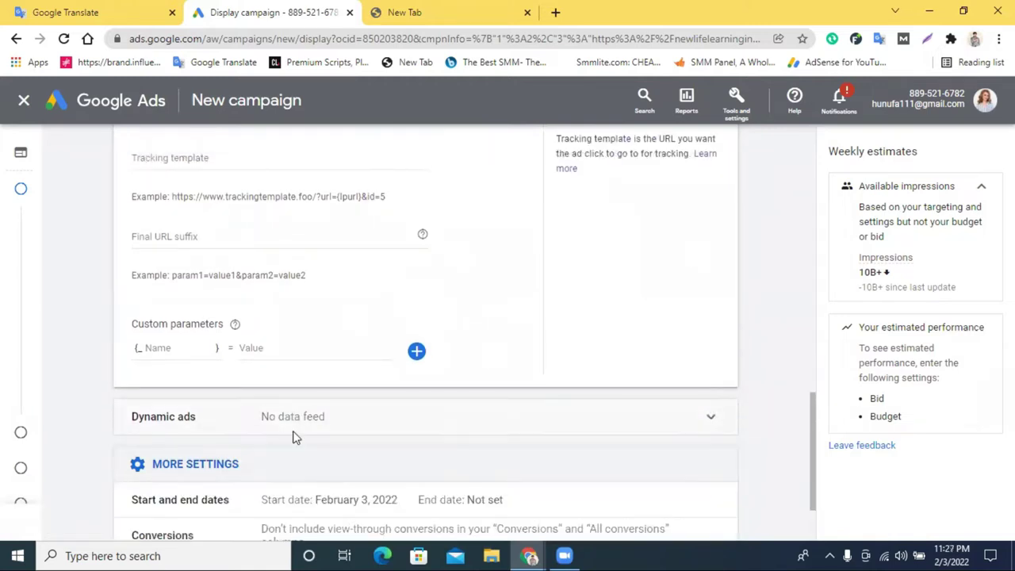
pyautogui.scroll(-2, 317, 428)
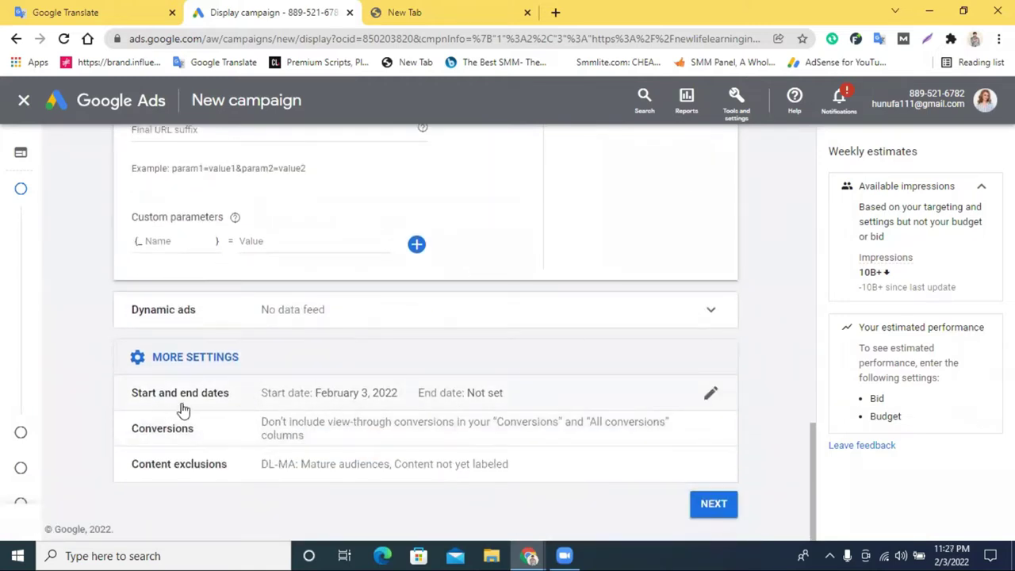
pyautogui.click(711, 396)
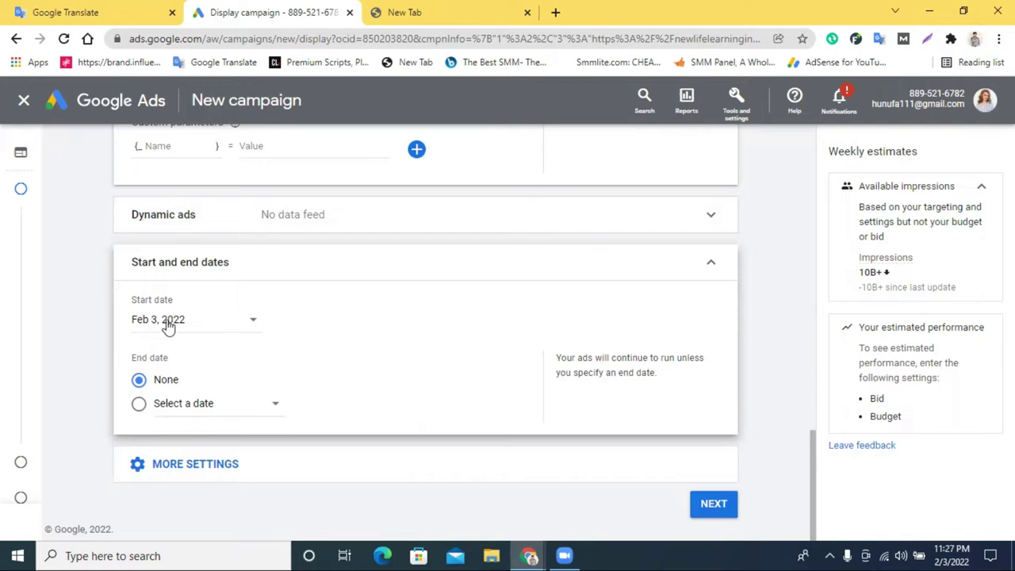
pyautogui.click(135, 324)
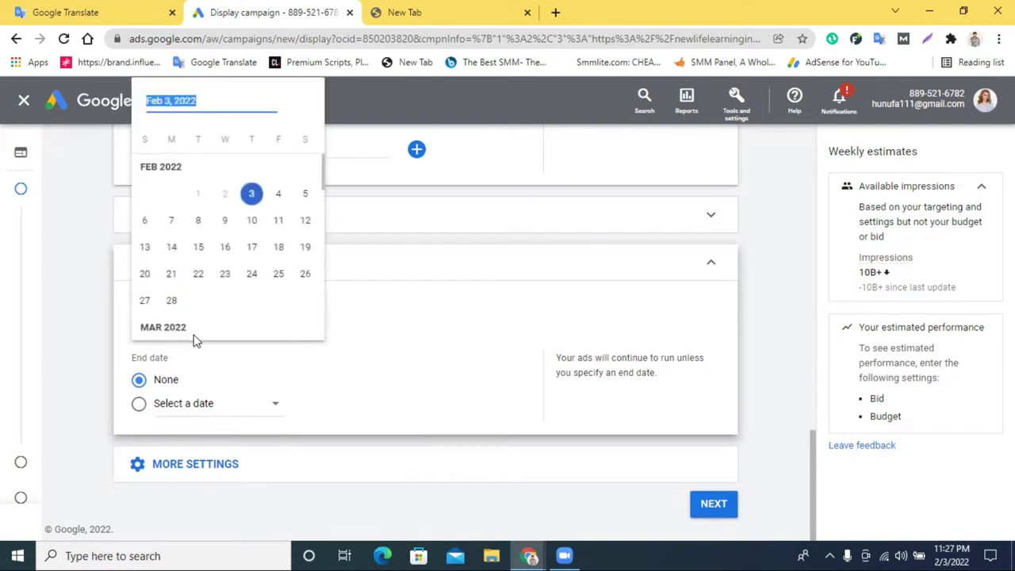
pyautogui.click(252, 195)
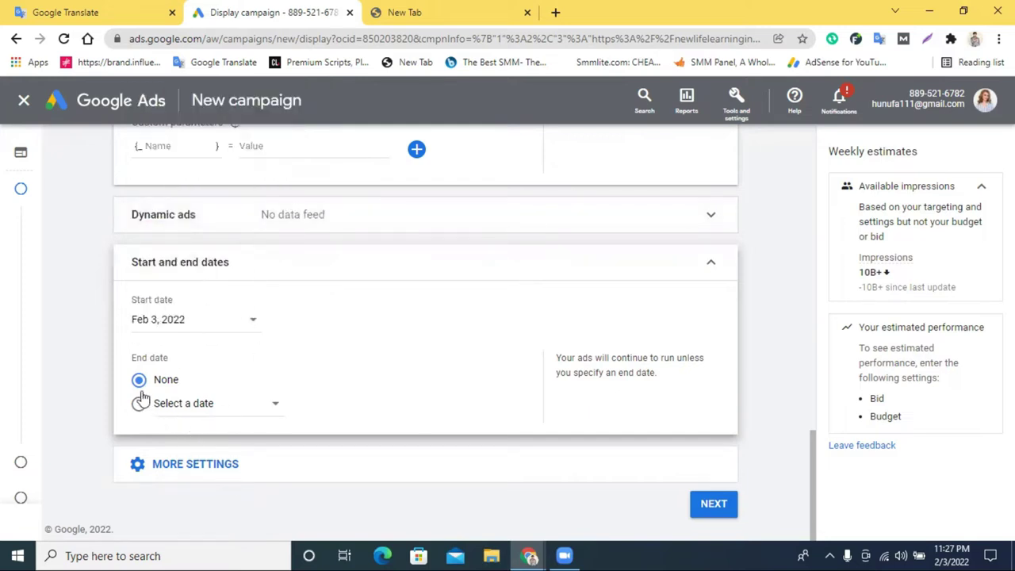
# Open the conversions settings and include view-through conversions in the "Conversions" and "All conversions" columns
pyautogui.click(211, 463)
pyautogui.scroll(-1, 360, 406)
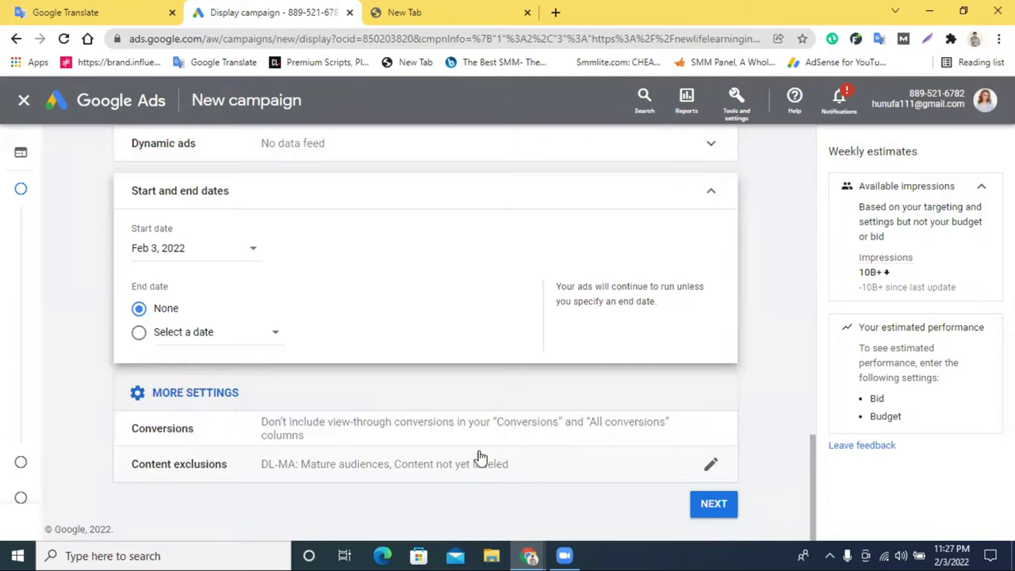
pyautogui.click(705, 435)
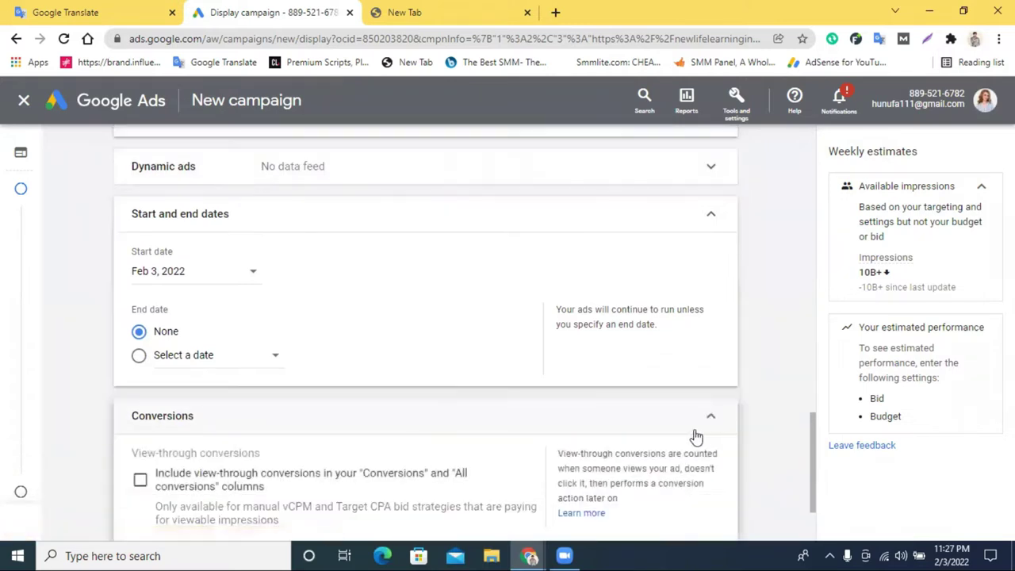
pyautogui.scroll(-2, 349, 454)
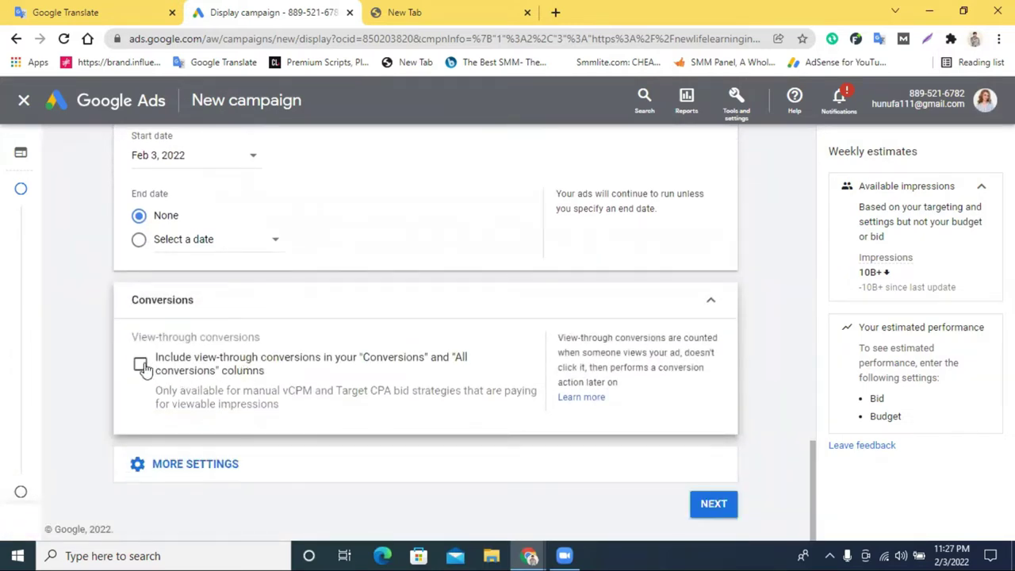
pyautogui.click(141, 365)
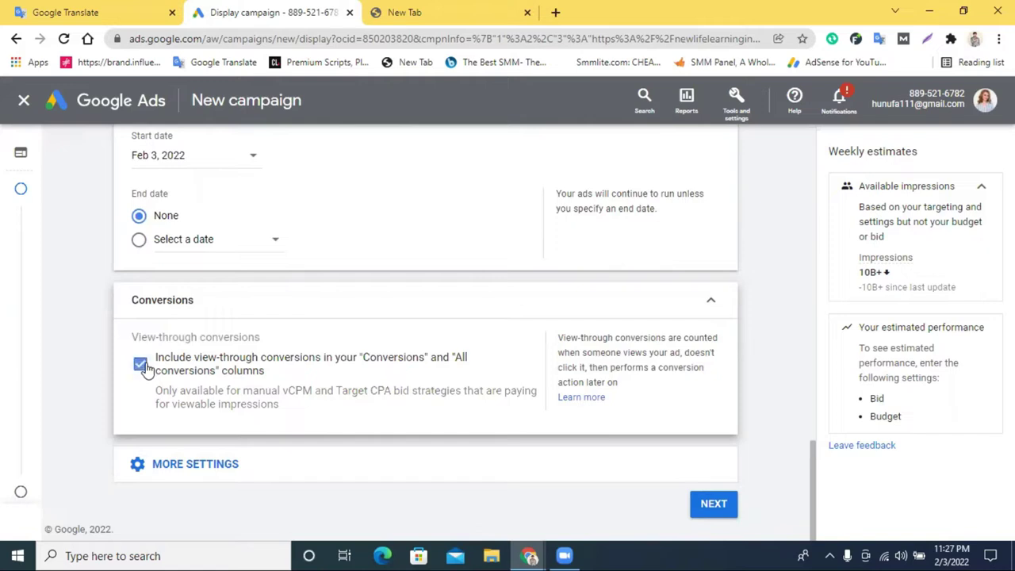
# Open the content exclusions and review the content labels, sensitive content and content type options
pyautogui.click(170, 476)
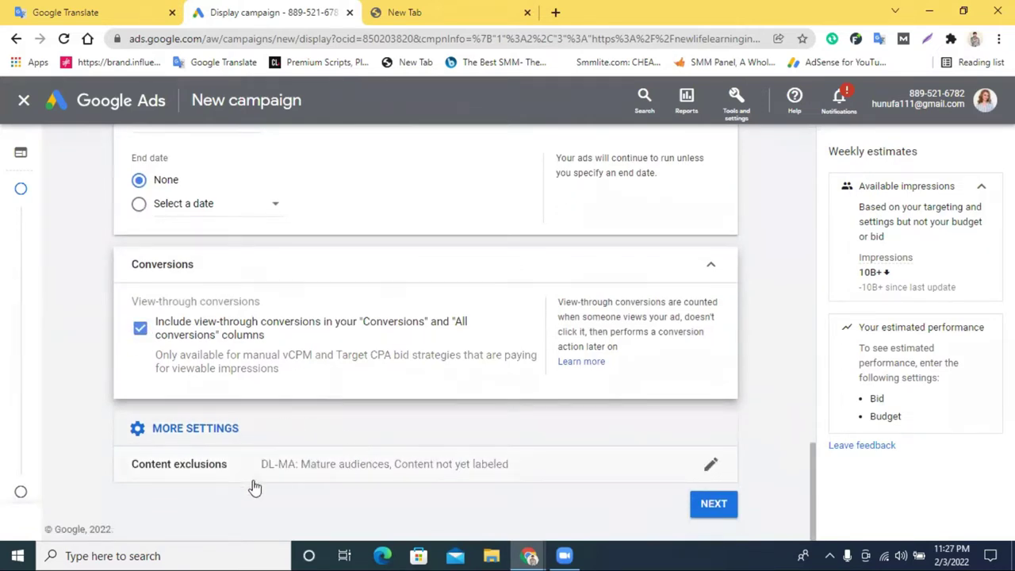
pyautogui.click(714, 466)
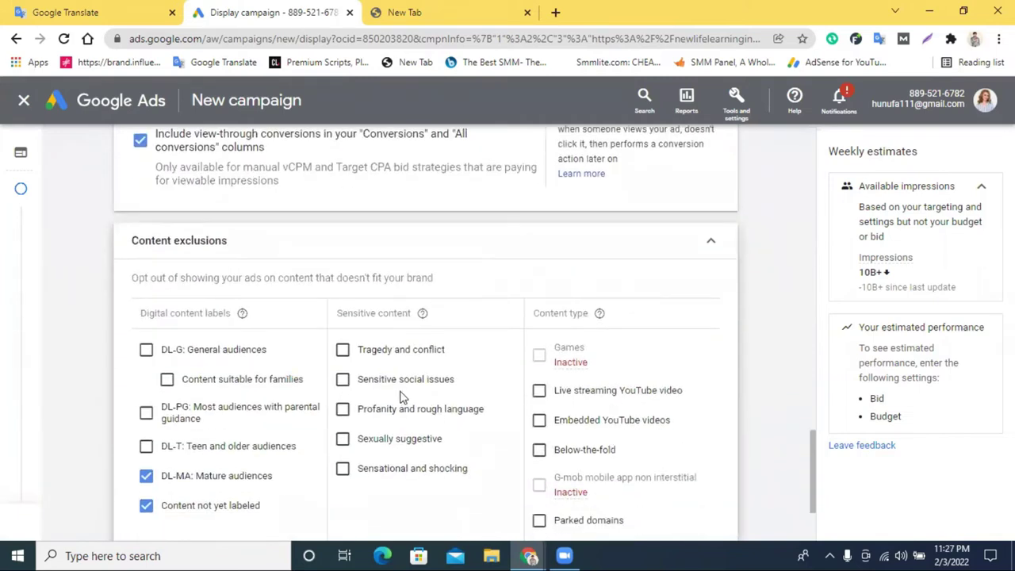
pyautogui.click(713, 242)
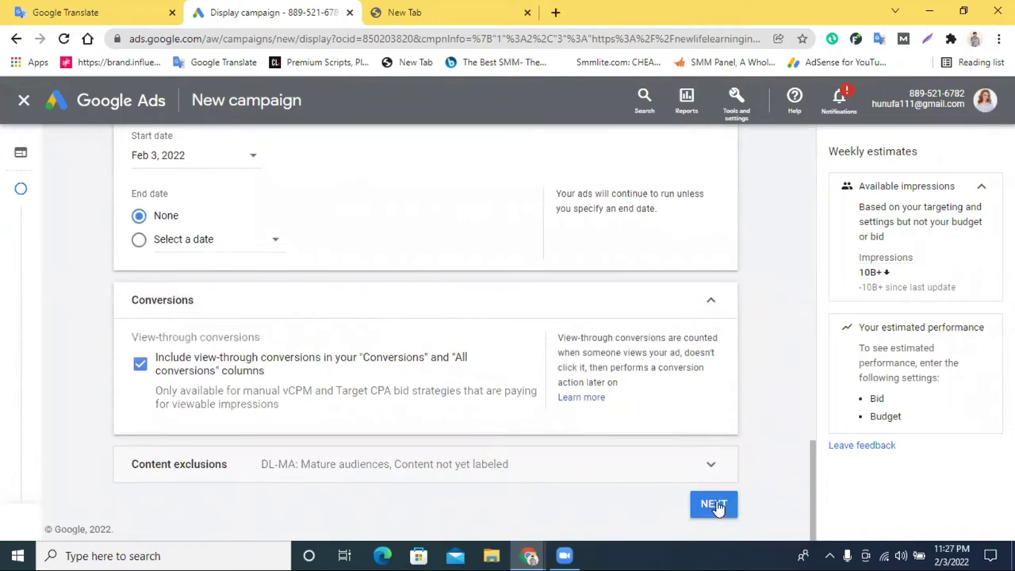
# Continue to the budget and bidding page and set the campaign's average daily budget to $50
pyautogui.click(713, 504)
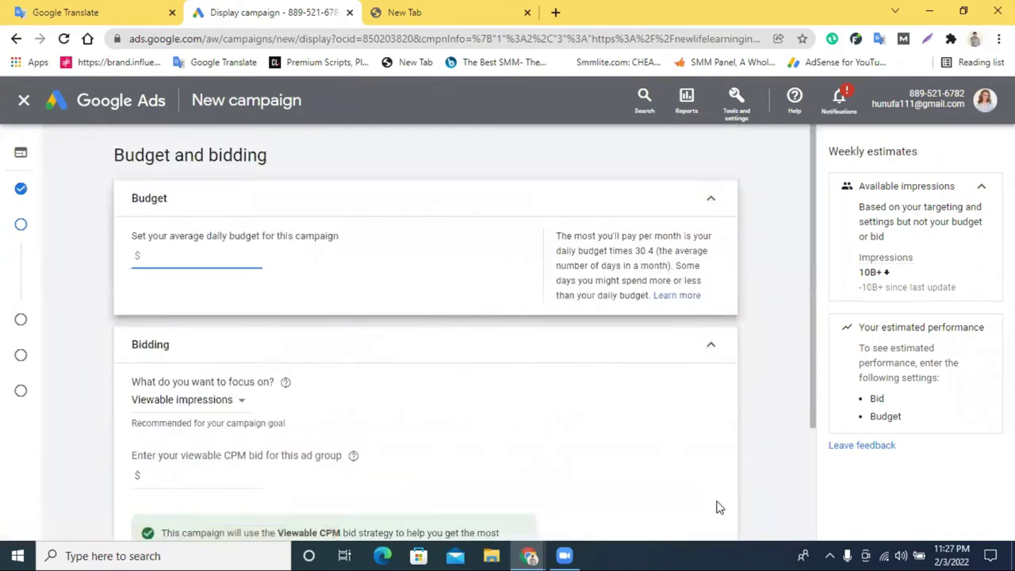
pyautogui.scroll(-1, 719, 508)
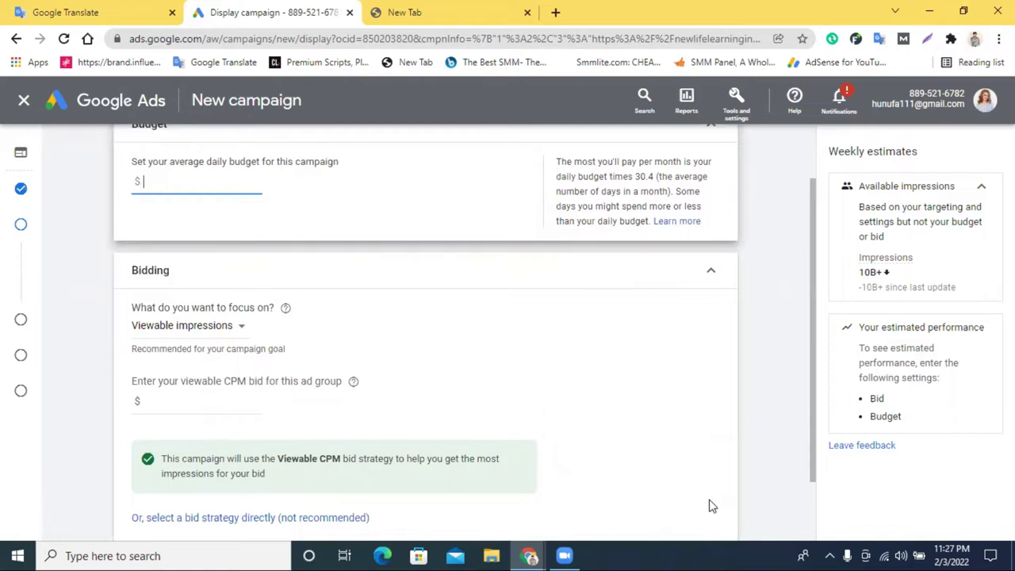
pyautogui.scroll(1, 379, 413)
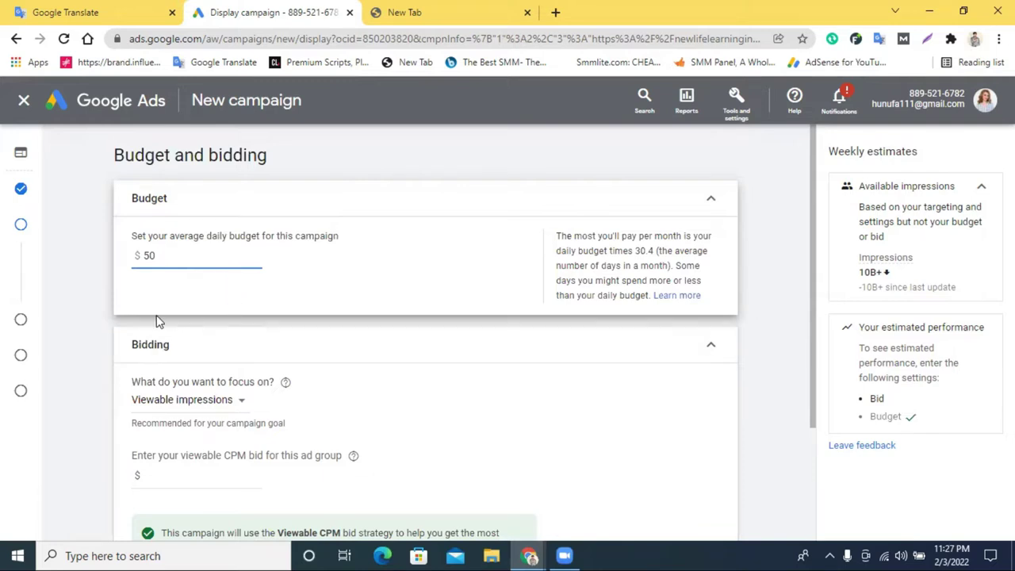
# Review the bidding focus options, keep Viewable impressions, and set the ad group's viewable CPM bid to $0.20
pyautogui.scroll(-2, 227, 352)
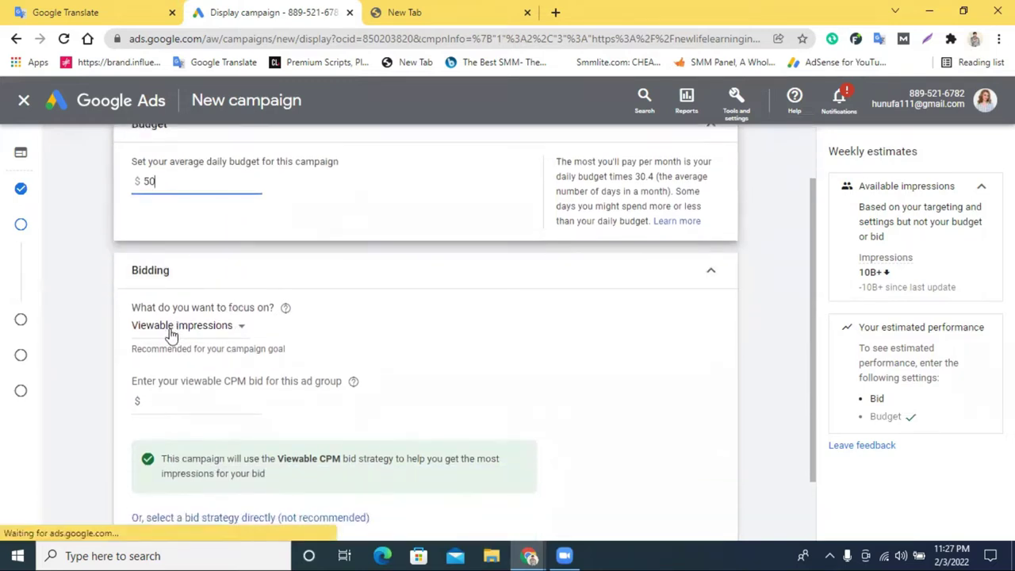
pyautogui.click(170, 333)
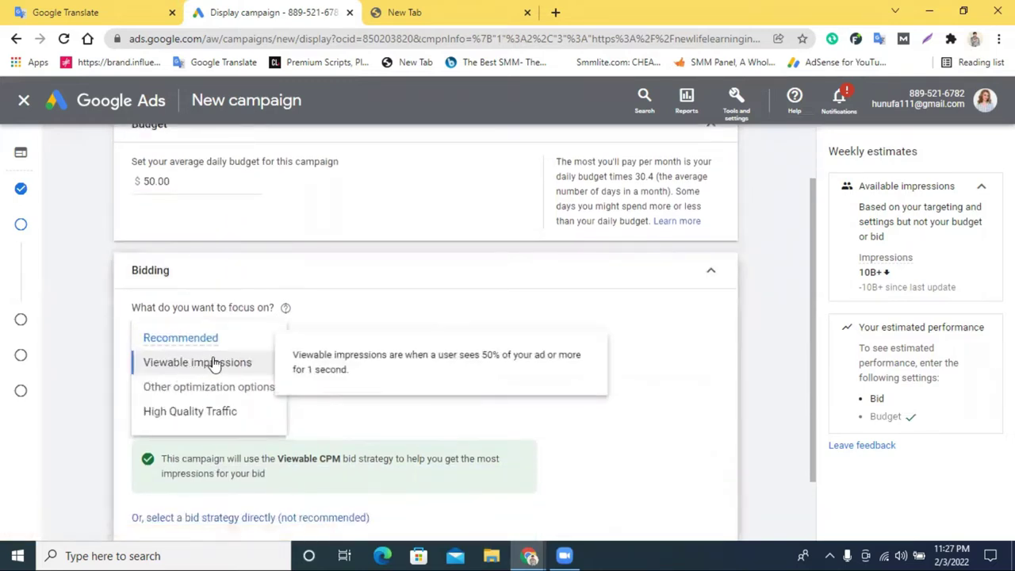
pyautogui.click(436, 320)
pyautogui.scroll(-2, 135, 353)
pyautogui.click(163, 332)
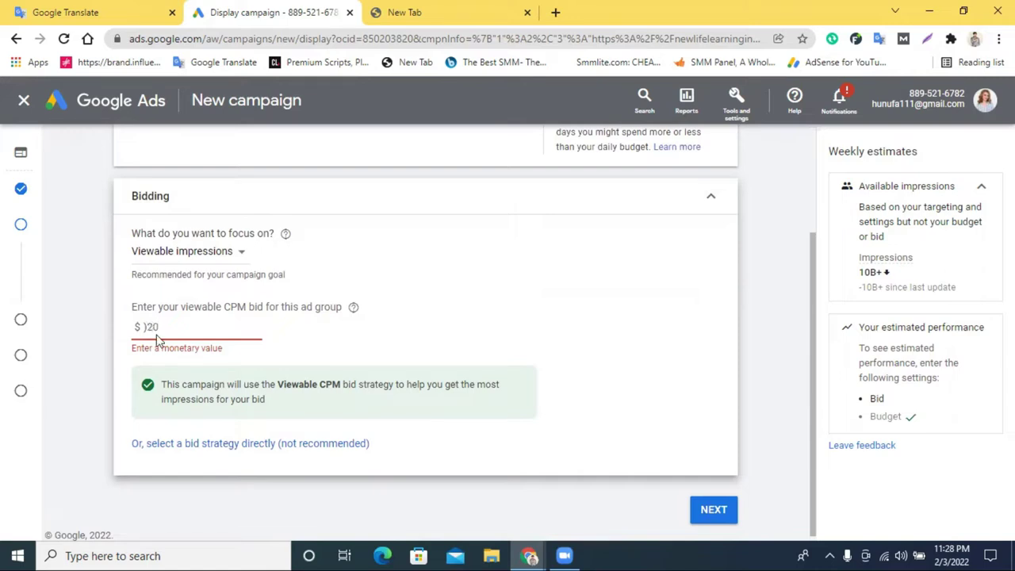
pyautogui.click(143, 332)
pyautogui.write('0.20')
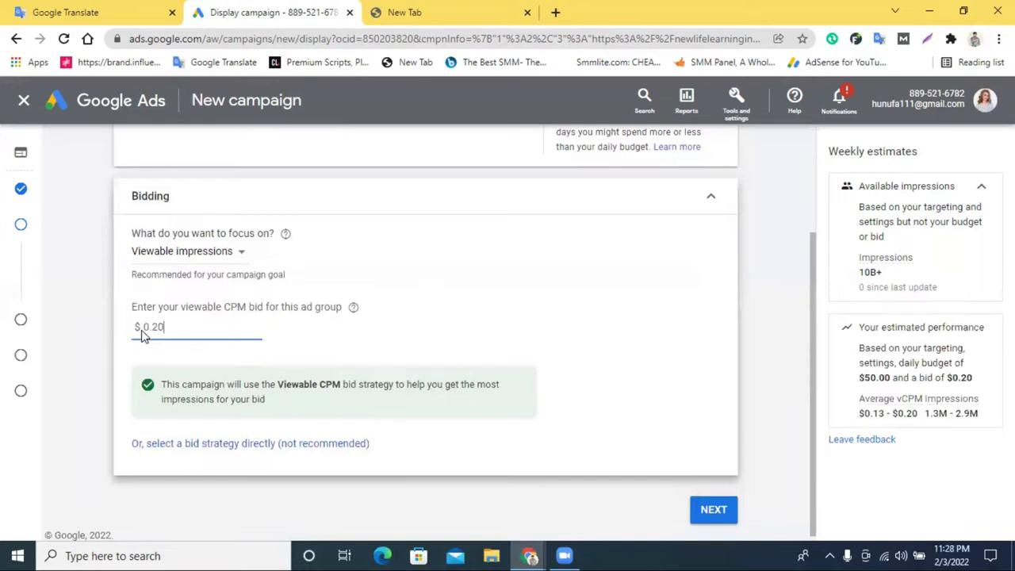
pyautogui.click(346, 347)
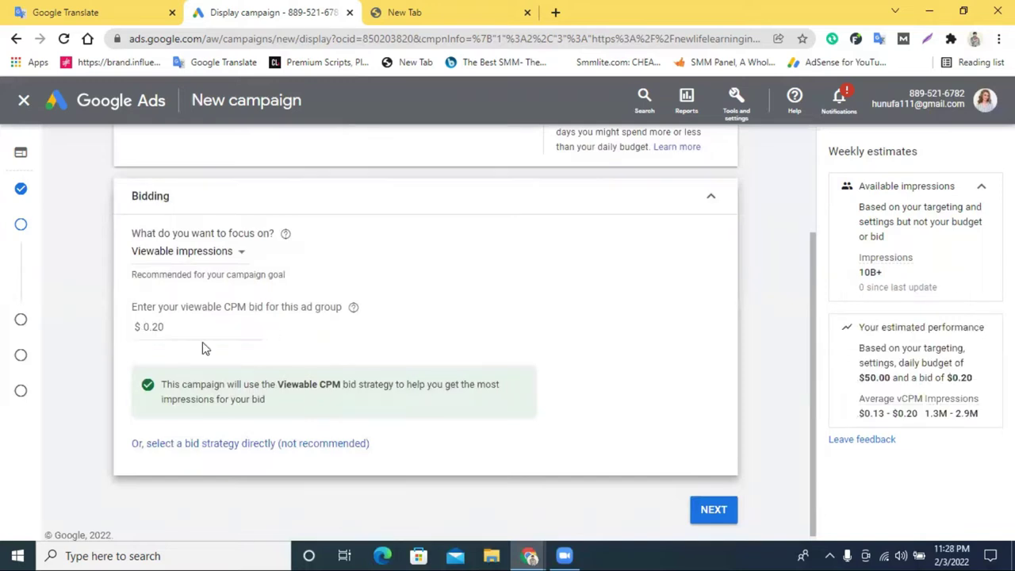
# Continue to the targeting page, show the additional targeting options, and open the audience segments for editing
pyautogui.scroll(-1, 269, 345)
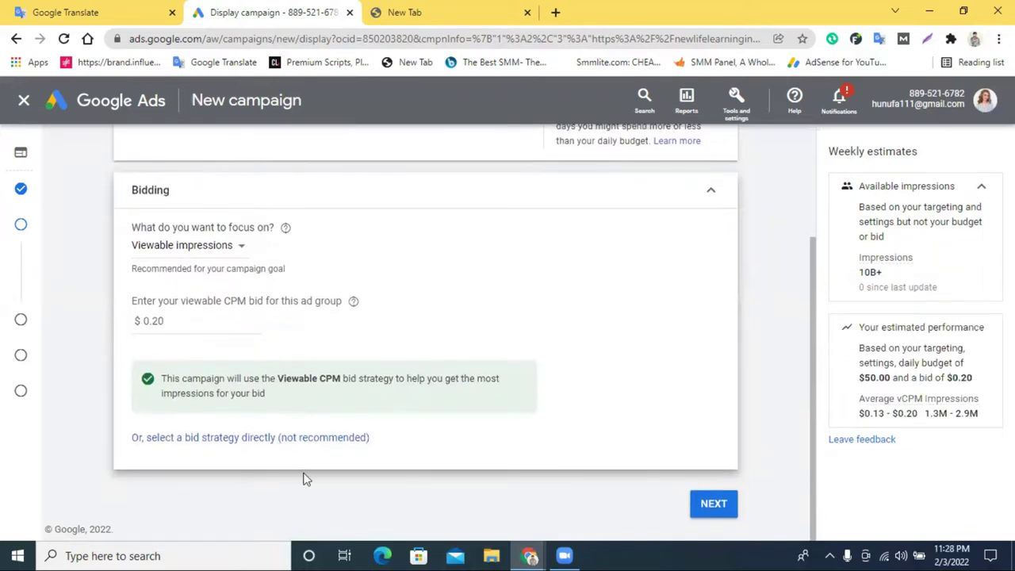
pyautogui.click(713, 505)
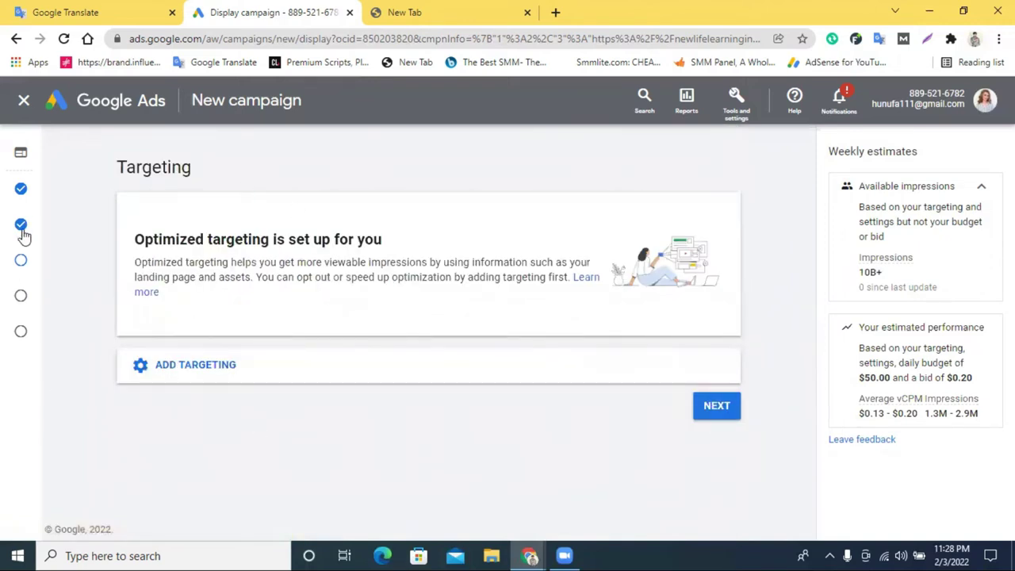
pyautogui.click(196, 373)
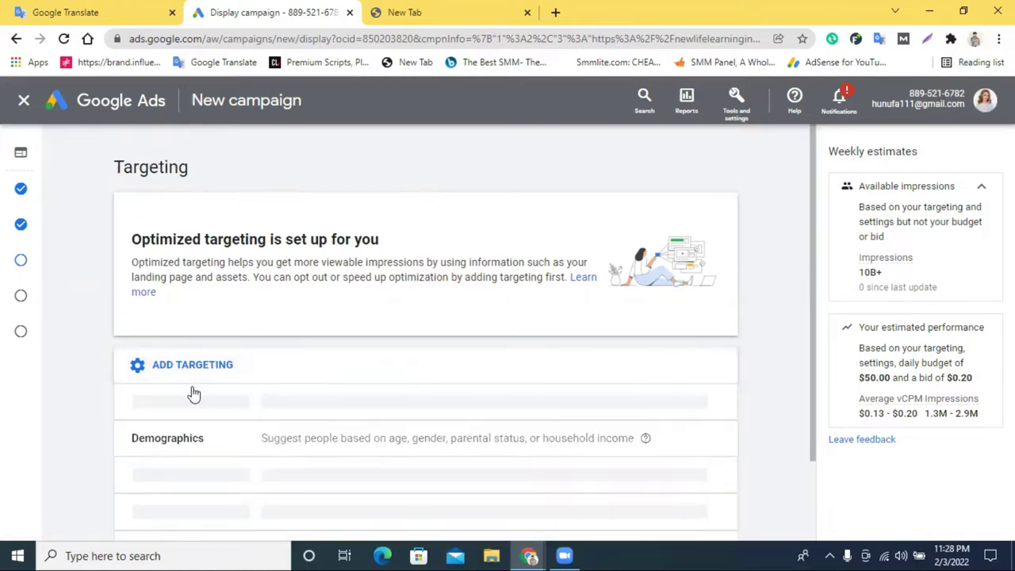
pyautogui.scroll(-2, 702, 316)
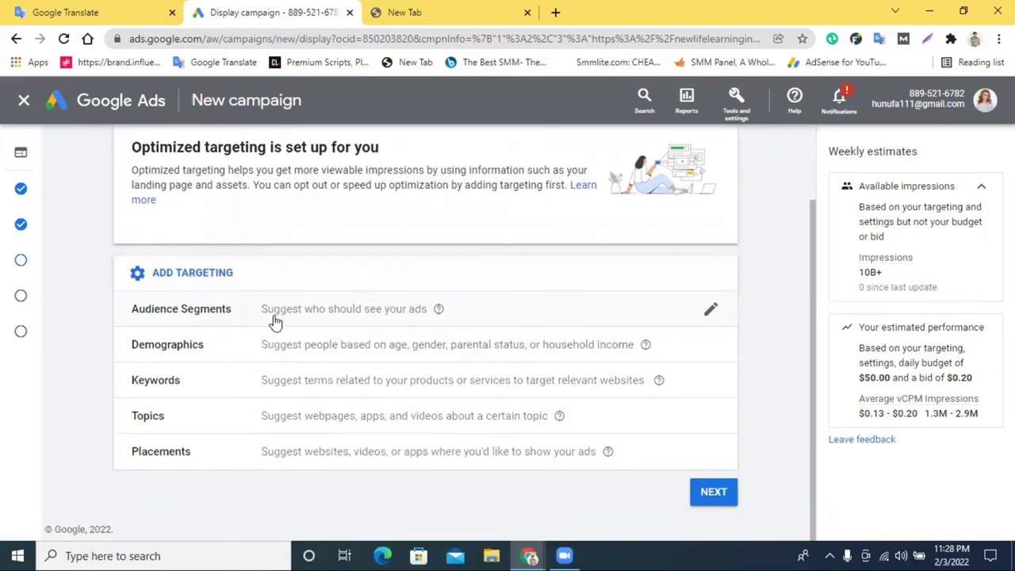
pyautogui.click(711, 310)
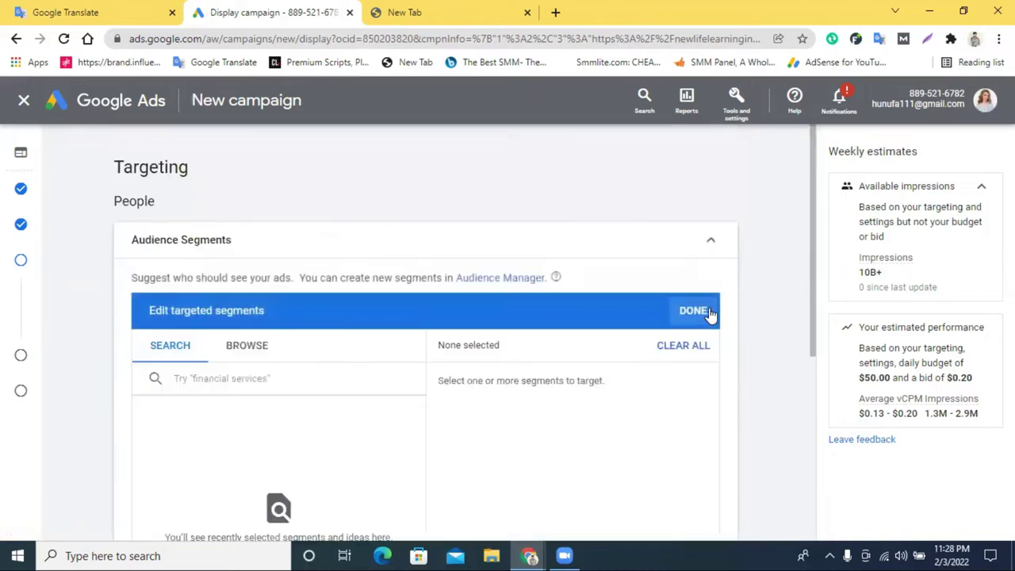
pyautogui.scroll(-2, 710, 315)
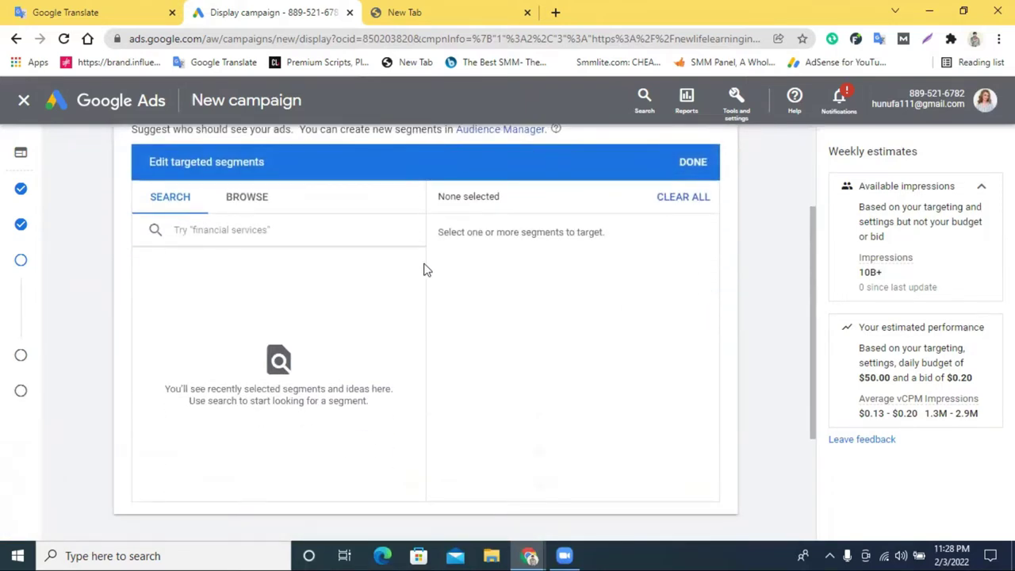
# Search the audience segments for "laptop", correcting the misspelled search term
pyautogui.click(249, 205)
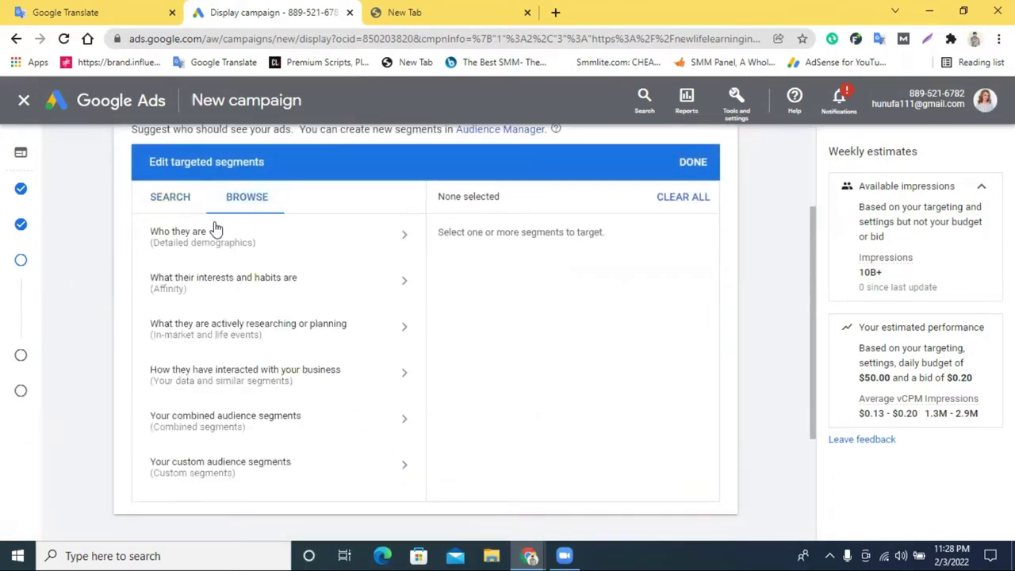
pyautogui.click(170, 198)
pyautogui.click(232, 232)
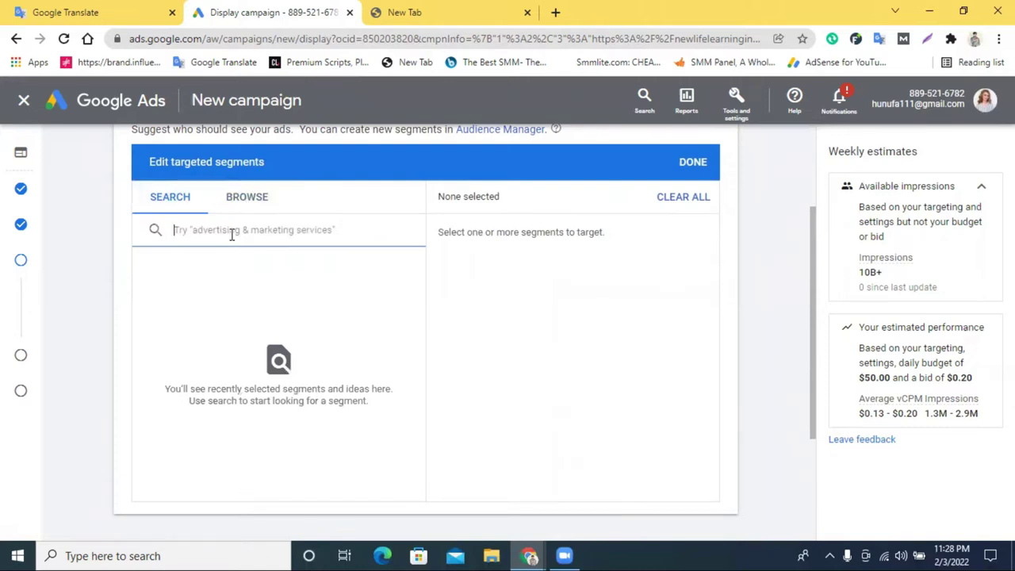
pyautogui.write('e')
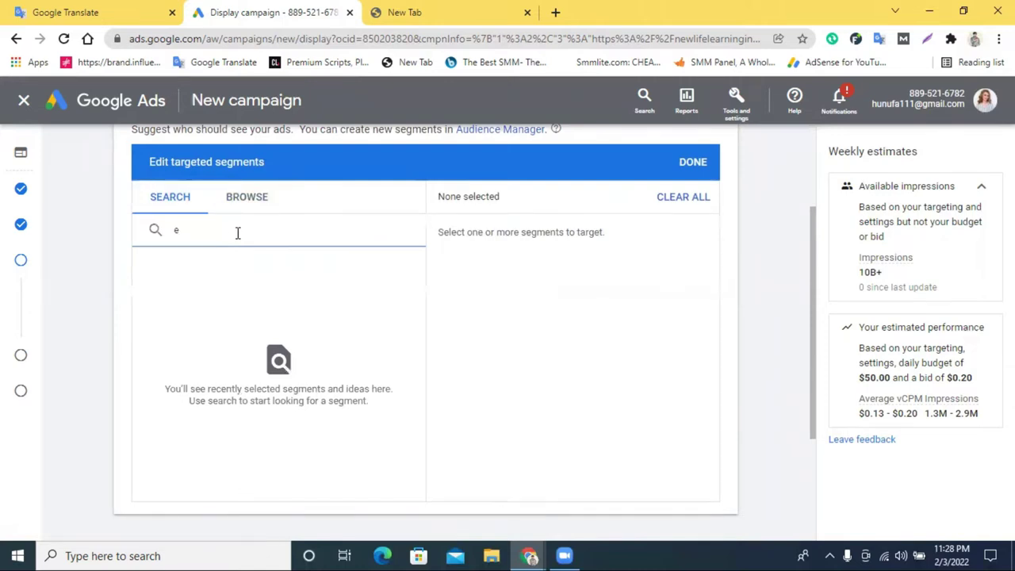
pyautogui.press('BackSpace')
pyautogui.write('lepto')
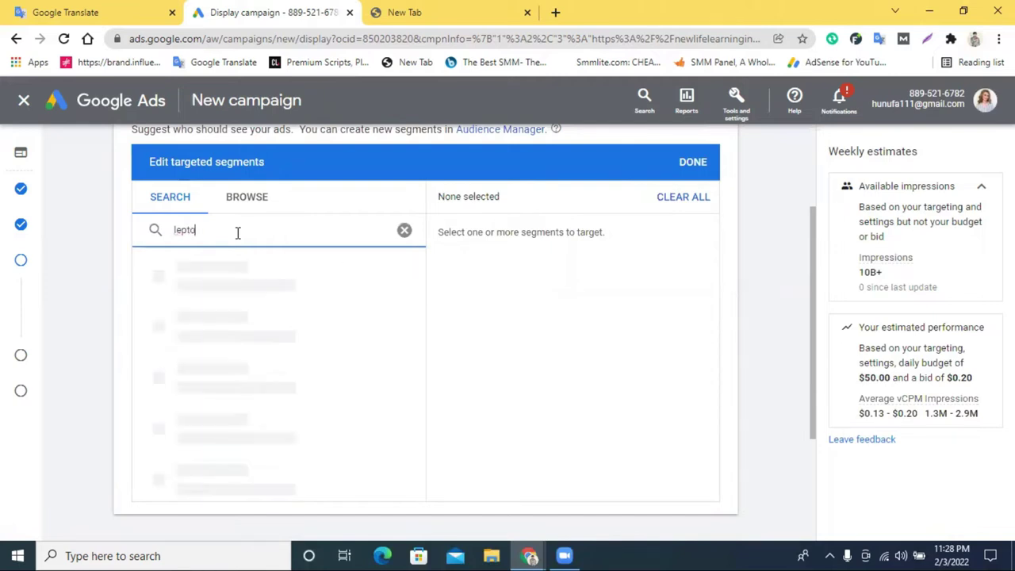
pyautogui.write('be')
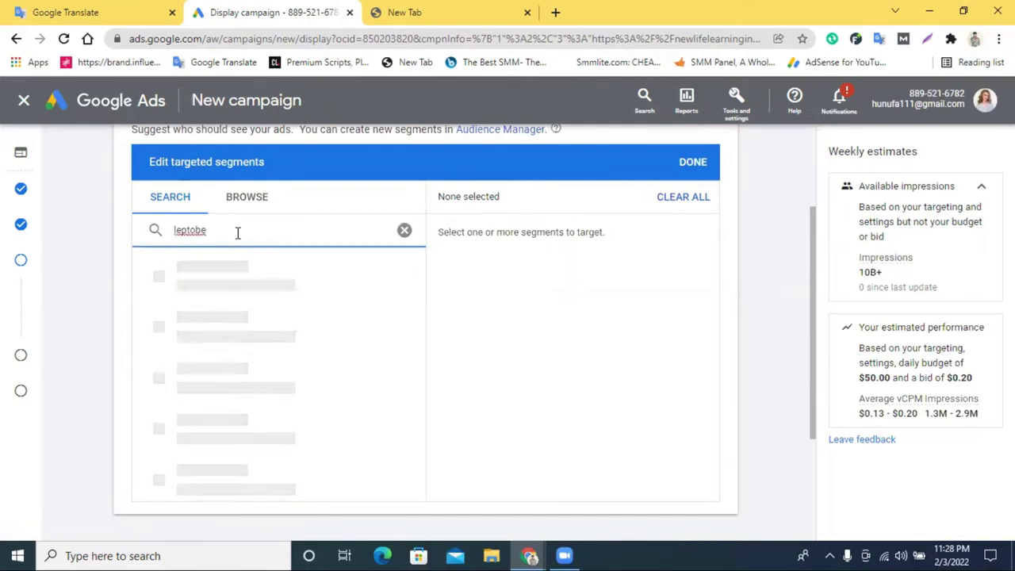
pyautogui.rightClick(181, 239)
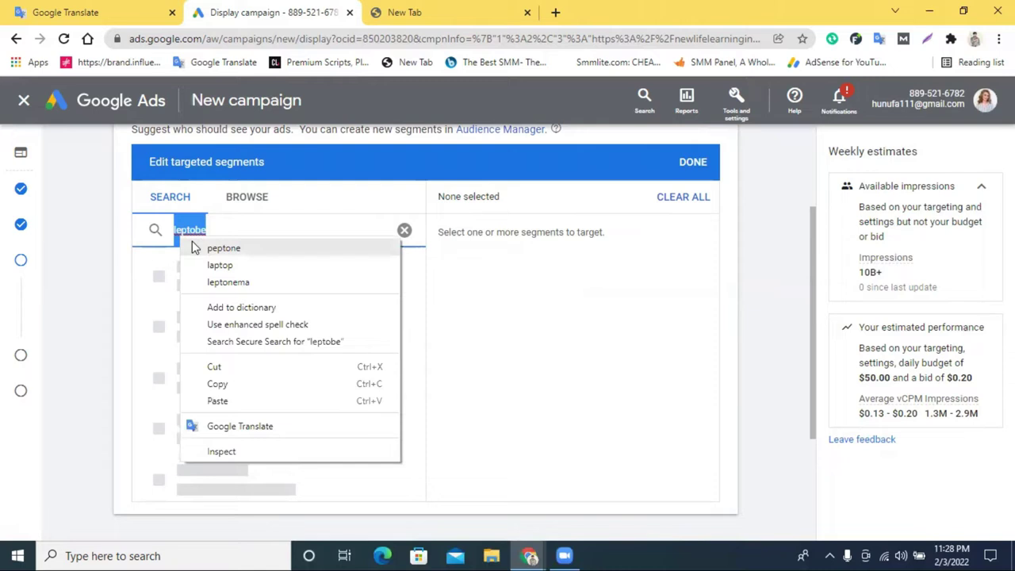
pyautogui.click(206, 267)
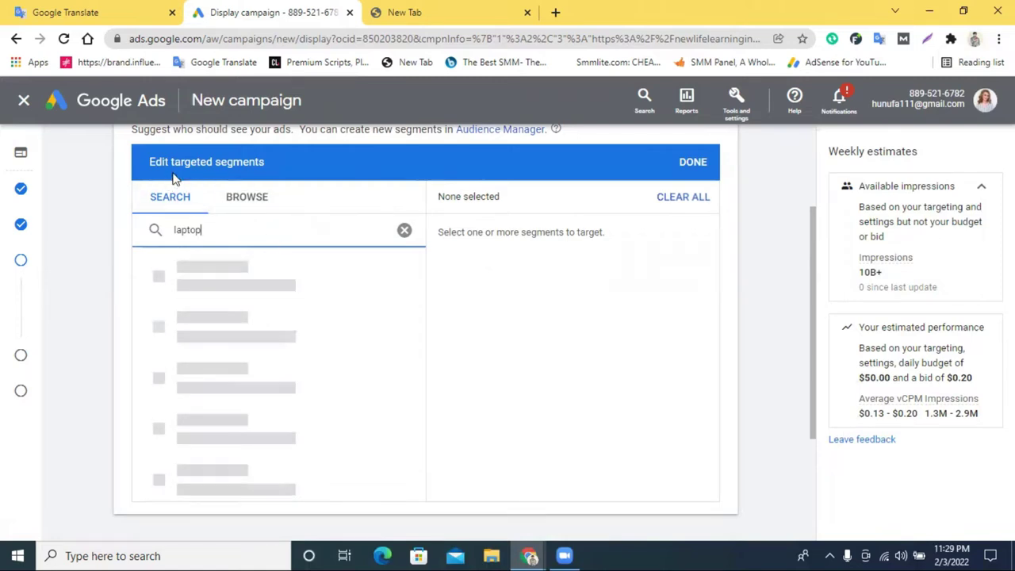
pyautogui.doubleClick(190, 230)
pyautogui.rightClick(208, 228)
pyautogui.click(250, 279)
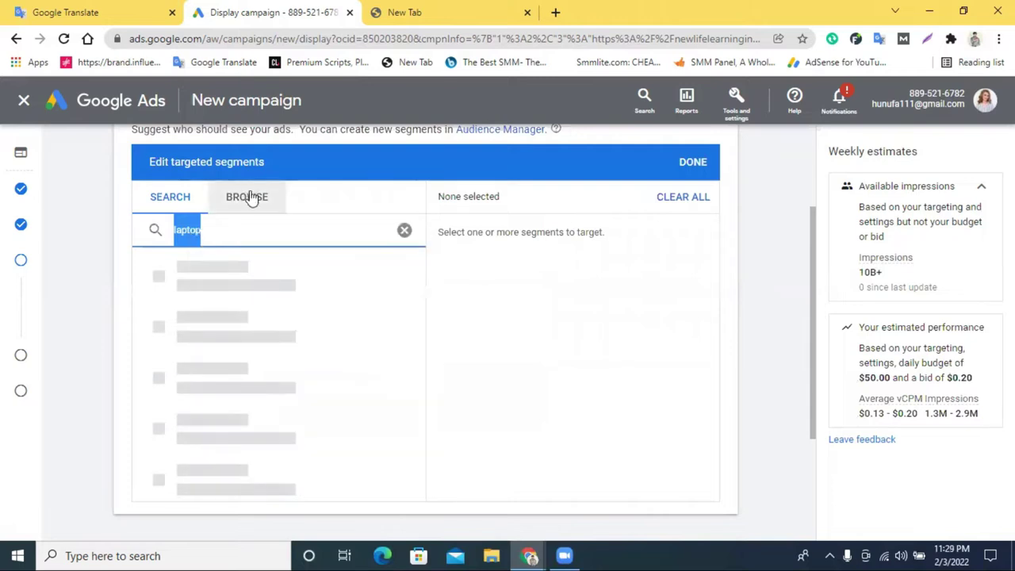
# Look through the audience segment categories and the segments found for "laptop"
pyautogui.click(250, 199)
pyautogui.scroll(-3, 243, 250)
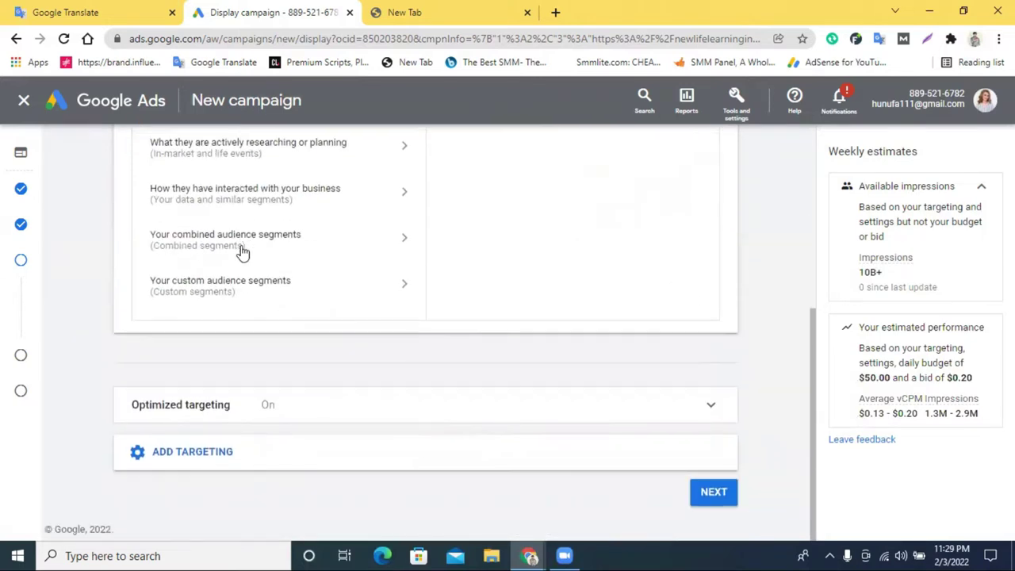
pyautogui.scroll(4, 242, 250)
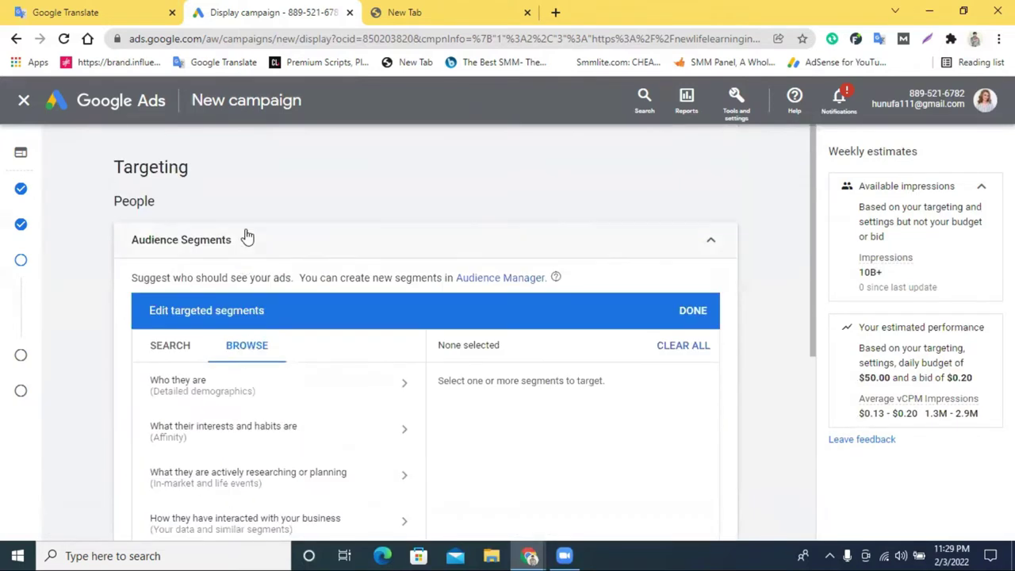
pyautogui.click(209, 347)
pyautogui.scroll(-1, 267, 342)
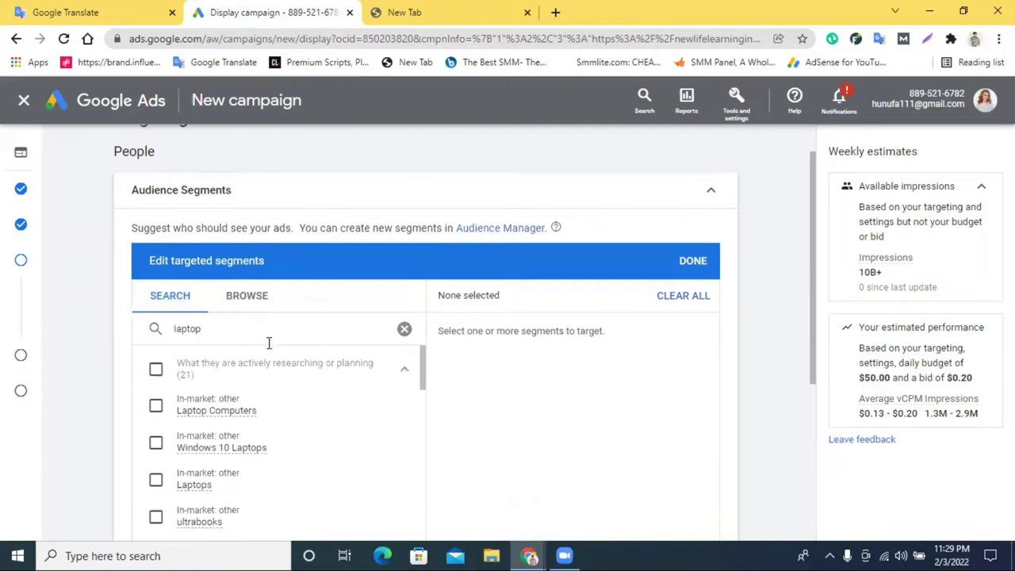
pyautogui.scroll(-2, 505, 386)
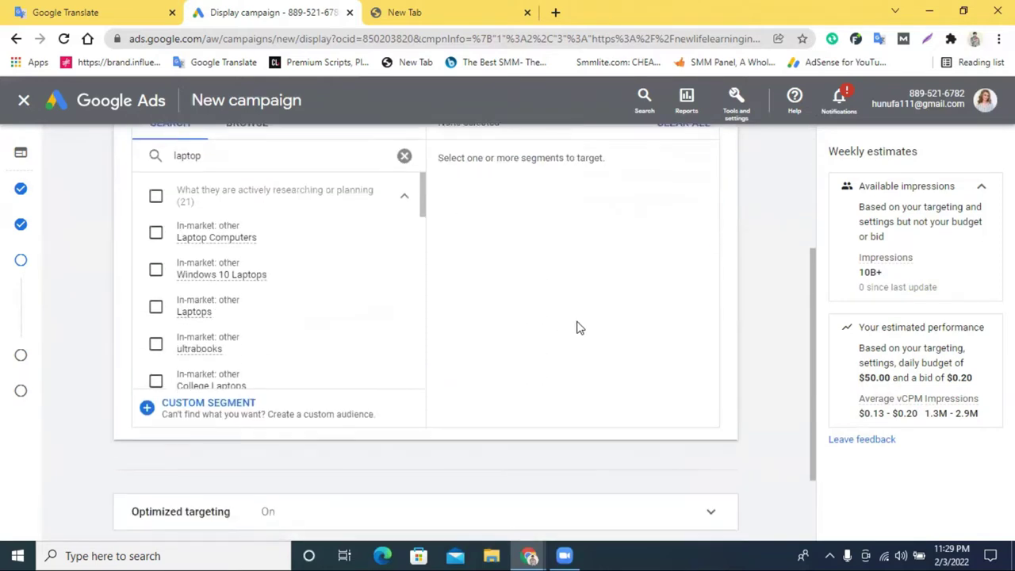
pyautogui.scroll(2, 386, 314)
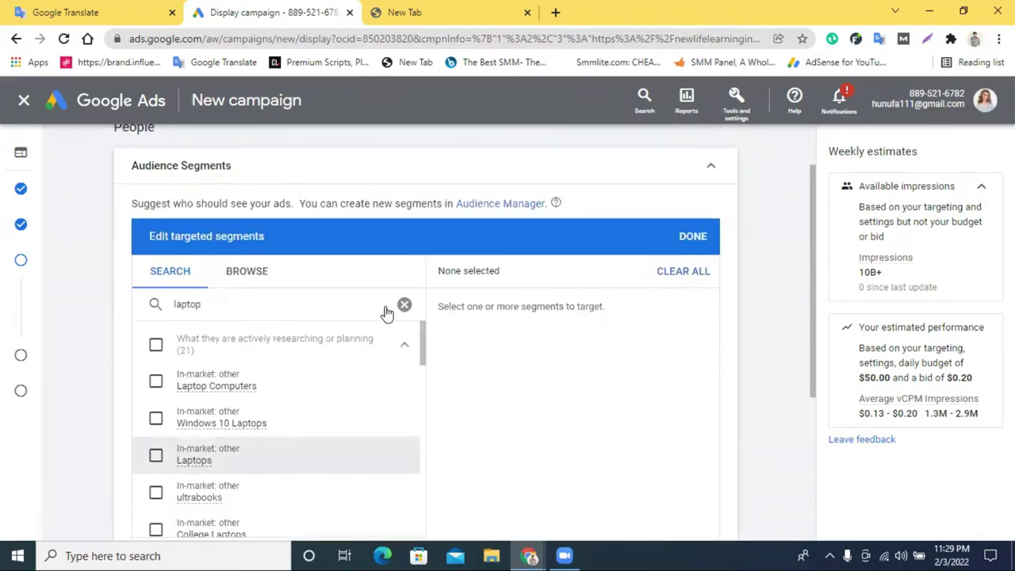
pyautogui.scroll(-2, 238, 333)
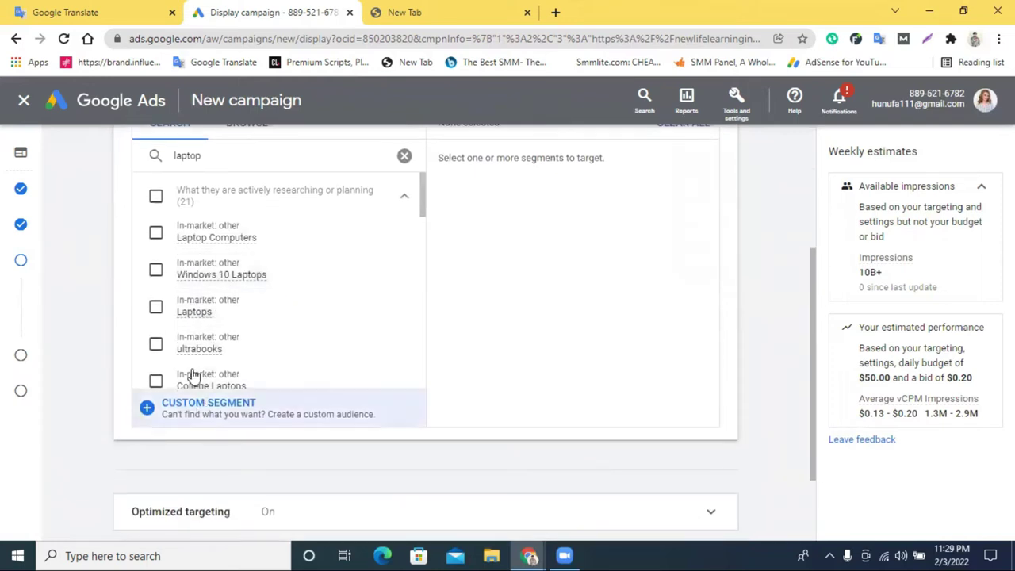
# Add the in-market segments Laptop Computers, Windows 10 Laptops and Laptops to the targeted segments
pyautogui.click(156, 236)
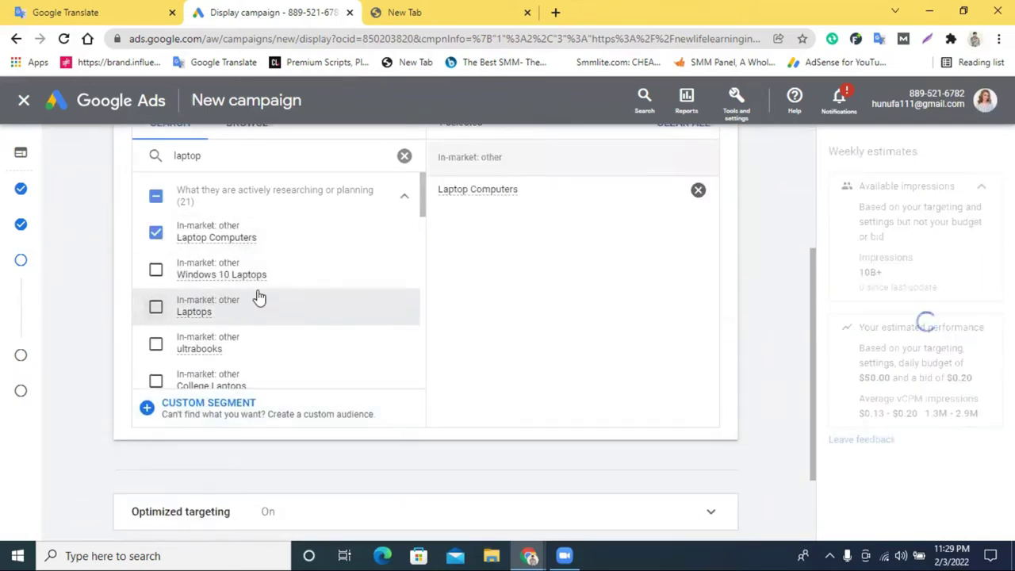
pyautogui.click(157, 272)
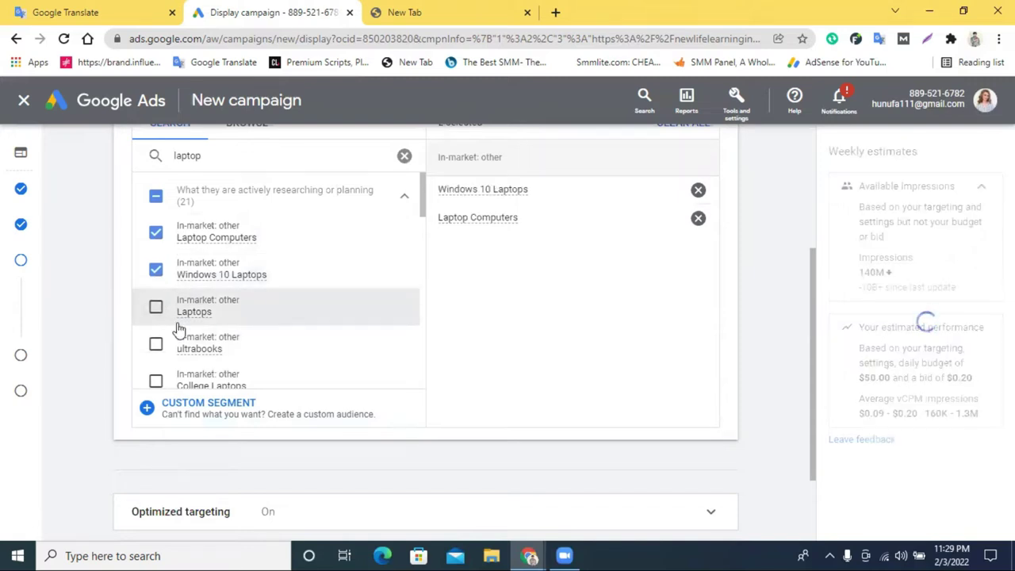
pyautogui.click(156, 308)
pyautogui.scroll(-2, 204, 341)
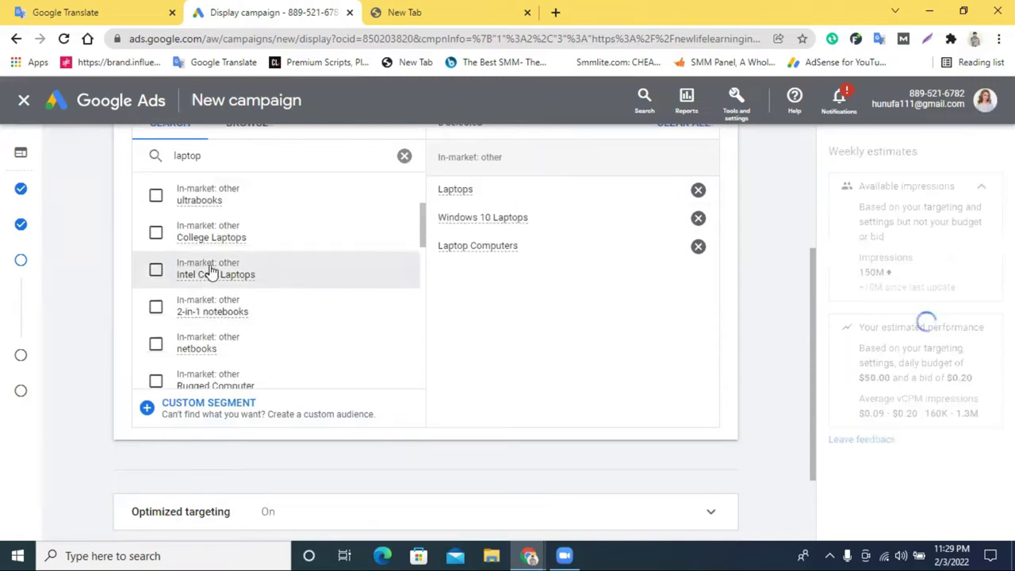
pyautogui.scroll(2, 200, 274)
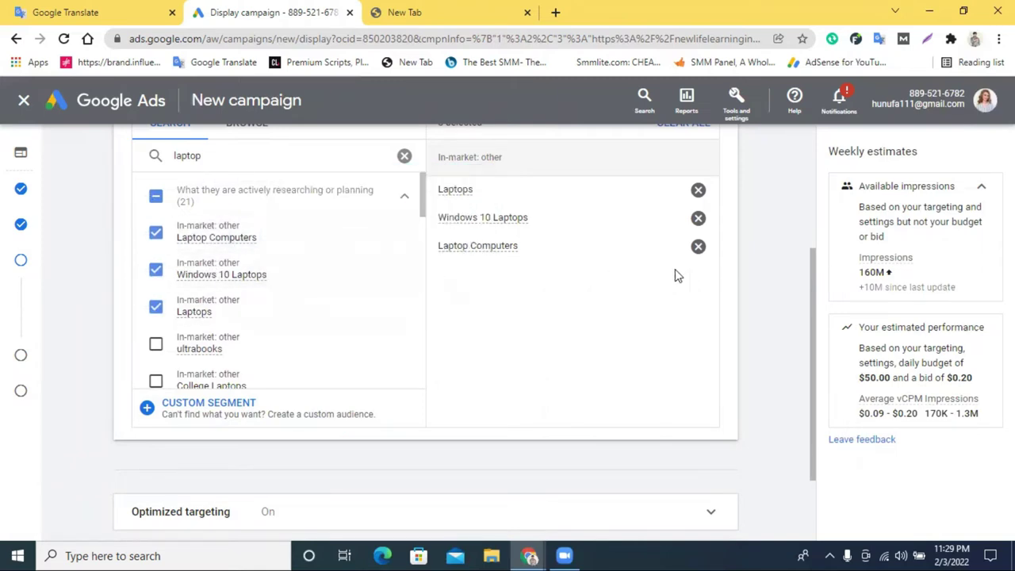
# Add the Mobile Phones and Televisions in-market segments to the targeted segments
pyautogui.scroll(-1, 213, 295)
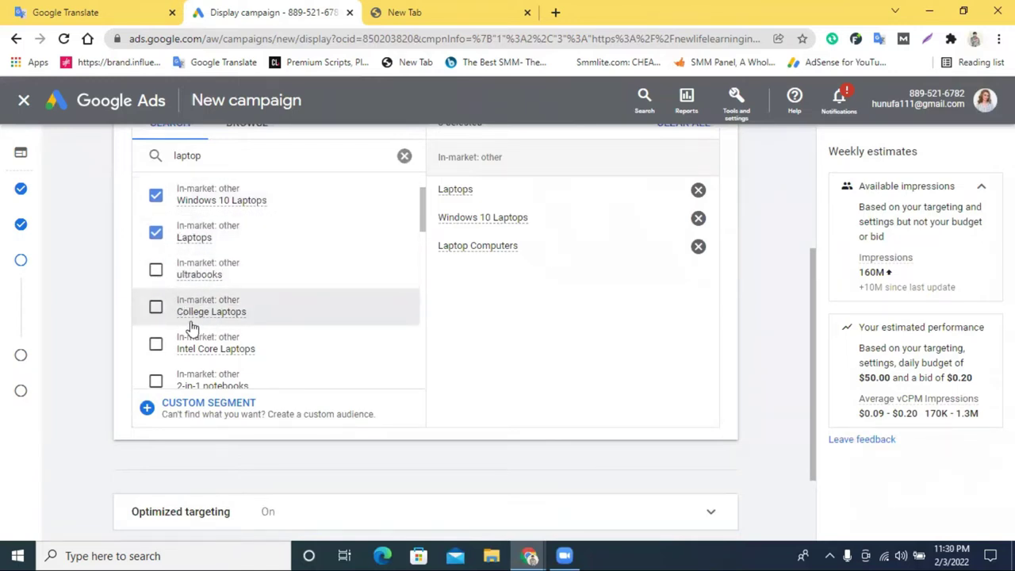
pyautogui.scroll(-4, 212, 317)
pyautogui.scroll(-5, 213, 310)
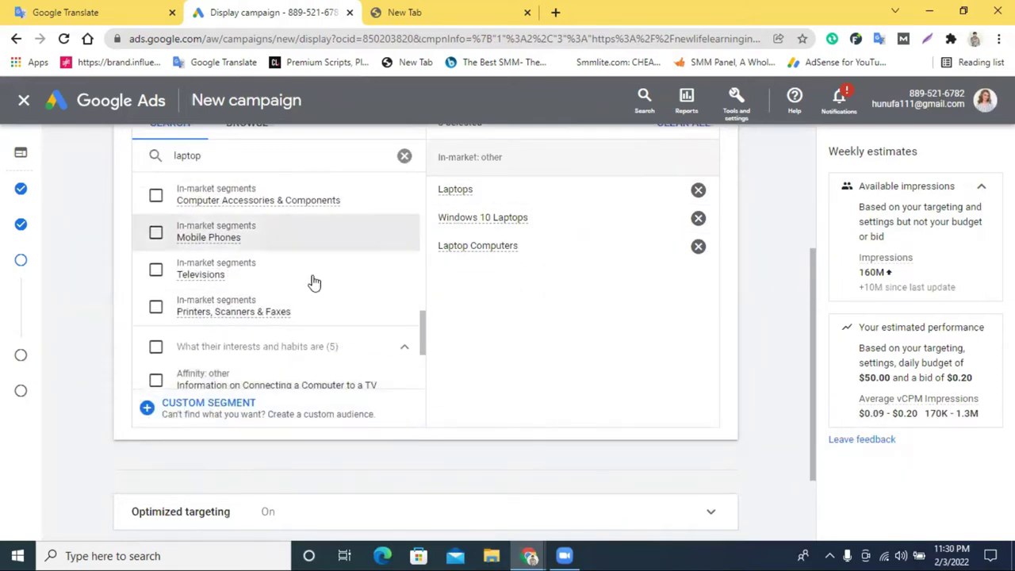
pyautogui.click(155, 235)
pyautogui.click(157, 272)
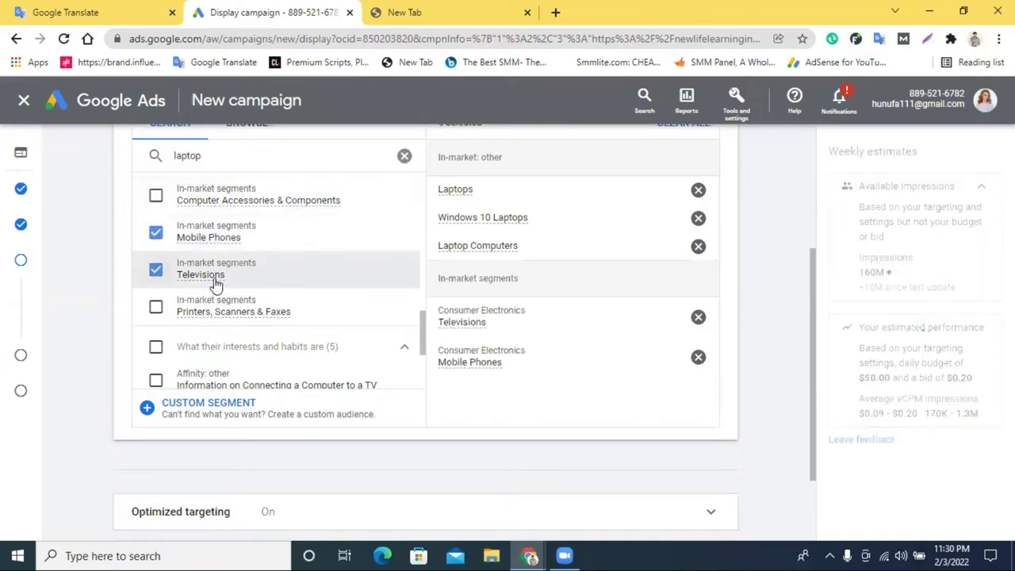
pyautogui.scroll(-2, 216, 284)
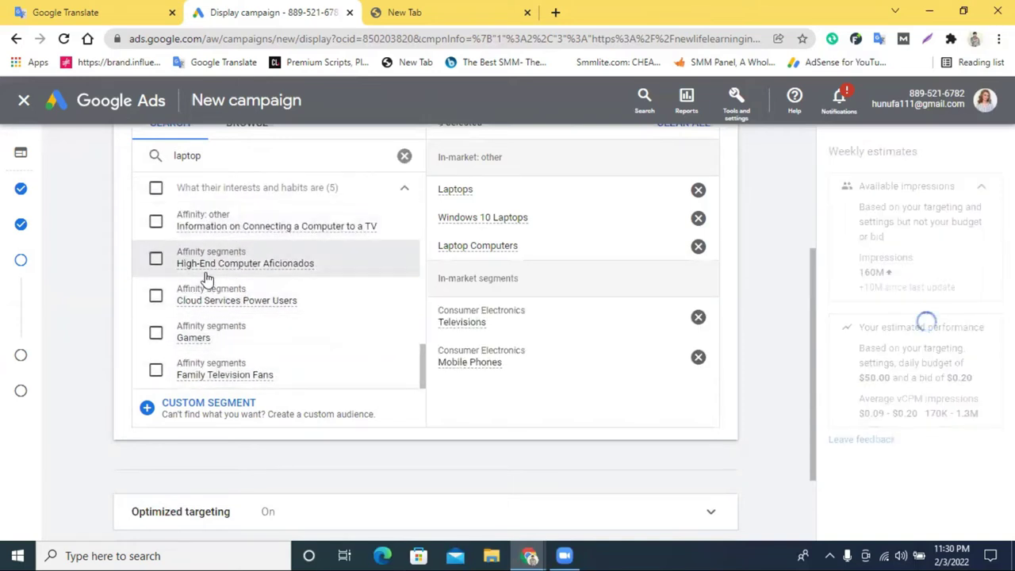
# Expand the optimized targeting settings, keep optimized targeting on, and open the demographics for editing
pyautogui.scroll(-1, 302, 317)
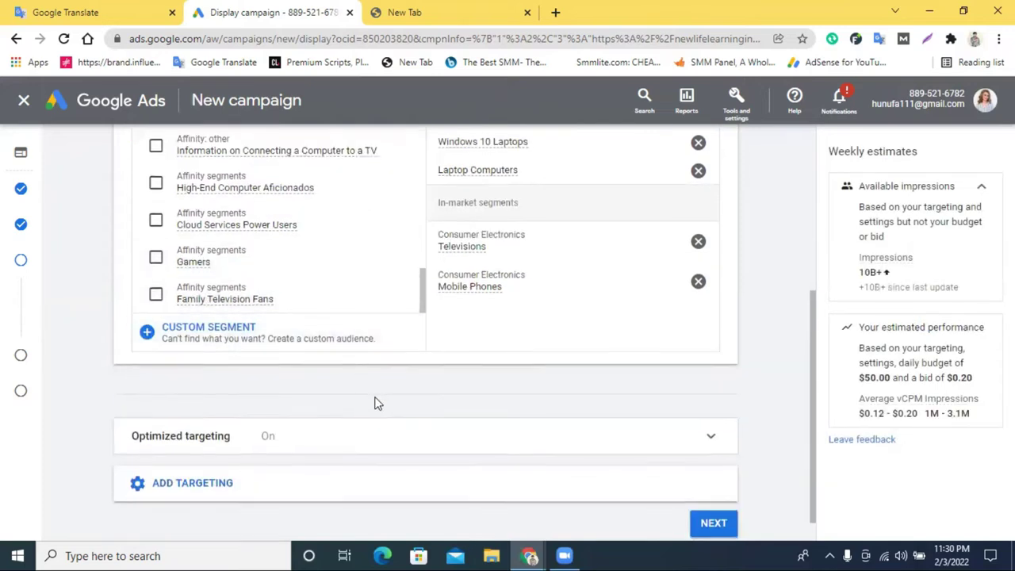
pyautogui.scroll(-1, 376, 404)
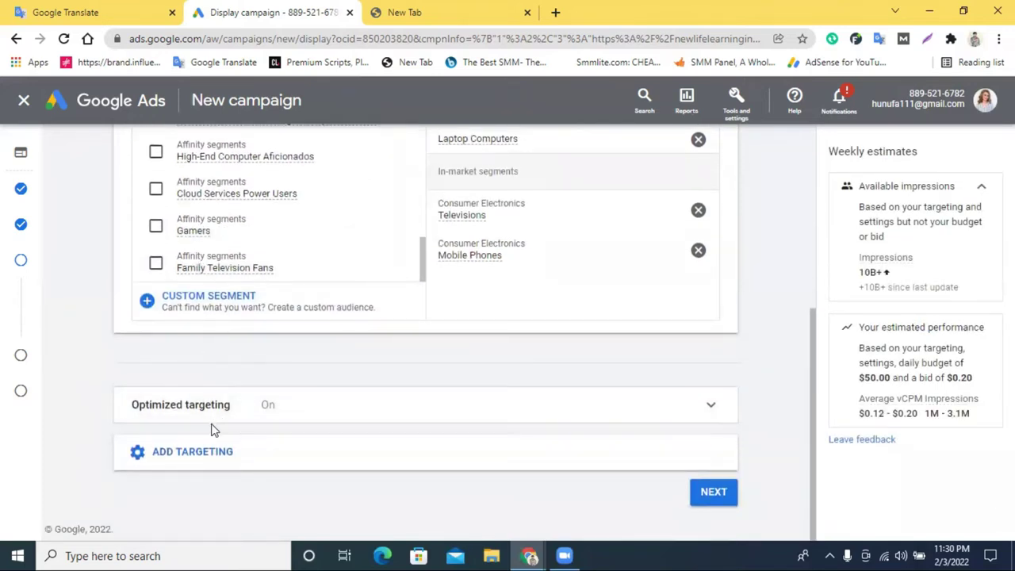
pyautogui.click(696, 411)
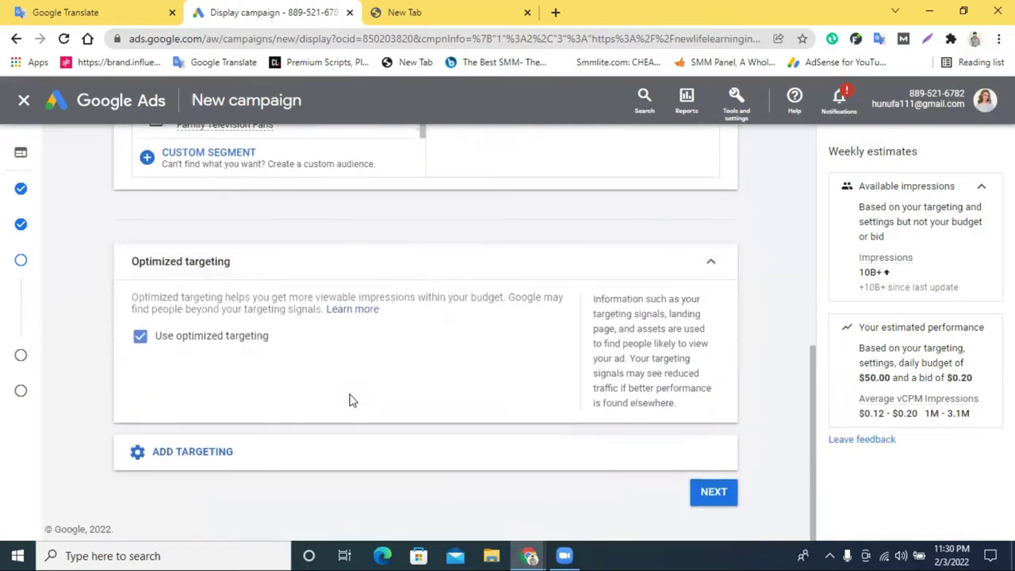
pyautogui.click(189, 453)
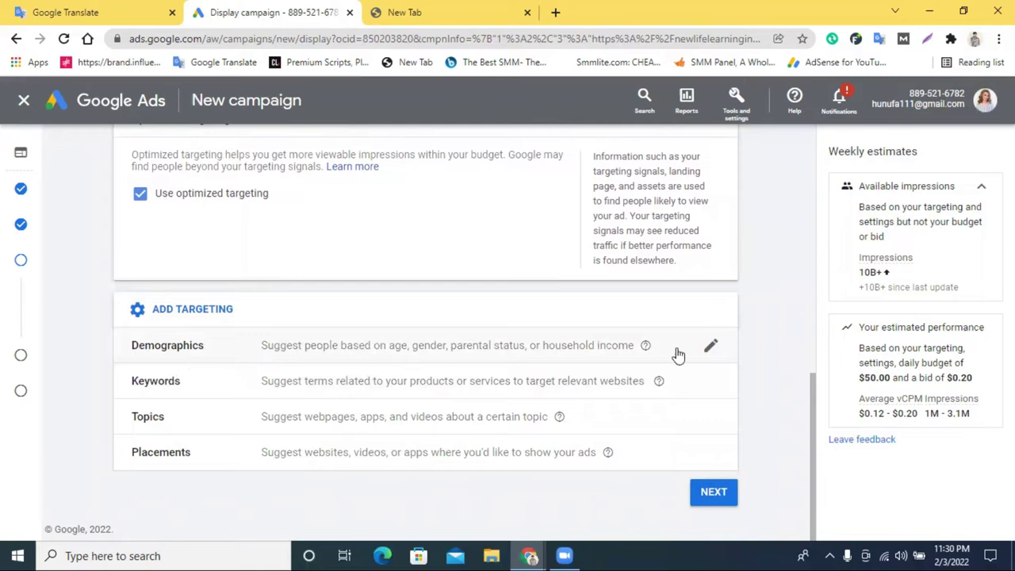
pyautogui.click(707, 349)
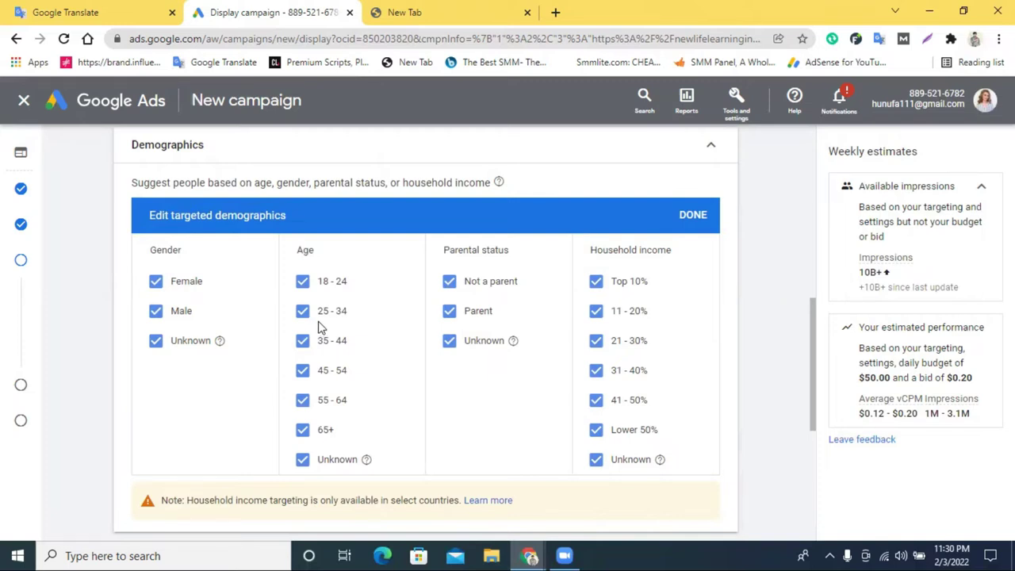
# Try excluding the Female gender and the 45 - 54 age group from the targeted demographics, and restore both
pyautogui.click(157, 281)
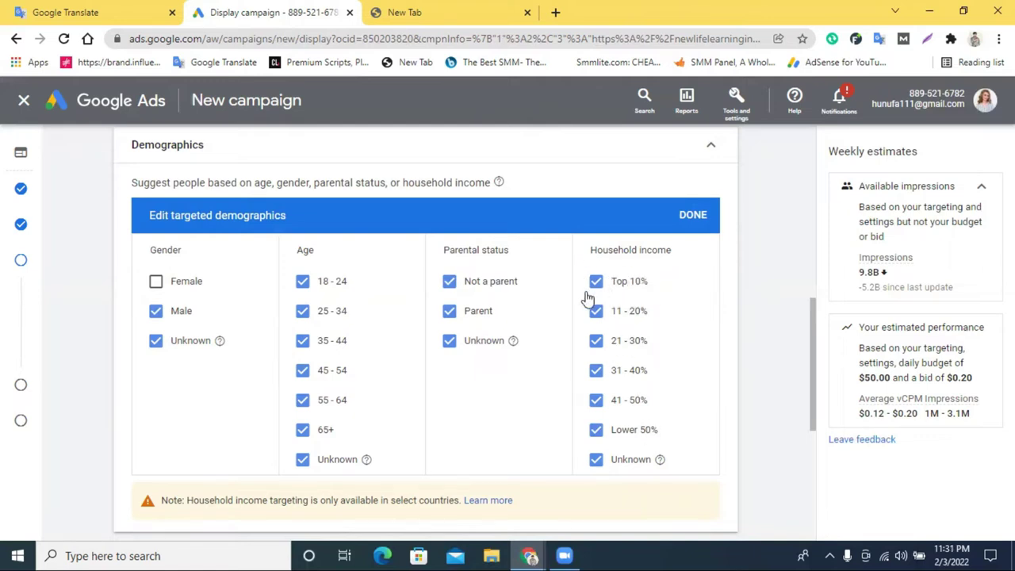
pyautogui.click(157, 283)
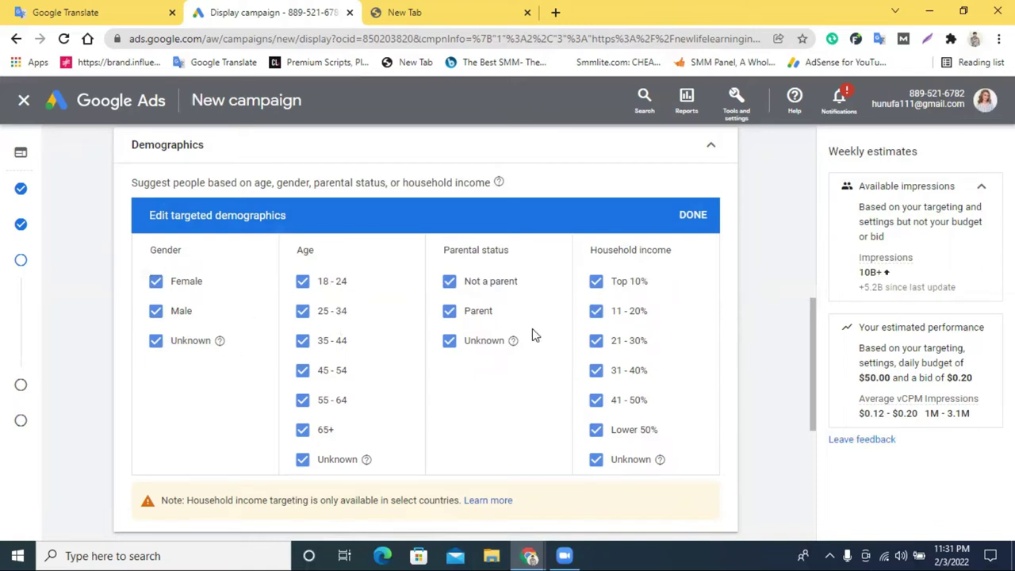
pyautogui.scroll(-2, 534, 334)
pyautogui.scroll(1, 536, 335)
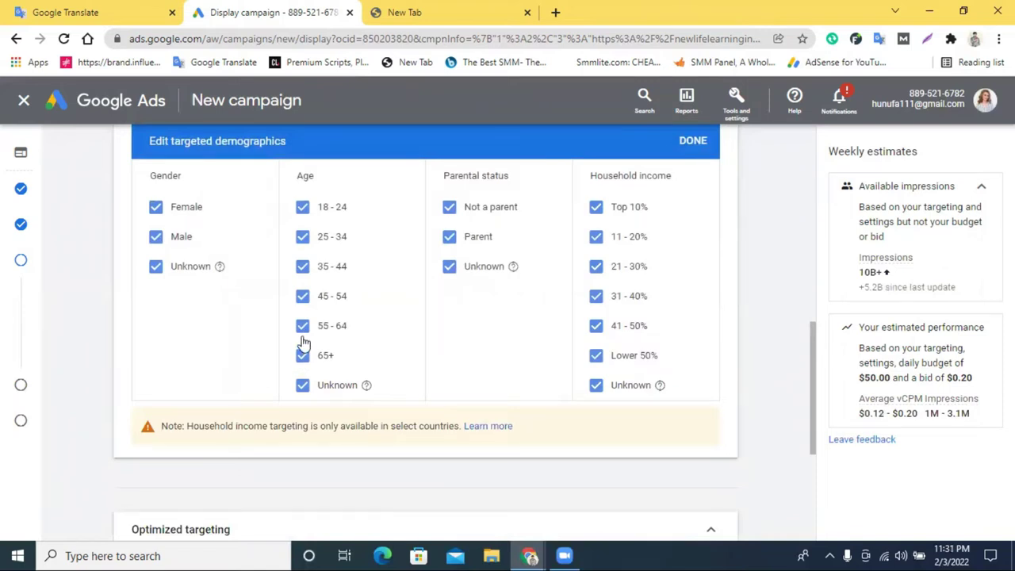
pyautogui.click(305, 298)
pyautogui.click(298, 302)
# Save the targeted demographics with every group included, and save the targeted audience segments
pyautogui.scroll(-1, 510, 310)
pyautogui.scroll(-3, 507, 308)
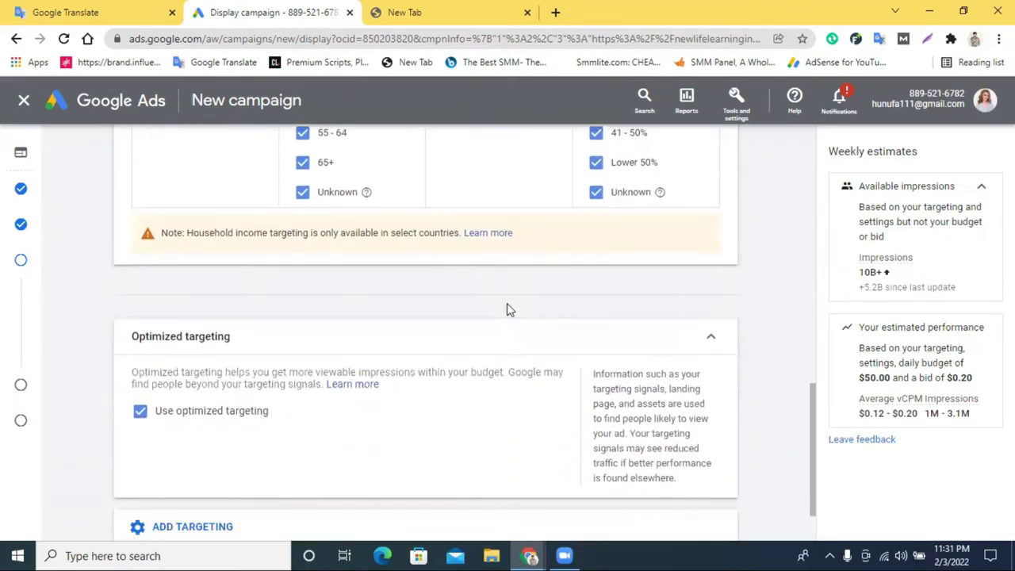
pyautogui.scroll(3, 464, 283)
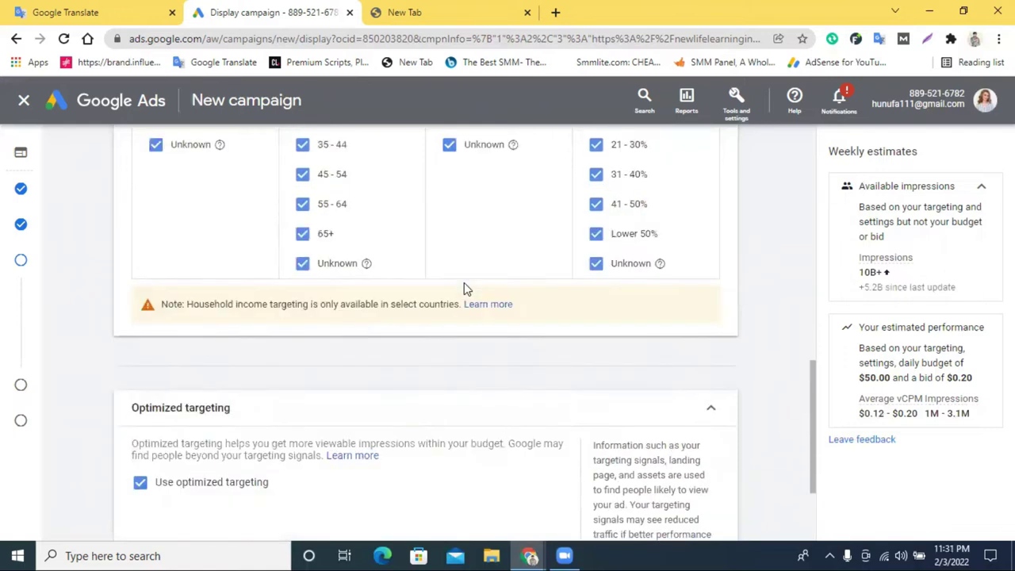
pyautogui.scroll(-3, 507, 259)
pyautogui.scroll(3, 516, 260)
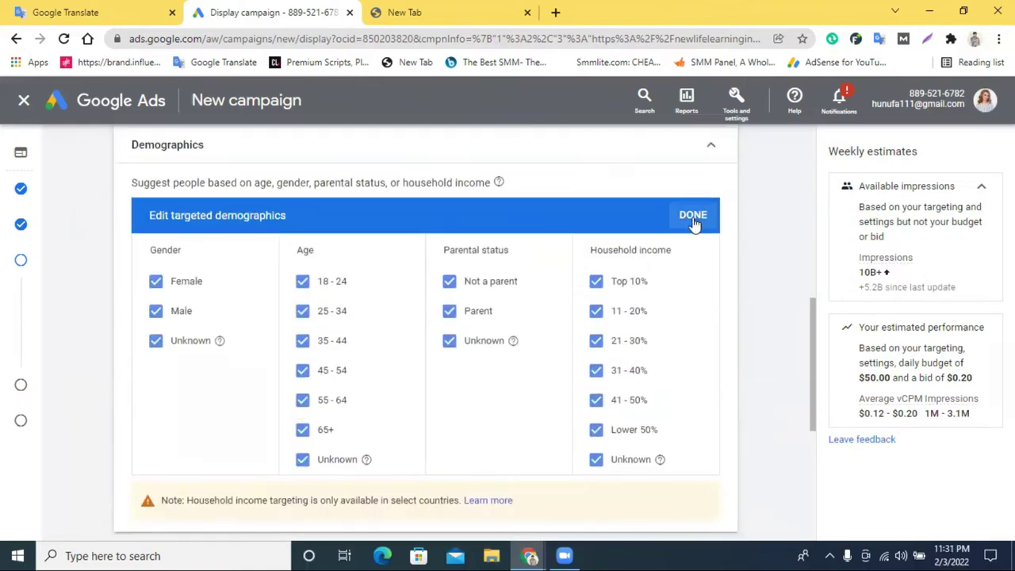
pyautogui.click(696, 218)
pyautogui.scroll(3, 656, 325)
pyautogui.scroll(3, 656, 325)
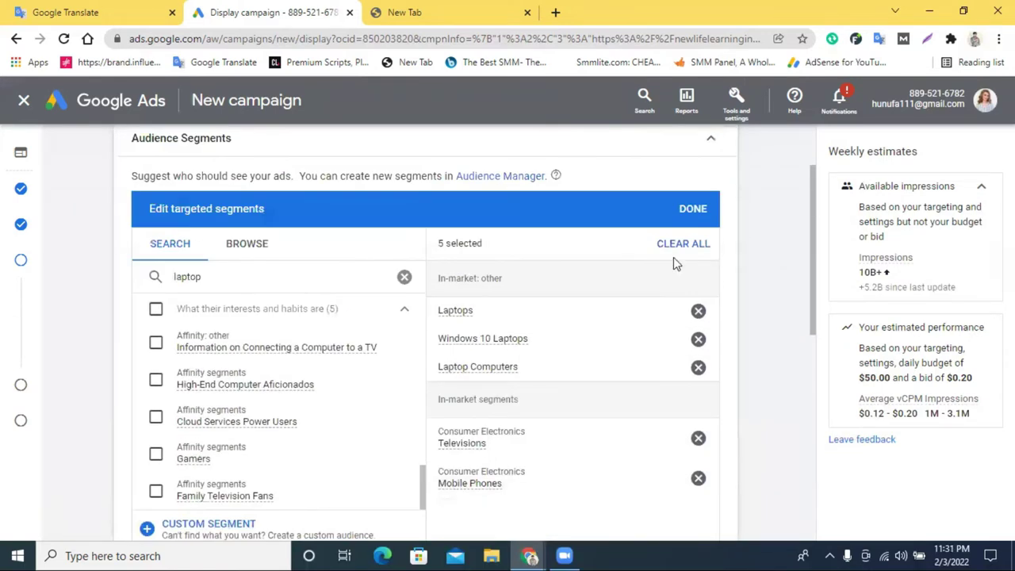
pyautogui.click(691, 211)
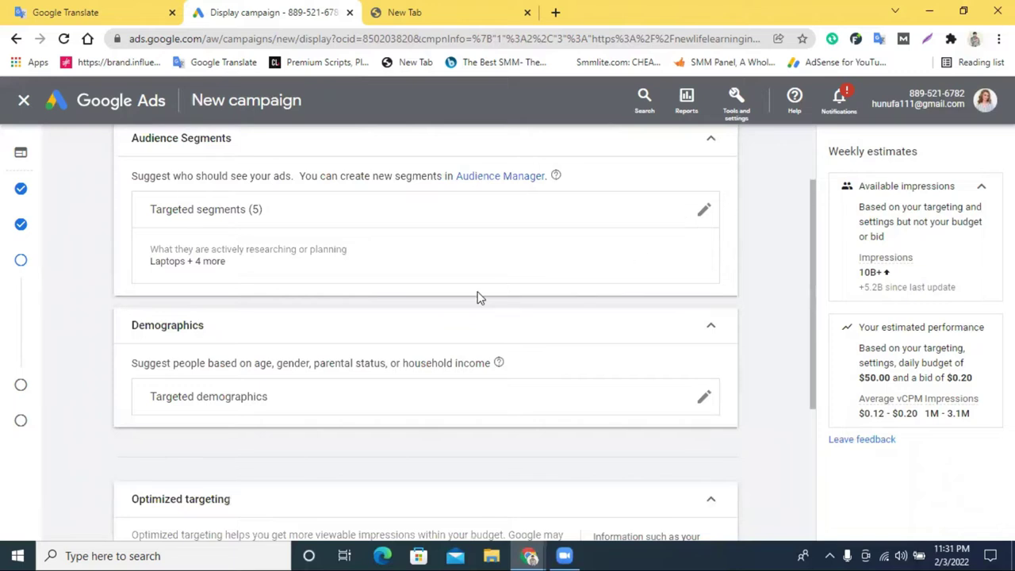
# Show the remaining additional targeting options and open the keywords for editing
pyautogui.scroll(-1, 480, 297)
pyautogui.scroll(-2, 415, 278)
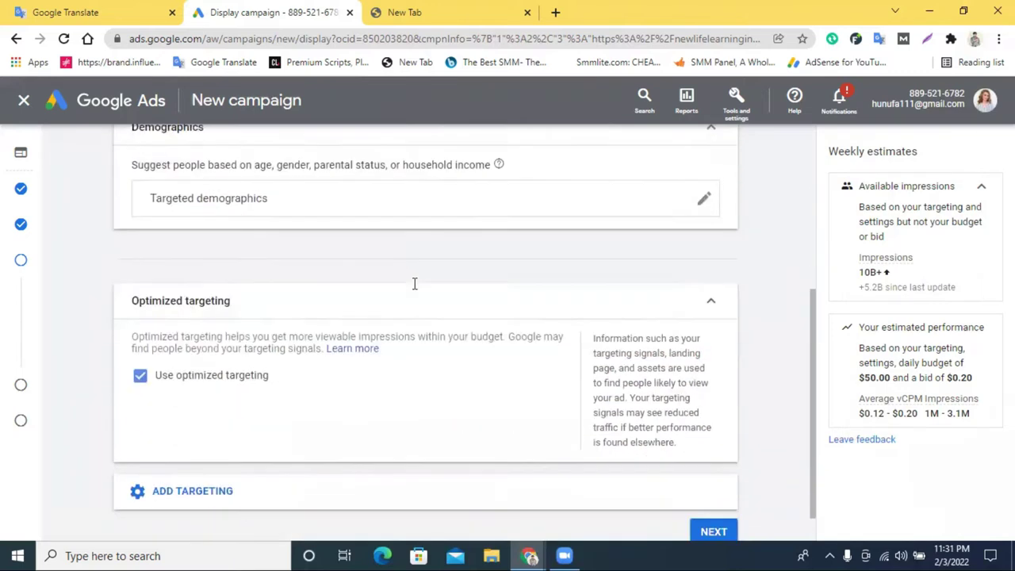
pyautogui.scroll(-1, 238, 365)
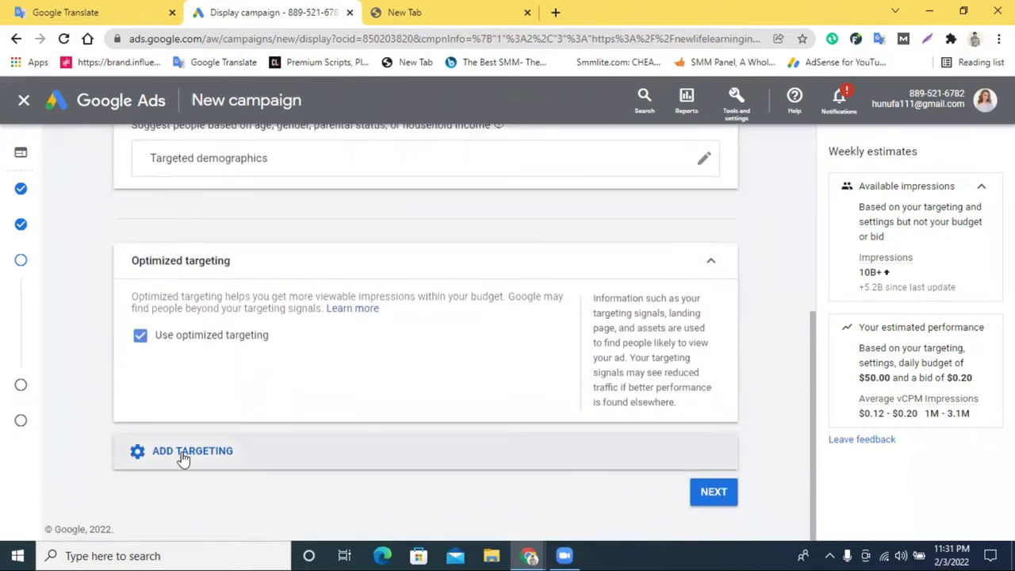
pyautogui.click(183, 452)
pyautogui.scroll(-2, 317, 420)
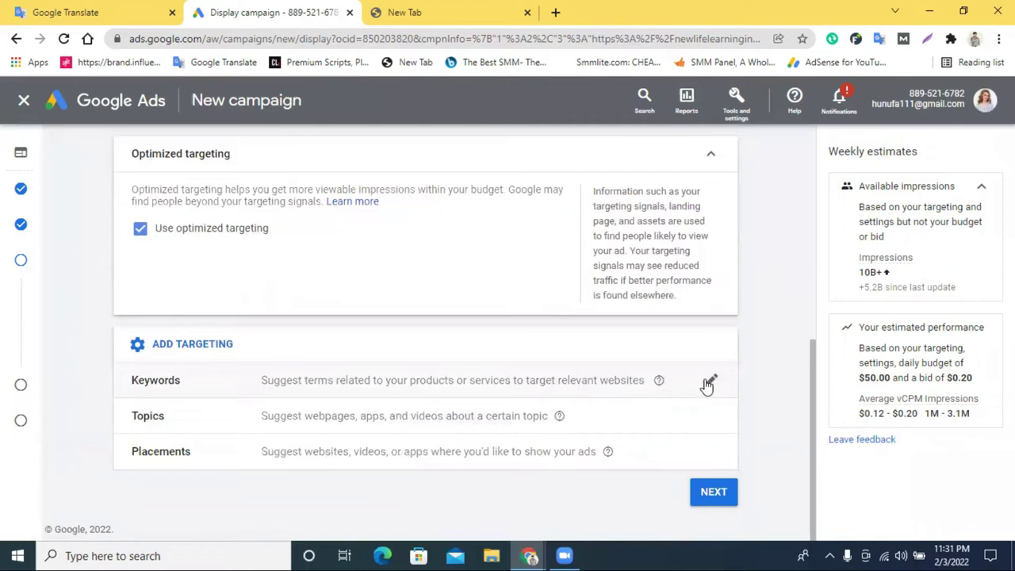
pyautogui.click(710, 383)
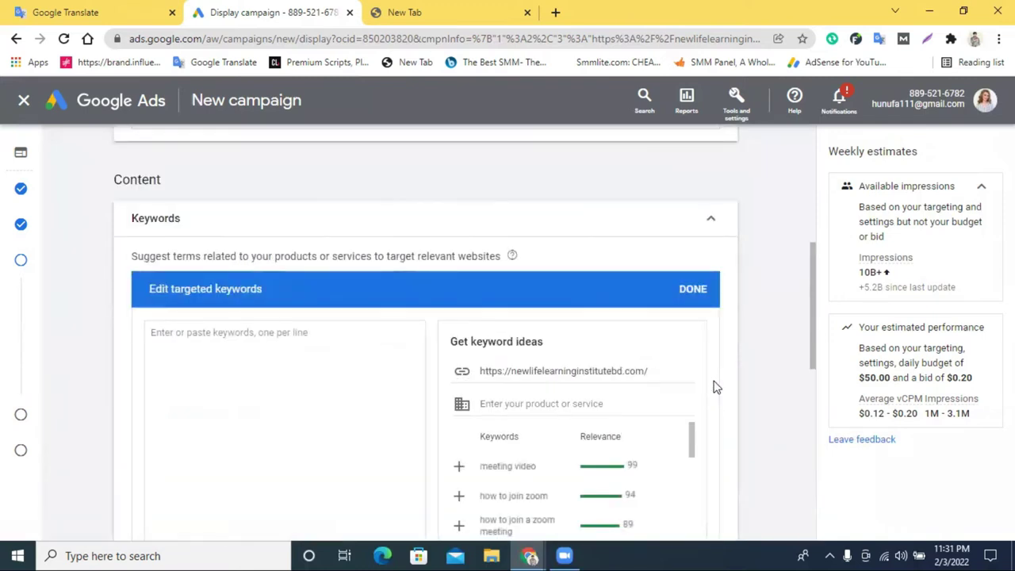
# Get keyword ideas for the product or service "laptop", correcting the misspelled entry
pyautogui.scroll(-2, 238, 317)
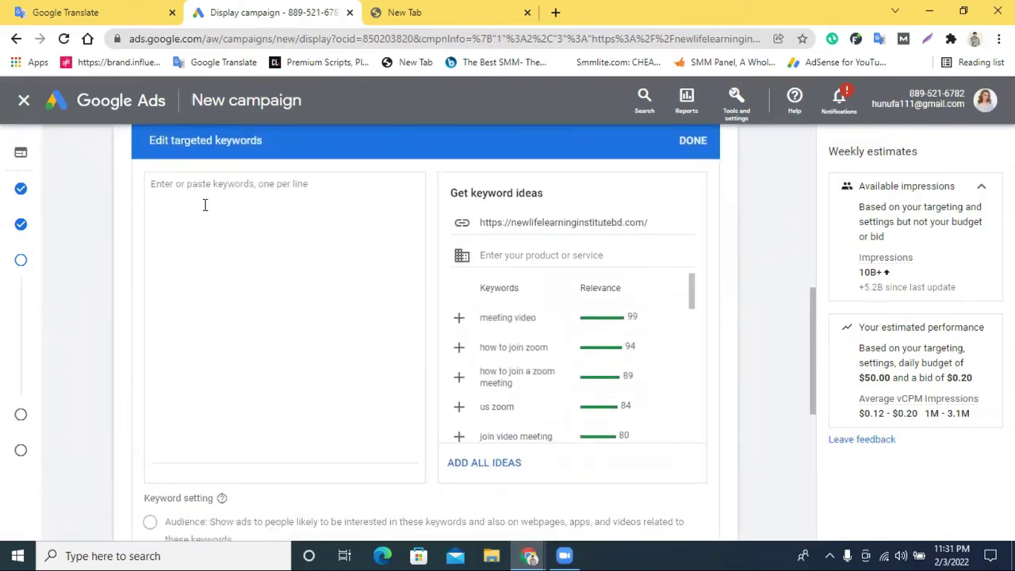
pyautogui.click(534, 254)
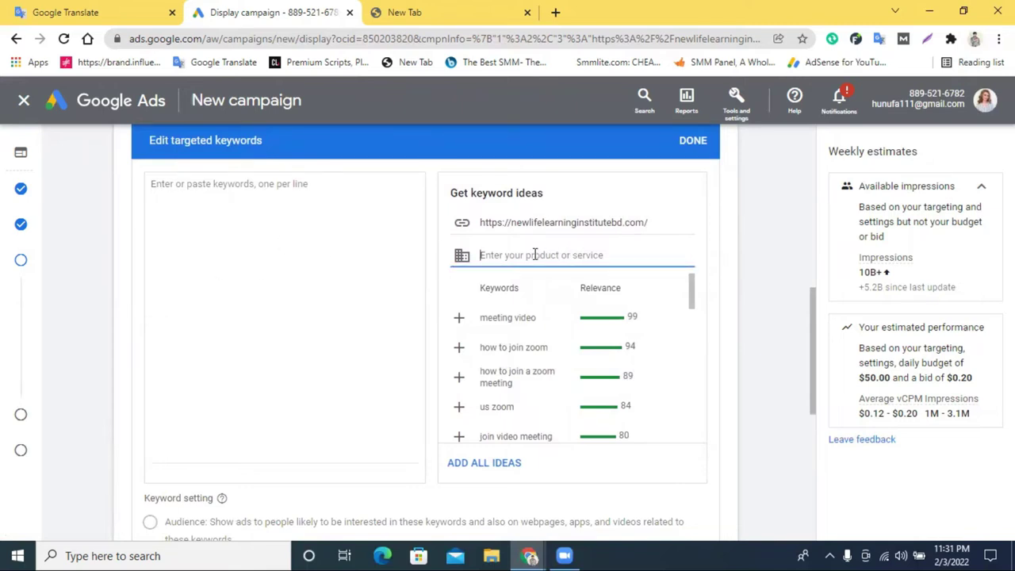
pyautogui.write('leptob')
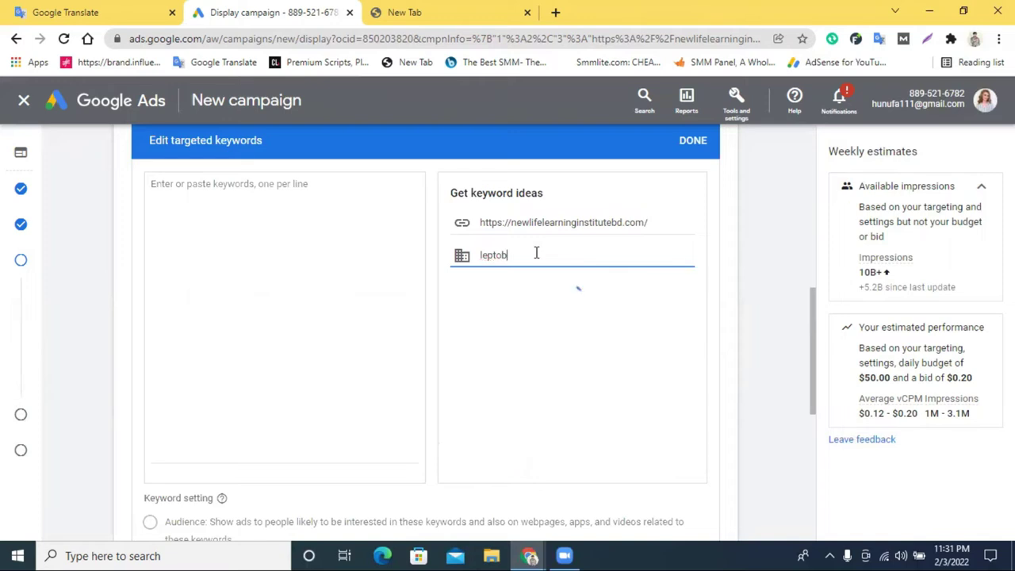
pyautogui.rightClick(499, 265)
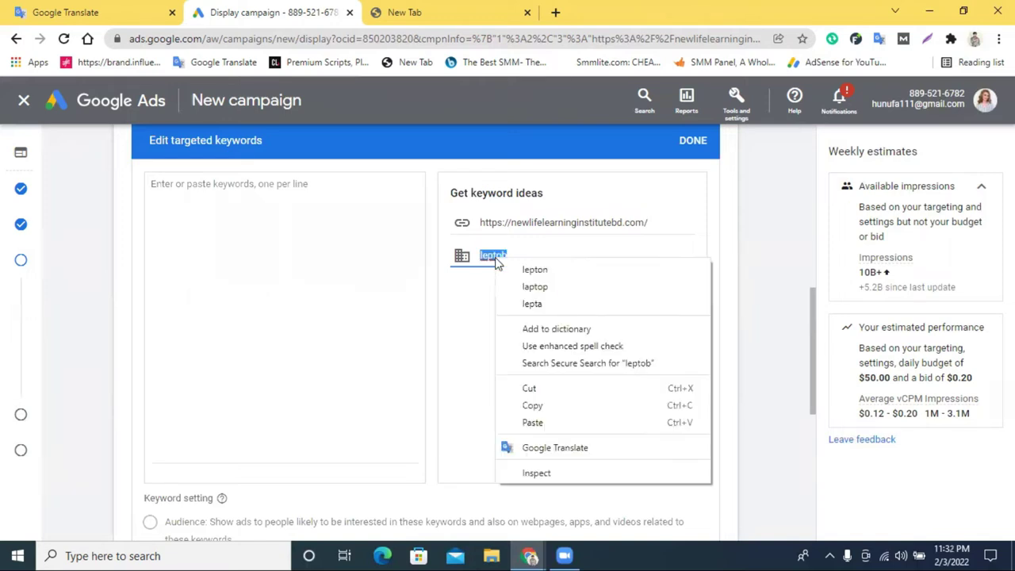
pyautogui.click(525, 287)
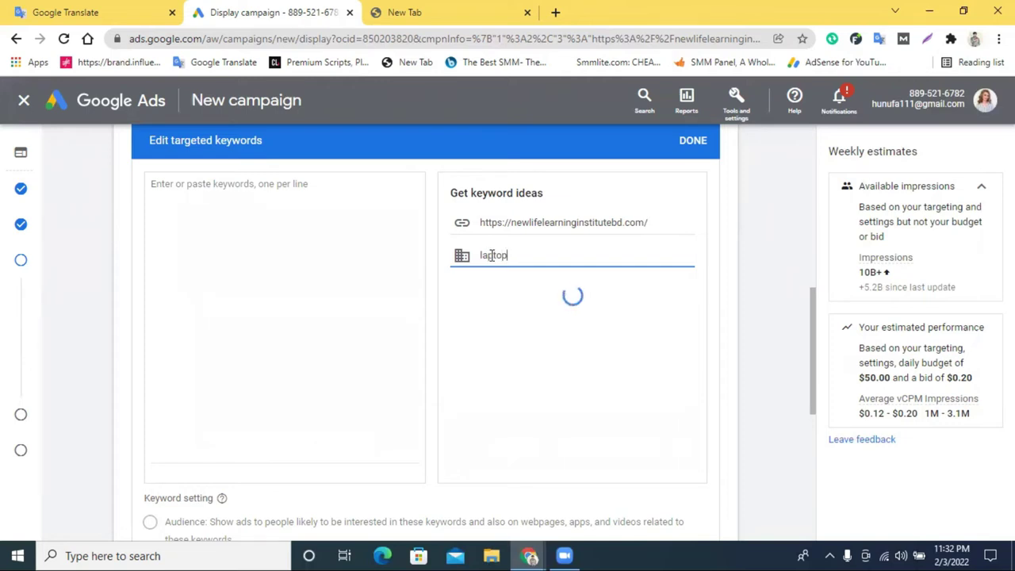
# Add the keyword ideas laptop computers, laptops for work, laptop, laptop reviews, laptops 2021, best business laptop and notebook 2021
pyautogui.click(164, 184)
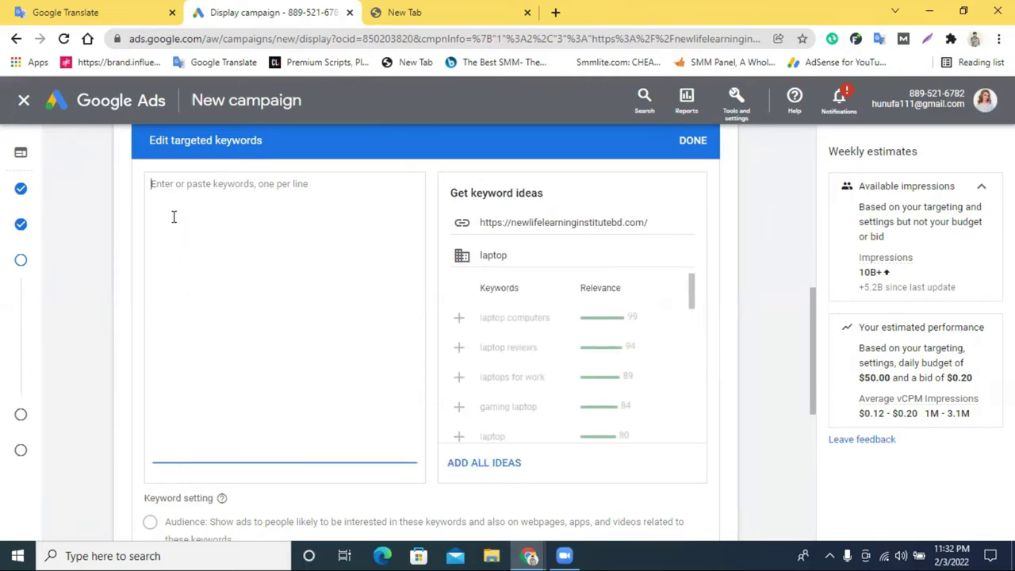
pyautogui.click(460, 319)
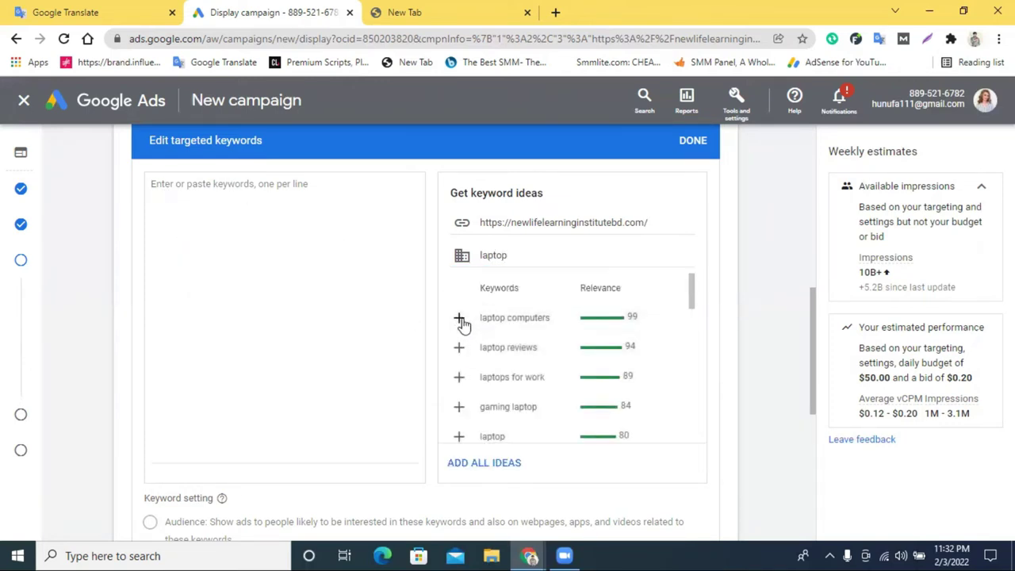
pyautogui.click(460, 353)
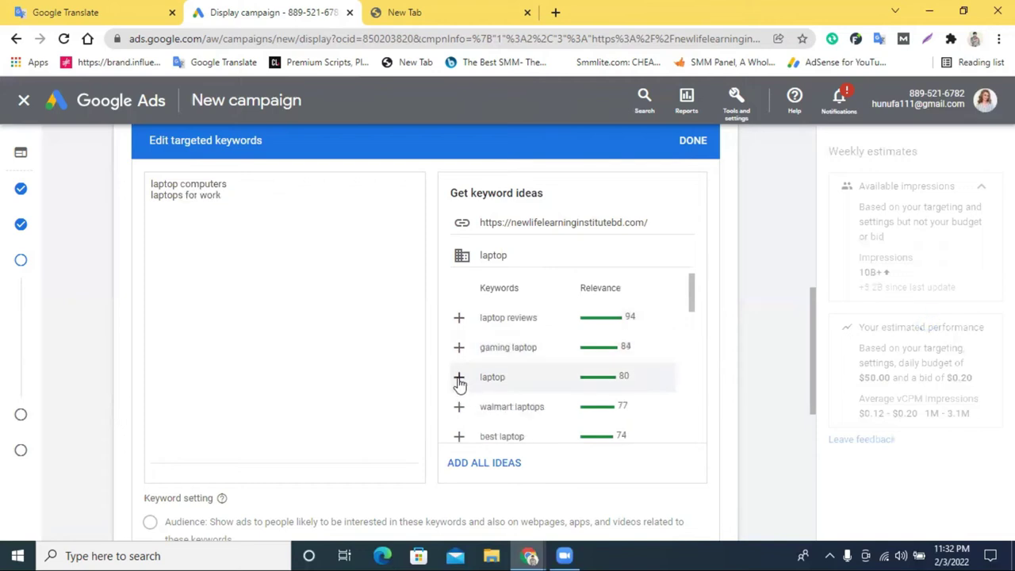
pyautogui.click(460, 378)
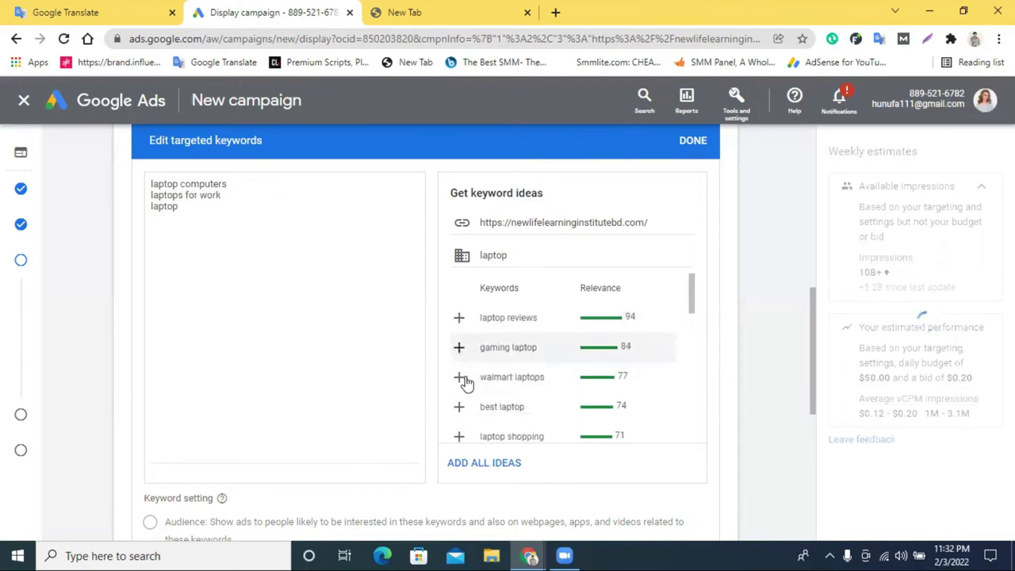
pyautogui.click(461, 319)
pyautogui.scroll(-2, 465, 340)
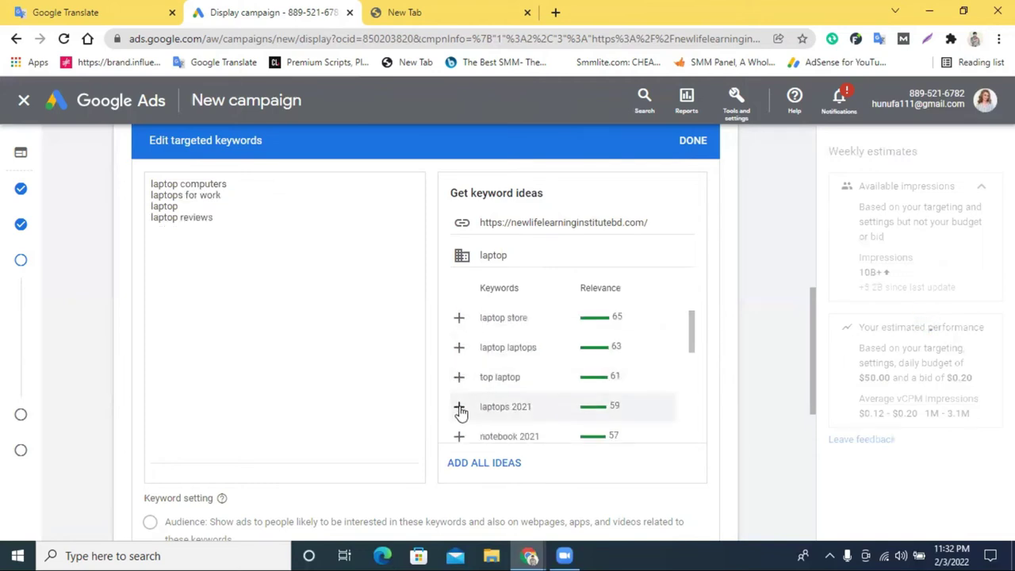
pyautogui.click(458, 409)
pyautogui.click(460, 434)
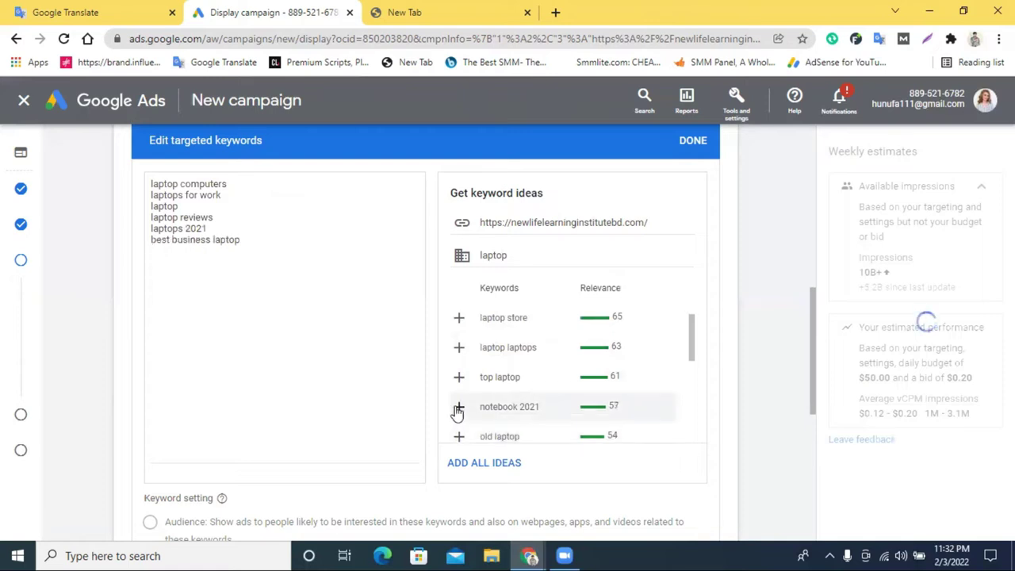
pyautogui.click(458, 410)
# Enclose the keywords notebook 2021 and best business laptop in double quotation marks
pyautogui.click(263, 253)
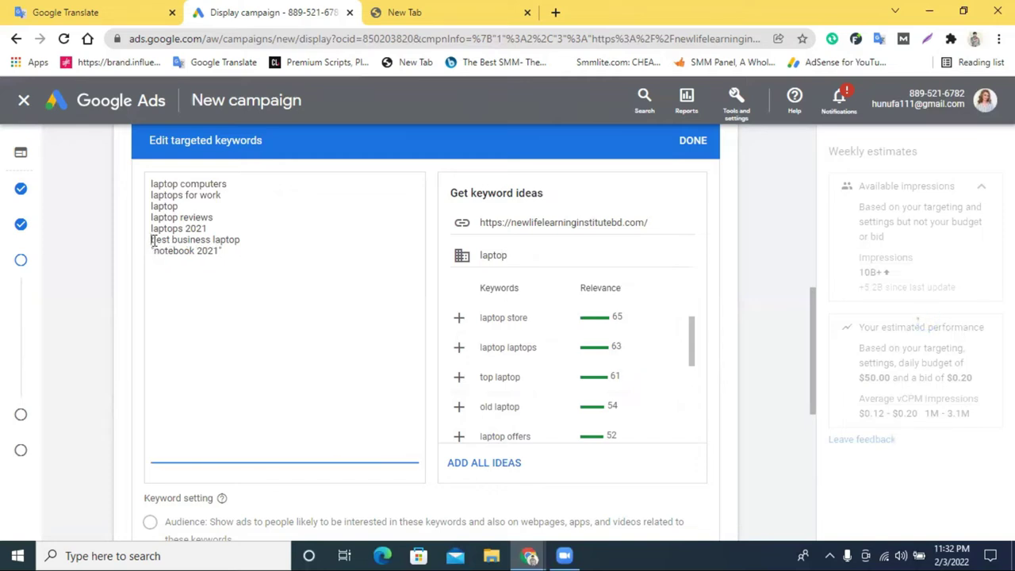
pyautogui.click(153, 240)
pyautogui.write('"')
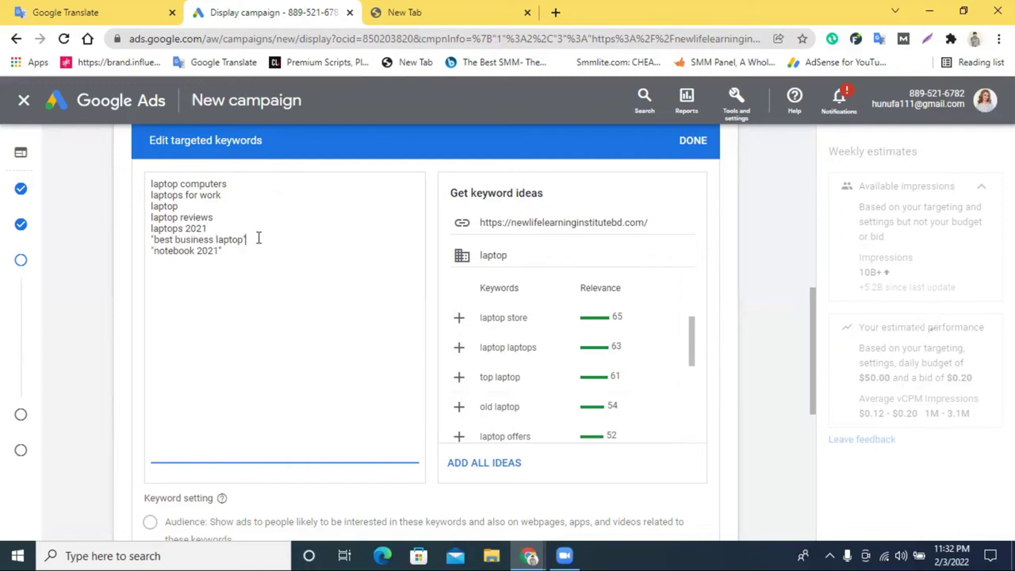
# Add topic targeting to the campaign, select the Computers & Electronics topic, and save the targeted topics
pyautogui.scroll(-5, 238, 281)
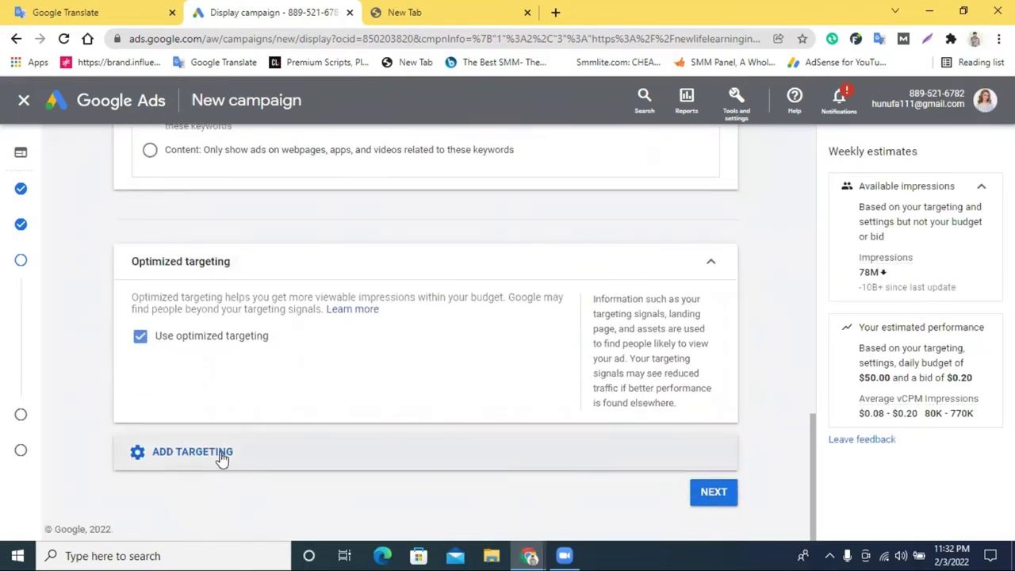
pyautogui.click(223, 459)
pyautogui.click(713, 418)
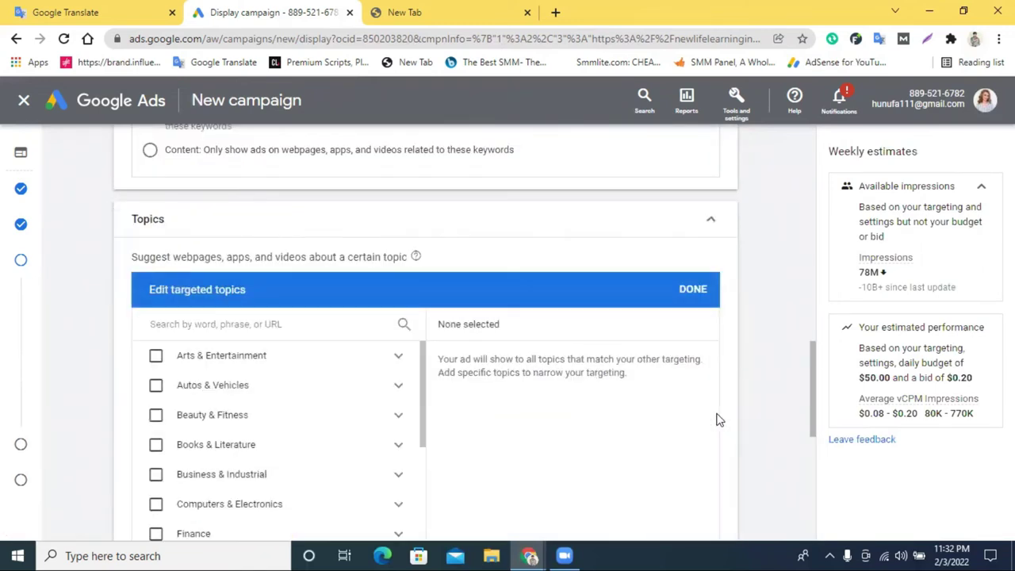
pyautogui.scroll(-2, 717, 301)
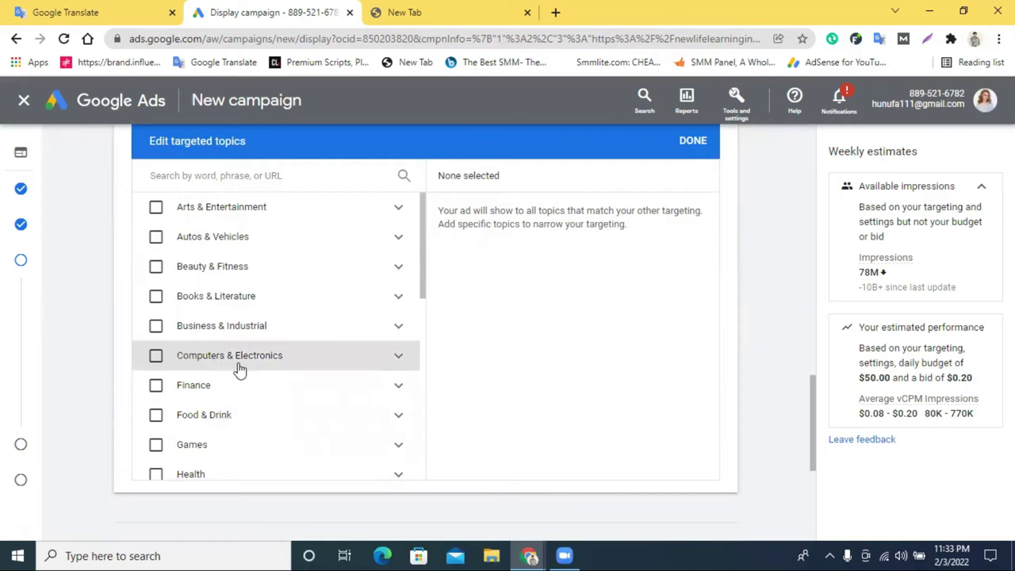
pyautogui.click(156, 357)
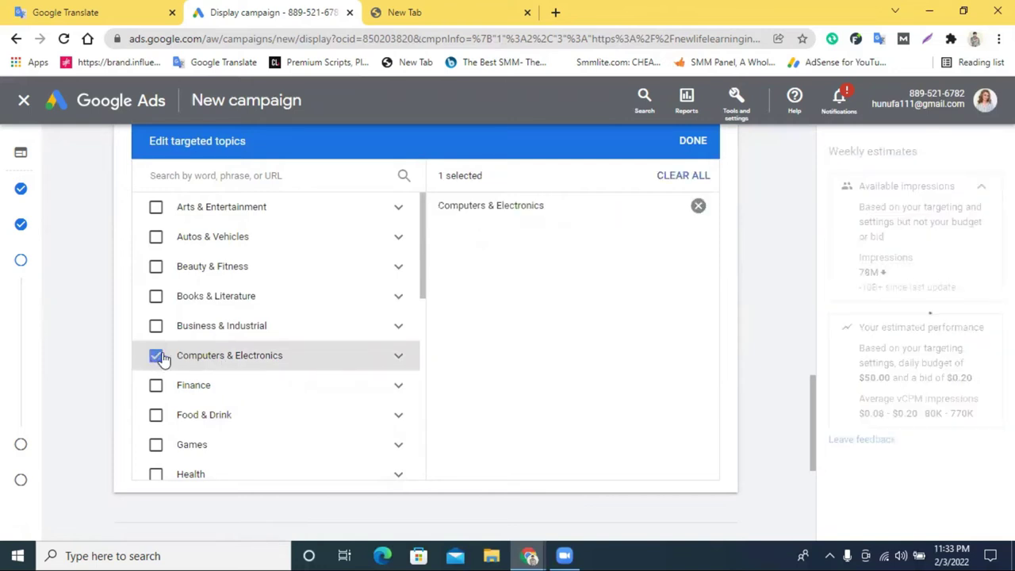
pyautogui.scroll(-4, 302, 354)
pyautogui.scroll(-5, 598, 390)
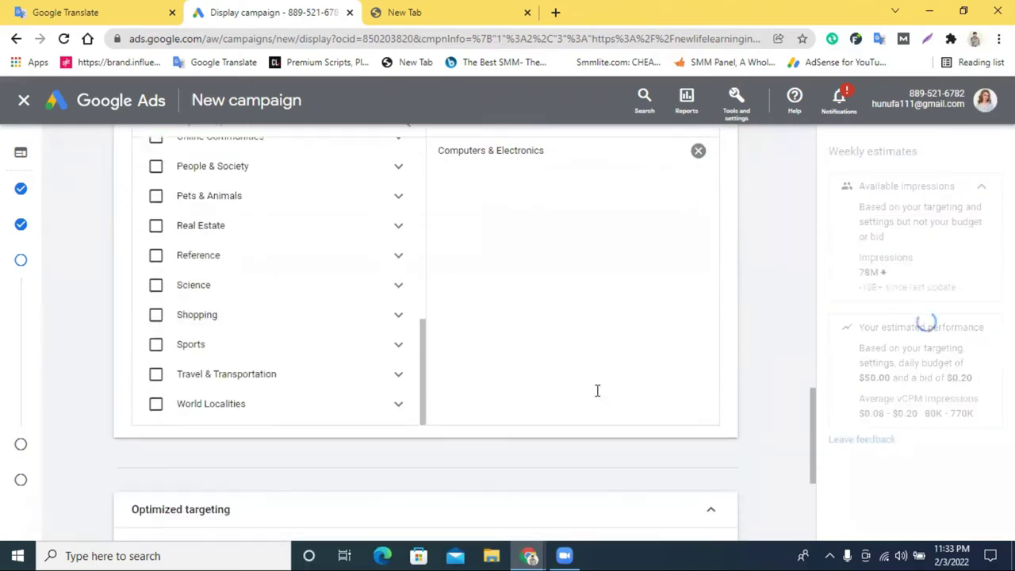
pyautogui.scroll(5, 675, 301)
pyautogui.click(689, 210)
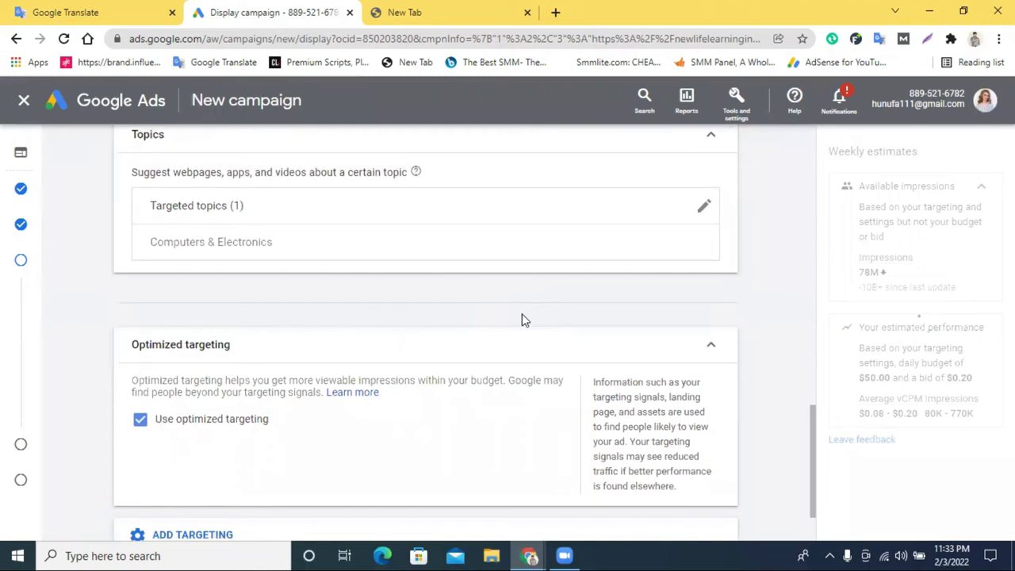
# Show the remaining additional targeting option and open the placements for editing
pyautogui.scroll(-2, 522, 316)
pyautogui.click(204, 466)
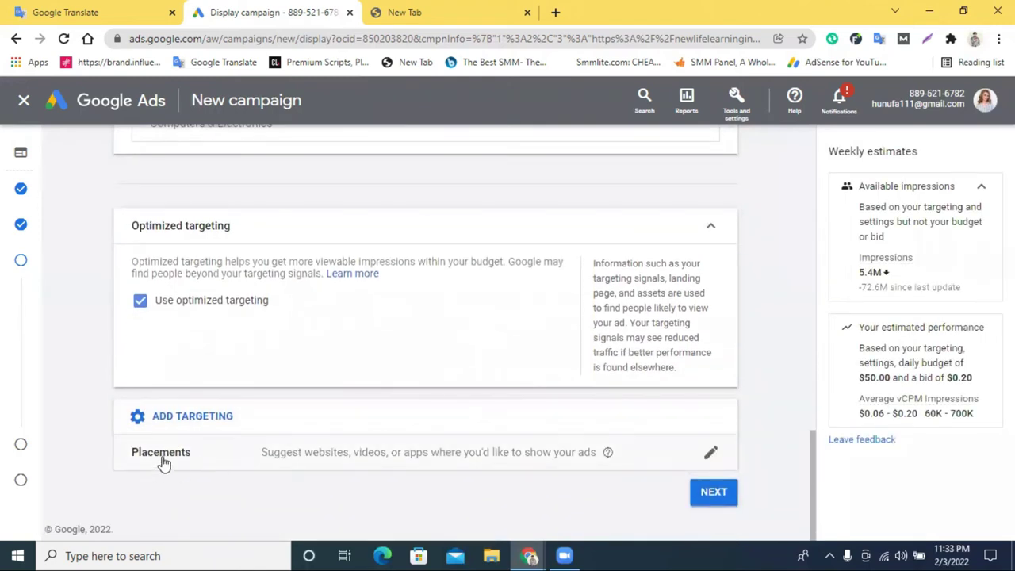
pyautogui.click(711, 452)
pyautogui.scroll(-3, 678, 388)
pyautogui.scroll(1, 512, 377)
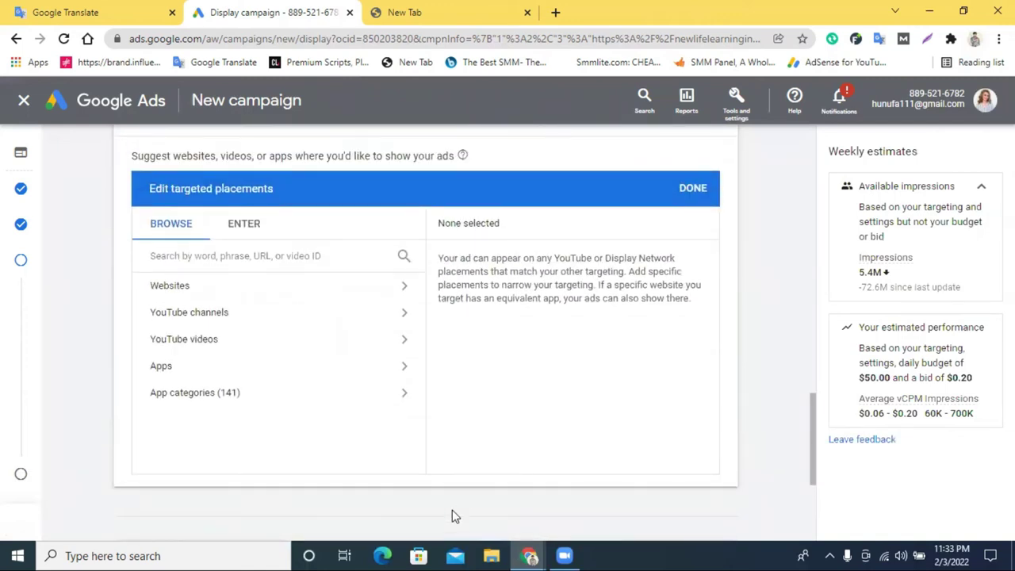
# Check the website and manual-entry placement options, then finish without selecting any placement and continue to ad creation
pyautogui.click(179, 285)
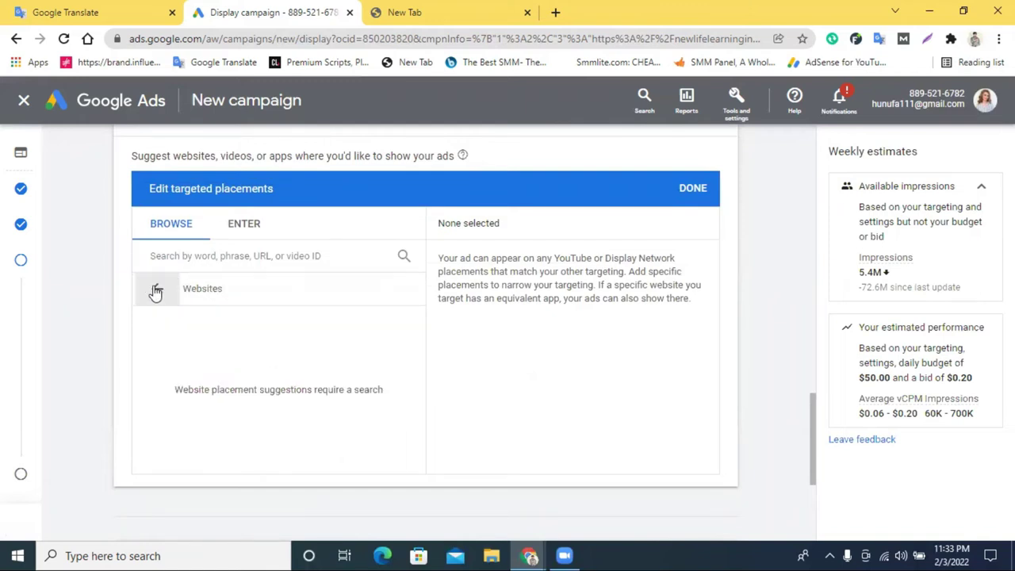
pyautogui.click(154, 289)
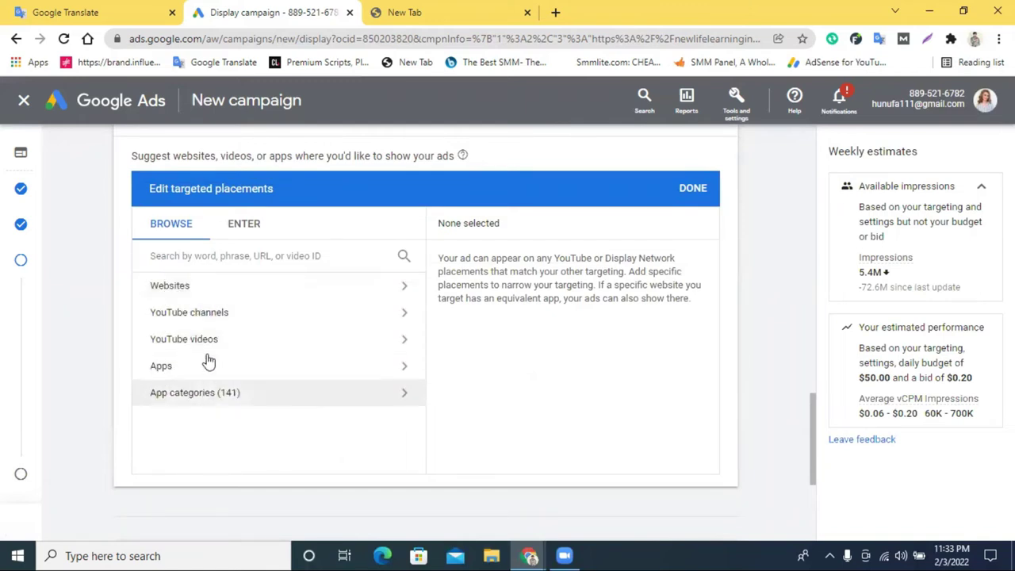
pyautogui.click(241, 224)
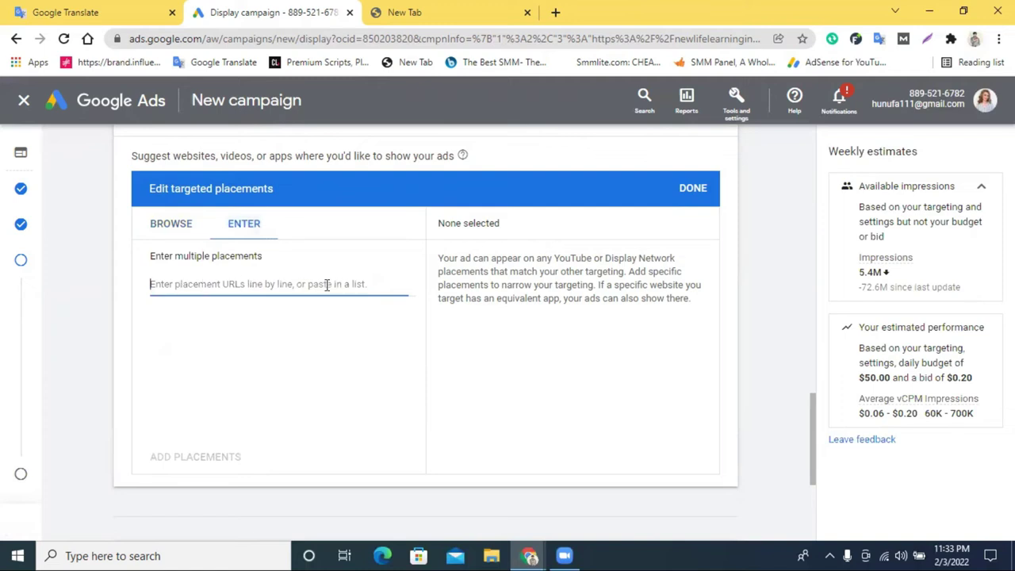
pyautogui.click(170, 227)
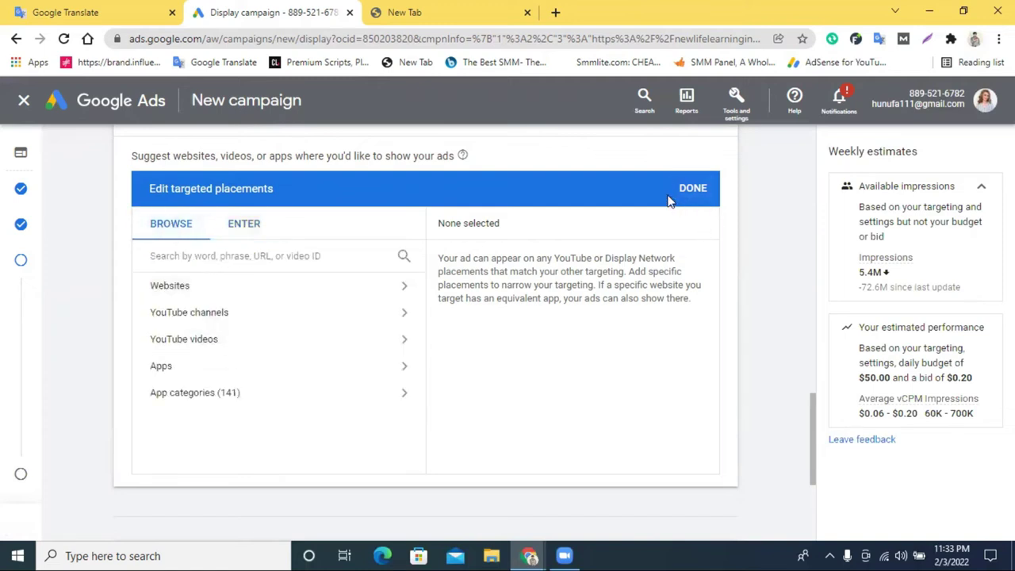
pyautogui.click(696, 190)
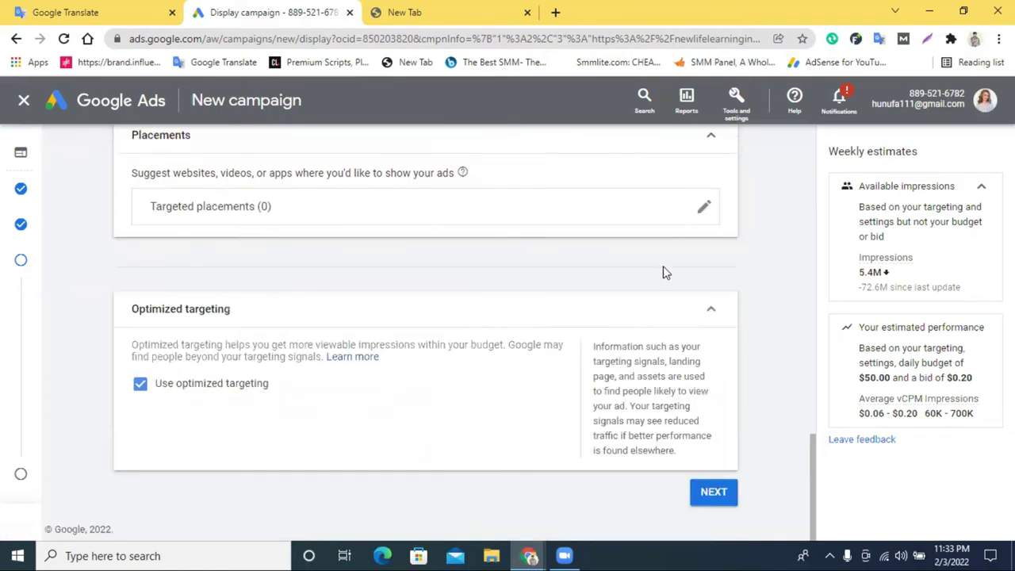
pyautogui.click(720, 494)
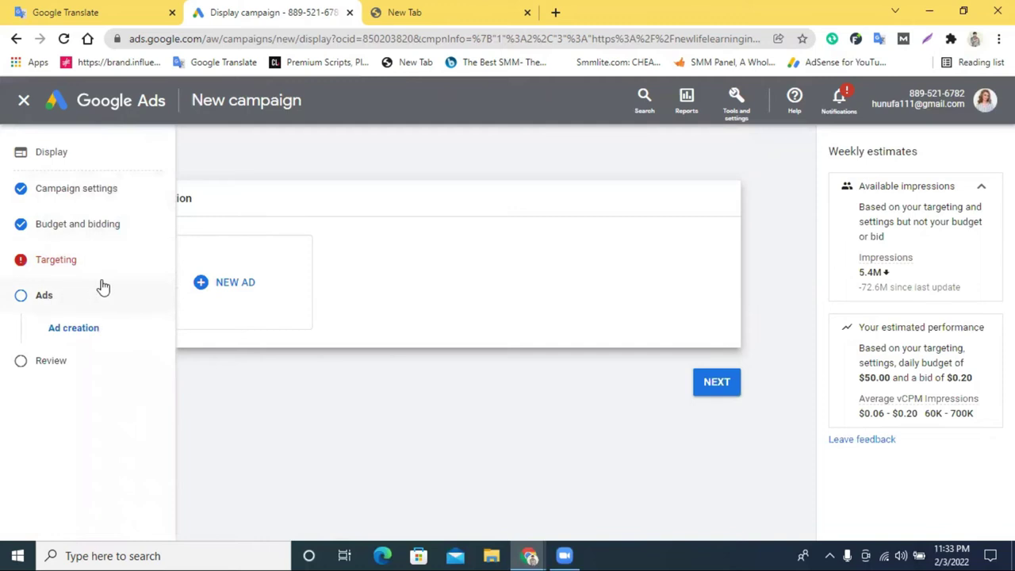
# Return to the targeting, set the targeted keywords' setting to Content, and continue to ad creation
pyautogui.click(61, 258)
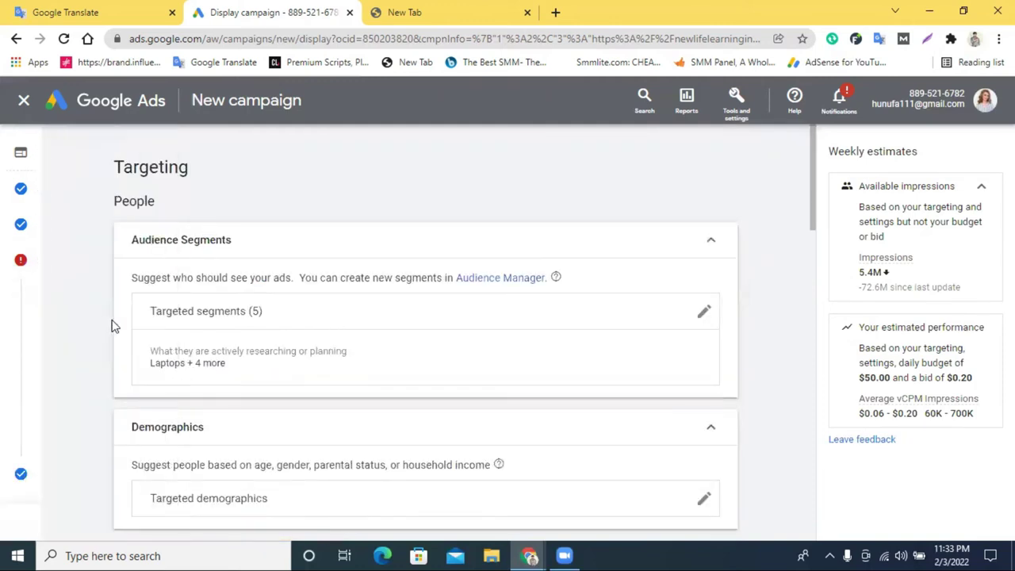
pyautogui.scroll(-1, 256, 325)
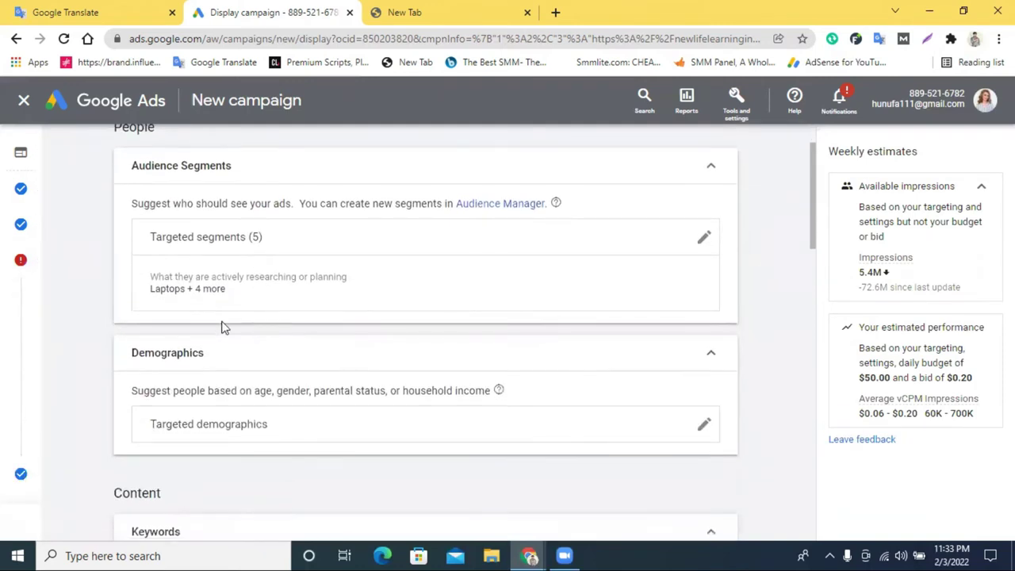
pyautogui.scroll(-2, 465, 298)
pyautogui.scroll(-4, 486, 293)
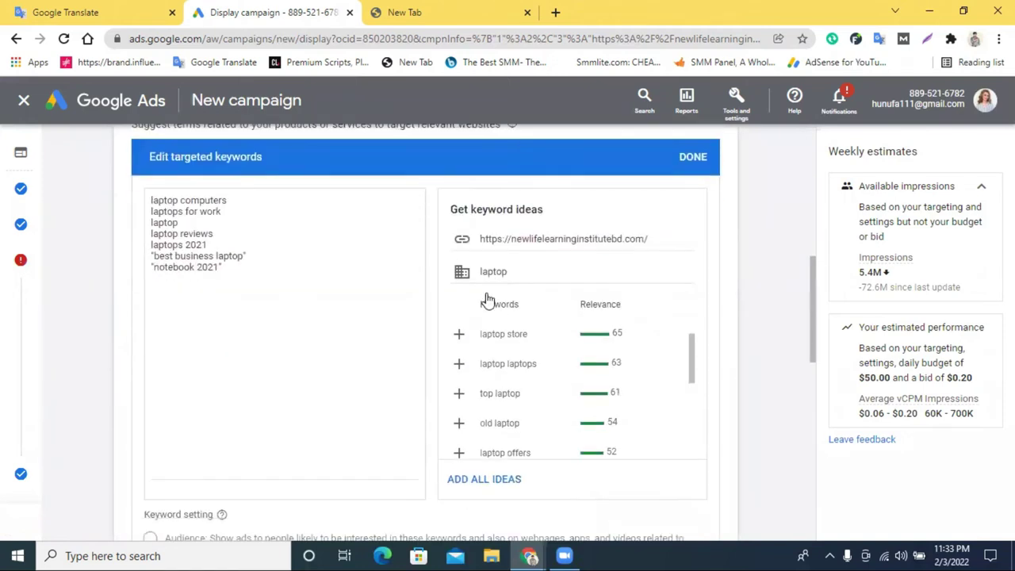
pyautogui.click(222, 267)
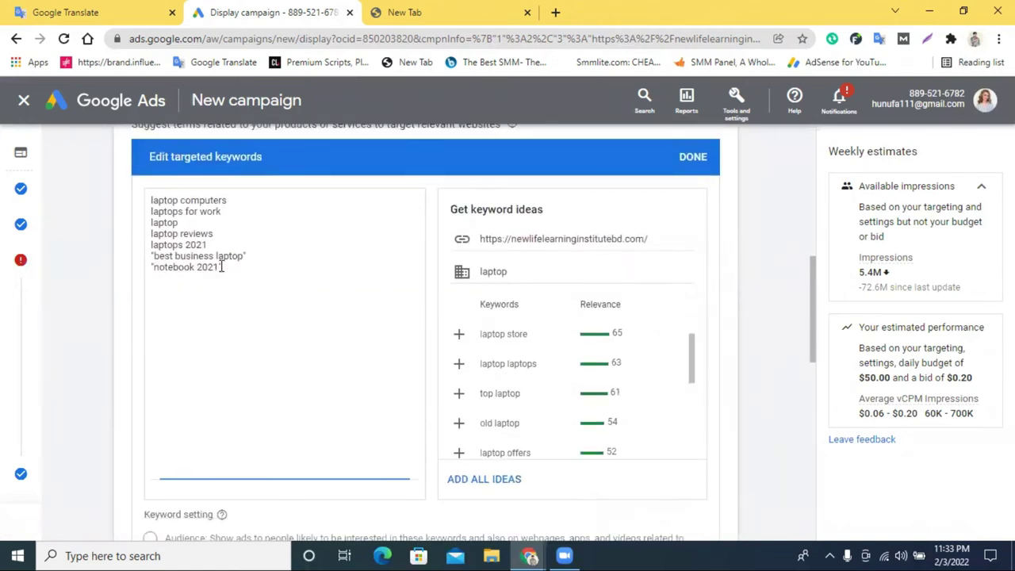
pyautogui.scroll(-2, 244, 268)
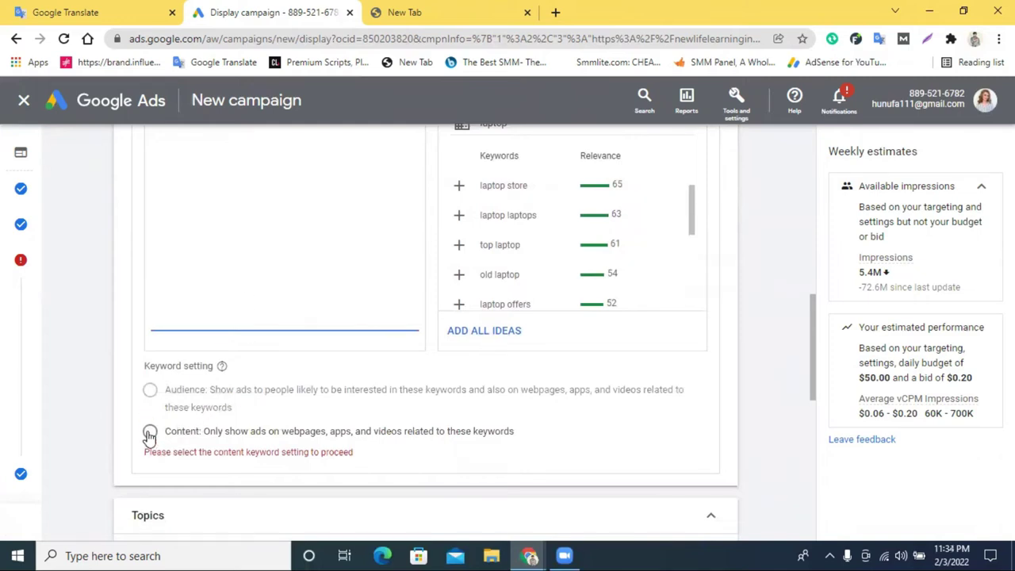
pyautogui.click(150, 433)
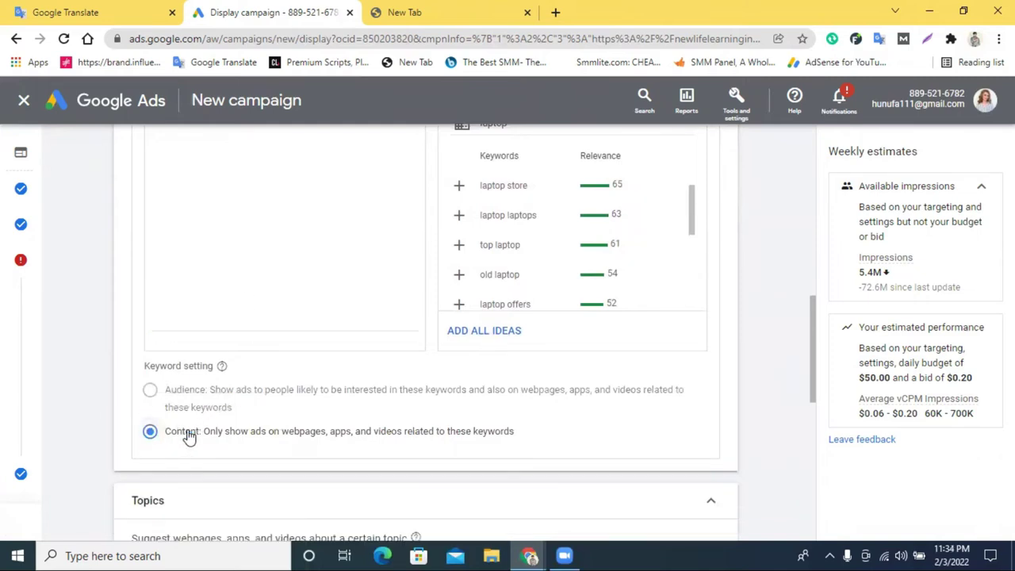
pyautogui.scroll(-6, 308, 405)
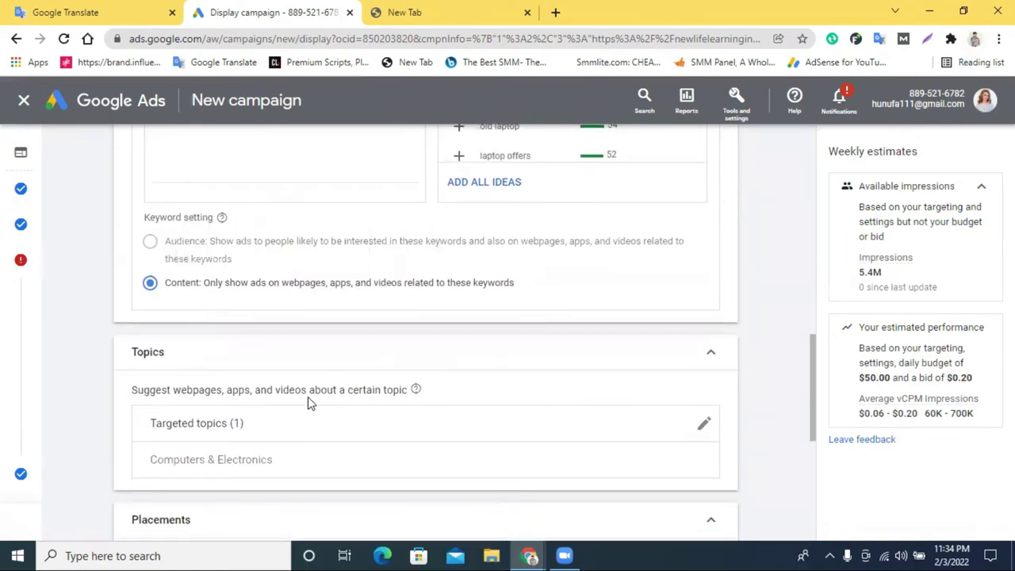
pyautogui.click(721, 490)
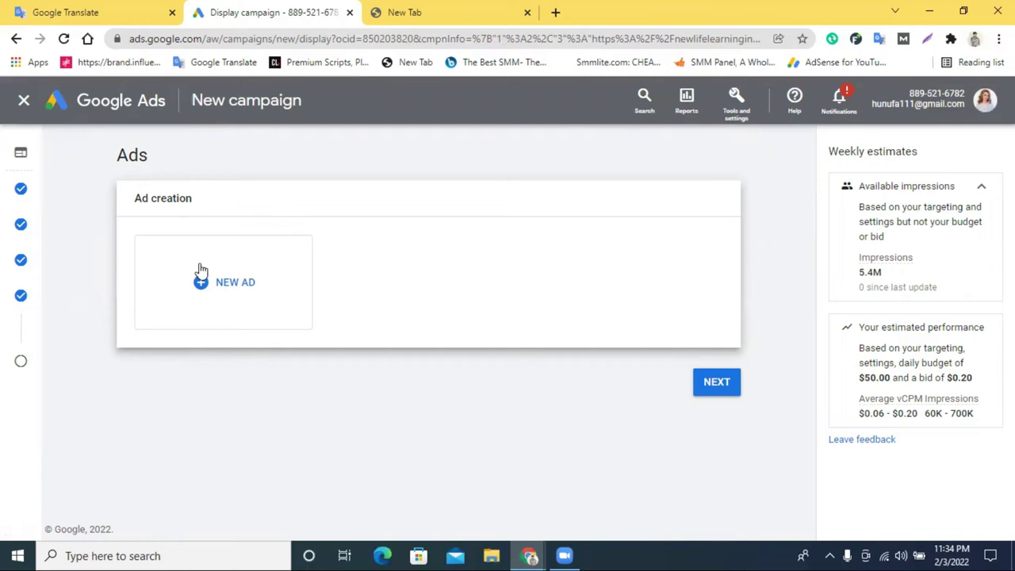
# Search the web for "display ads banner sizes" in the empty browser tab
pyautogui.click(422, 14)
pyautogui.click(363, 39)
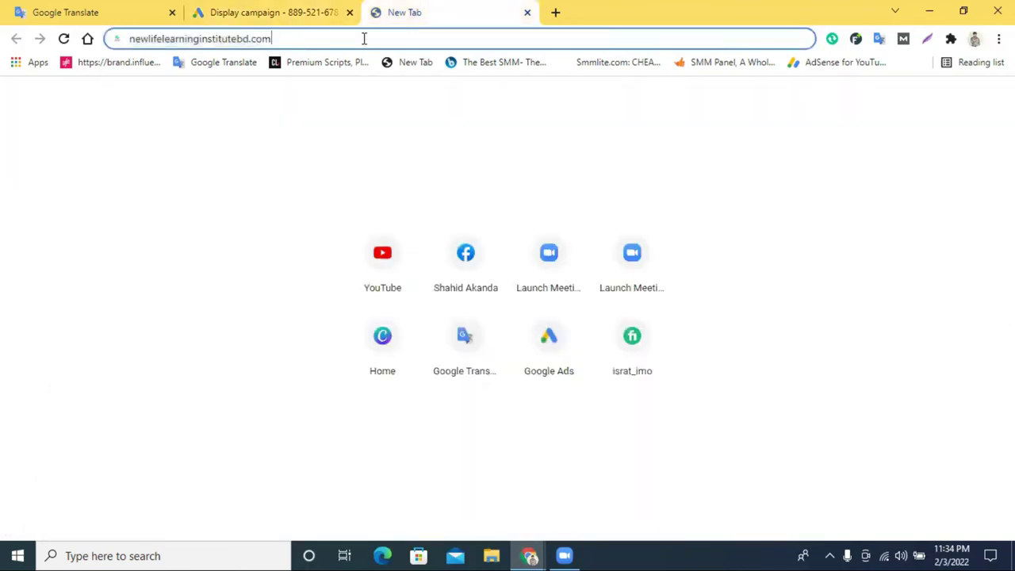
pyautogui.write('des')
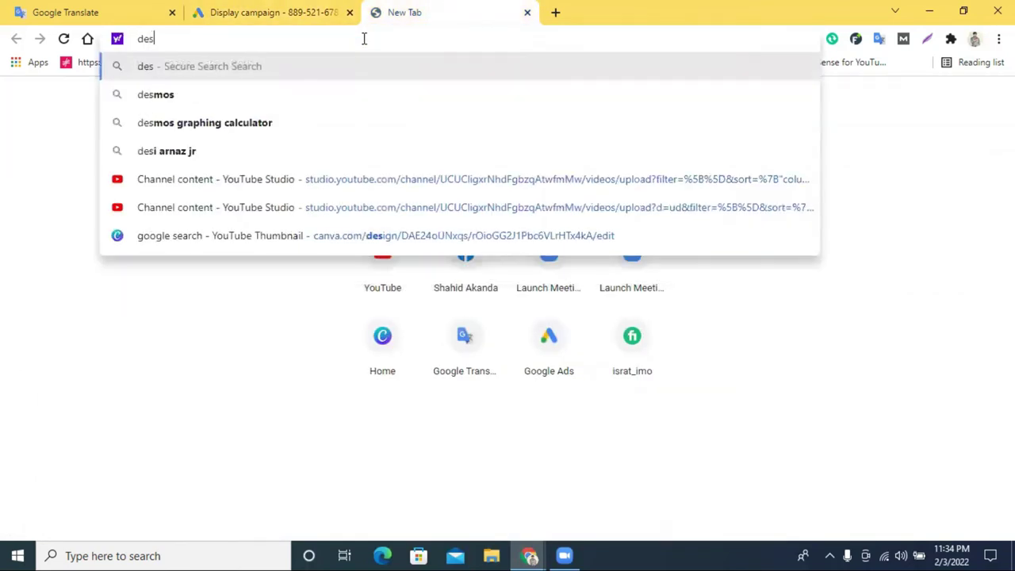
pyautogui.press('BackSpace')
pyautogui.write('splay ')
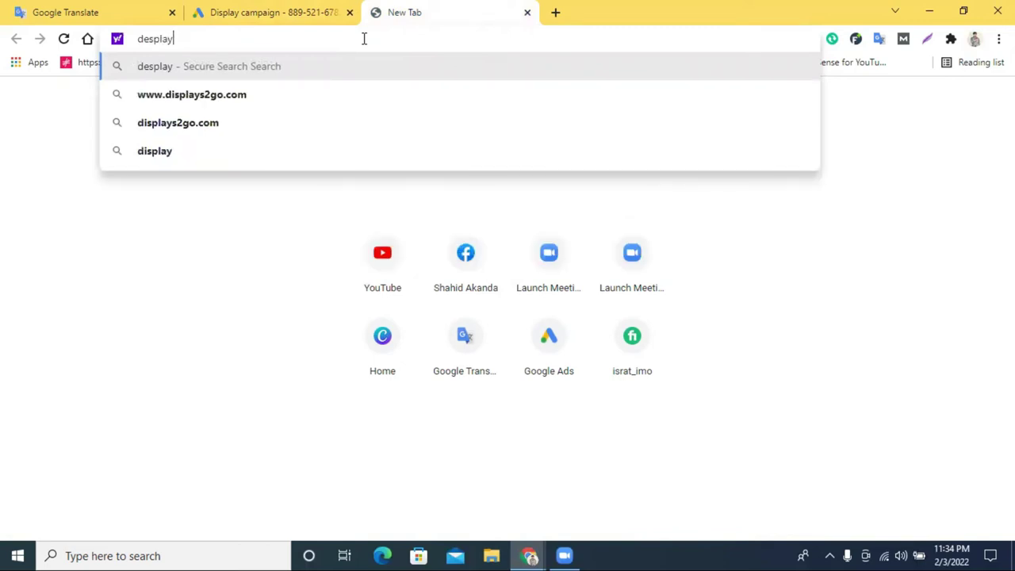
pyautogui.write('ads')
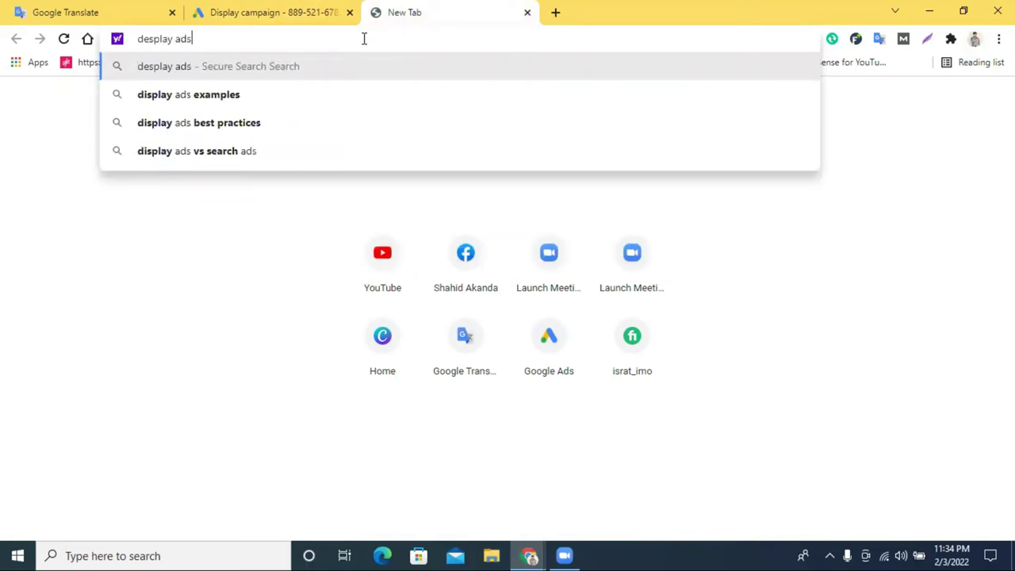
pyautogui.press('BackSpace')
pyautogui.press('BackSpace')
pyautogui.press('BackSpace')
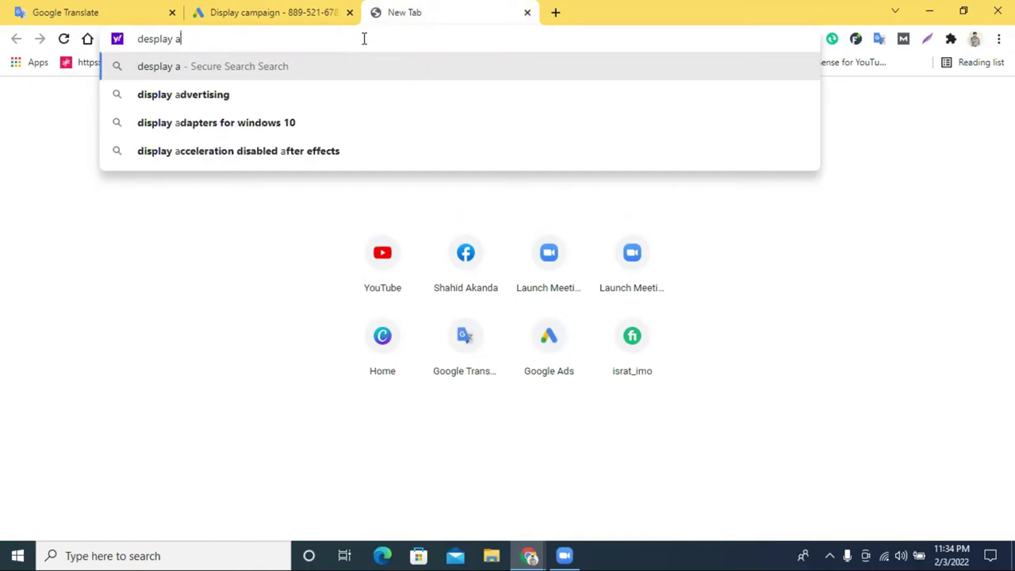
pyautogui.write('ads b')
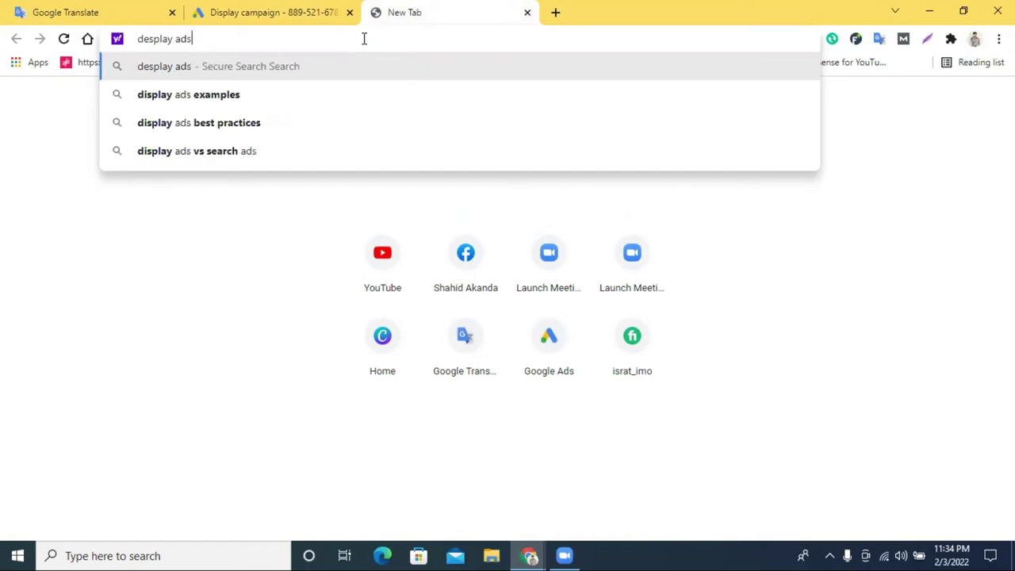
pyautogui.write('nner')
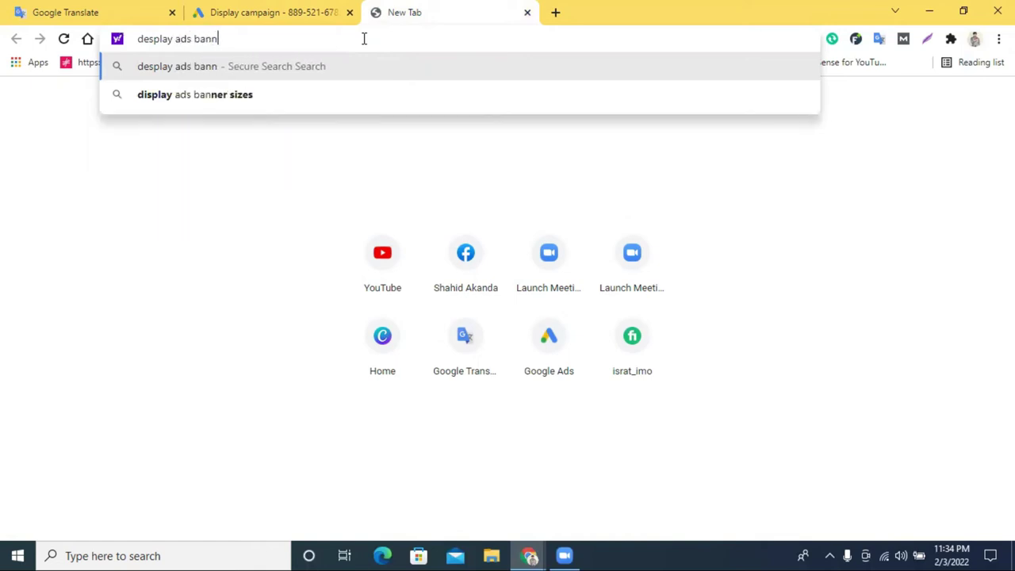
pyautogui.click(296, 102)
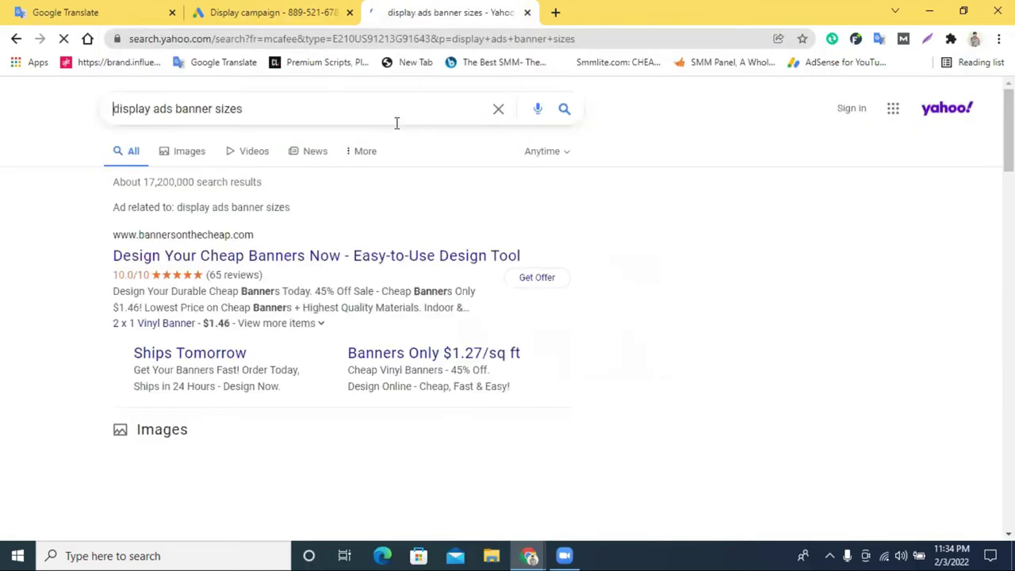
# Examine the banner names and dimensions listed in the Rank Fuse search result
pyautogui.scroll(-1, 238, 267)
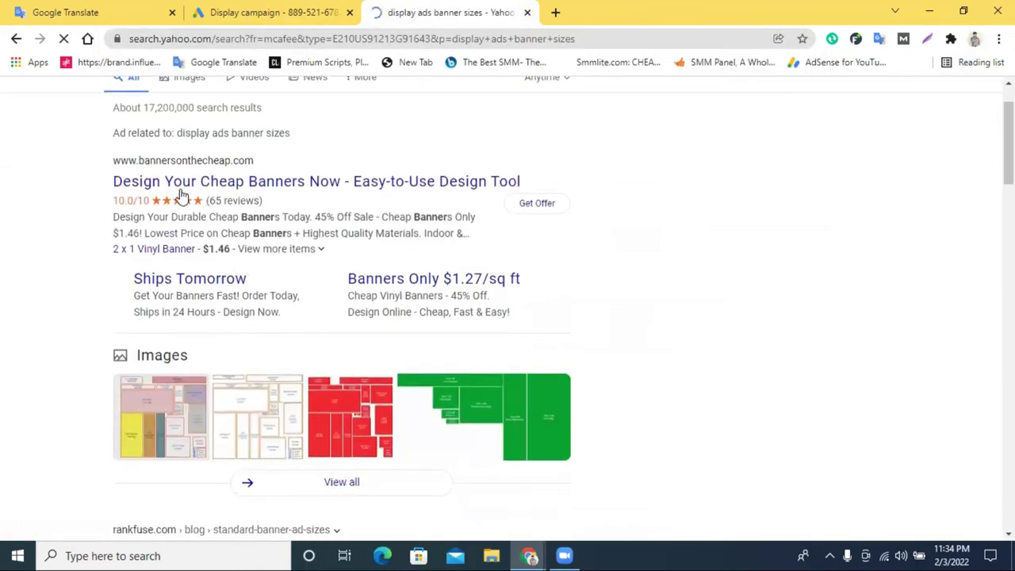
pyautogui.scroll(-5, 283, 195)
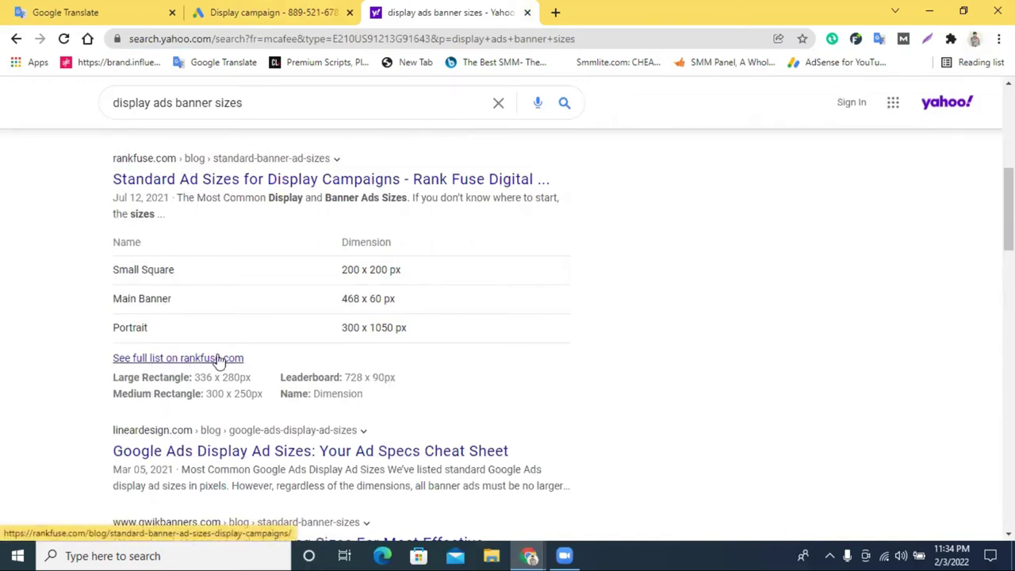
pyautogui.tripleClick(120, 269)
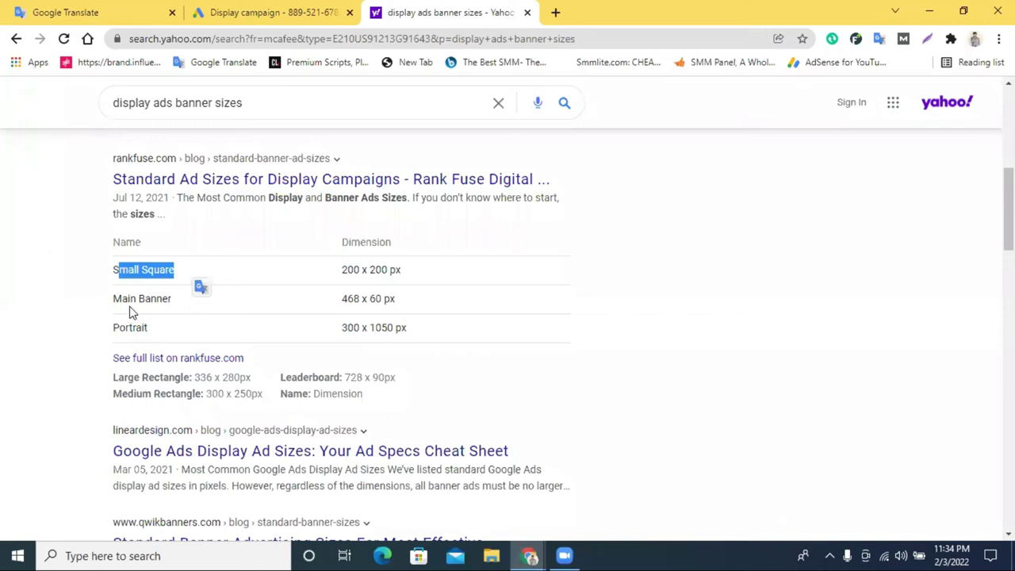
pyautogui.moveTo(169, 300); pyautogui.dragTo(122, 300)
pyautogui.scroll(-1, 178, 247)
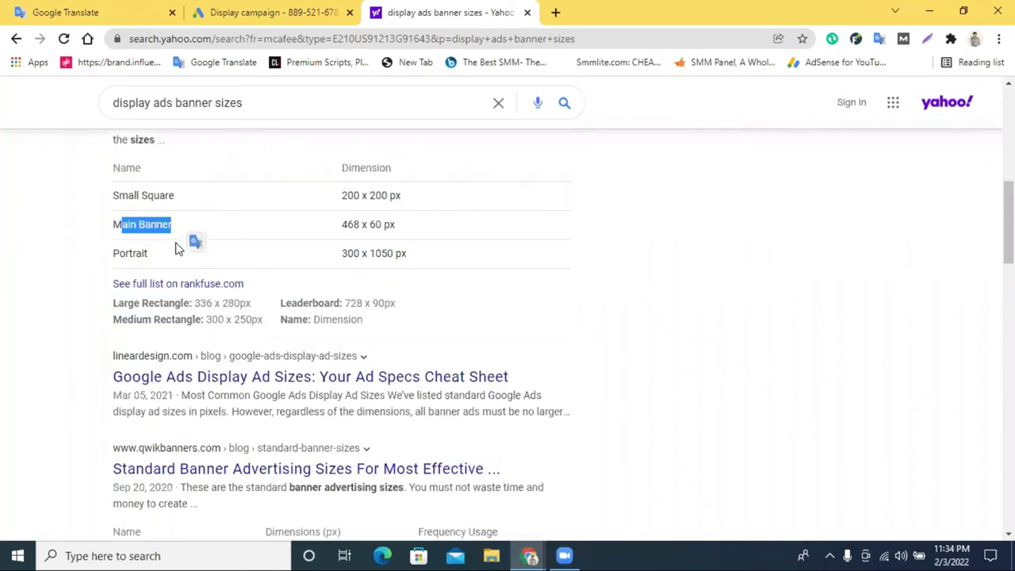
pyautogui.scroll(2, 227, 265)
pyautogui.scroll(-1, 238, 346)
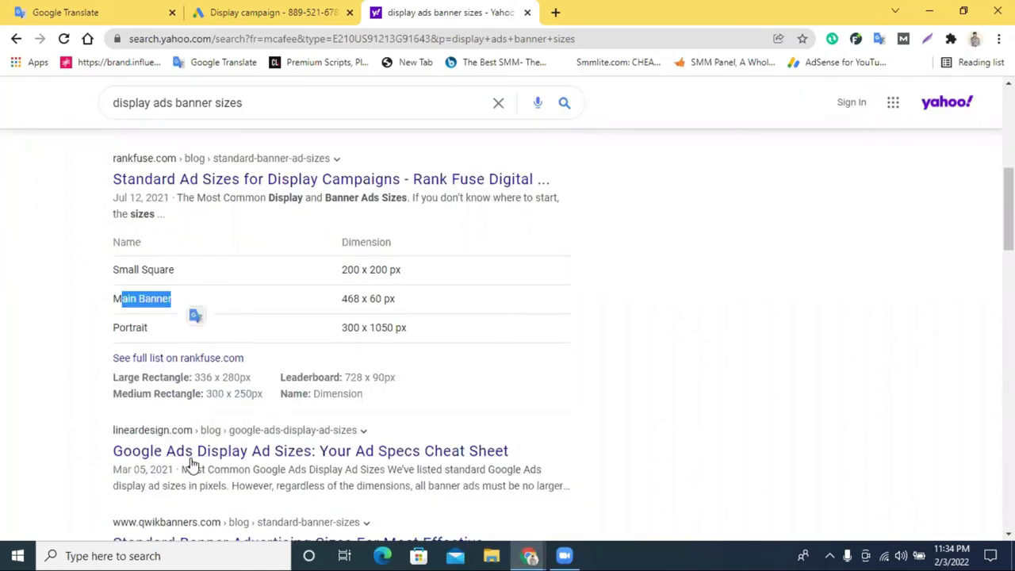
# Open the article "Google Ads Display Ad Sizes: Your Ad Specs Cheat Sheet" and examine its list of standard ad sizes
pyautogui.click(233, 451)
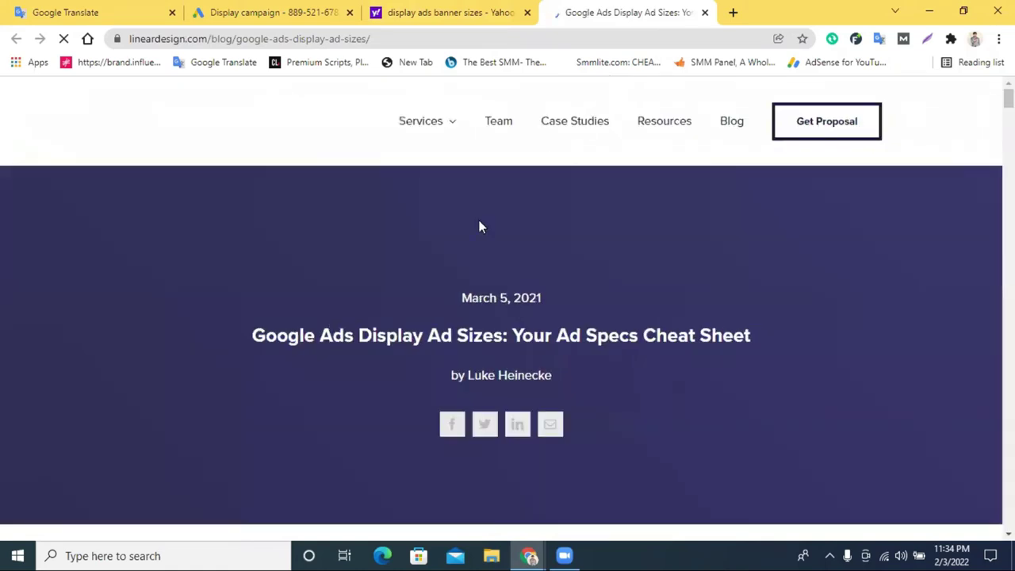
pyautogui.scroll(-10, 468, 230)
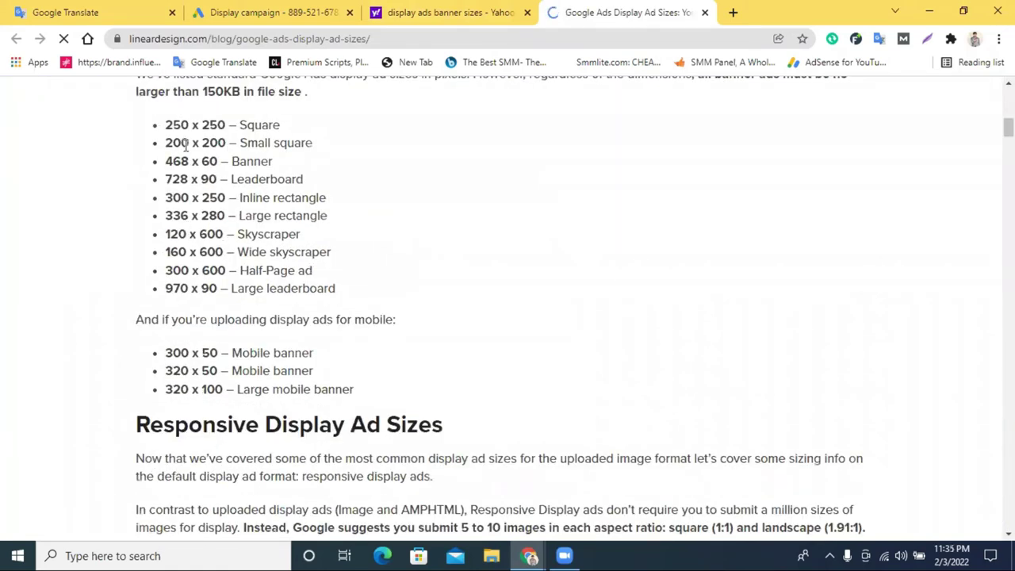
pyautogui.moveTo(173, 119); pyautogui.dragTo(184, 292)
pyautogui.click(746, 221)
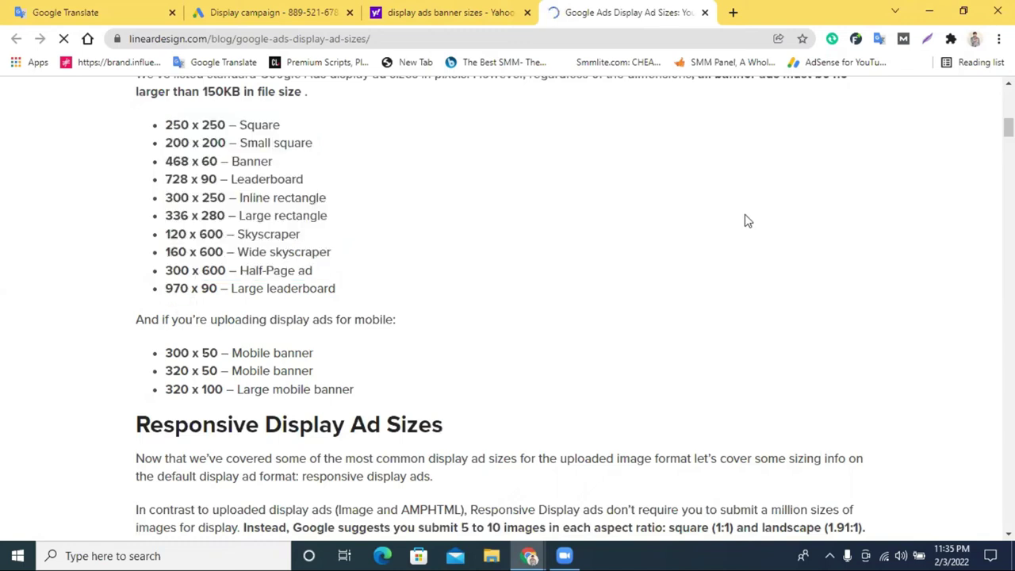
# Open the Canva home page in a new browser tab
pyautogui.click(733, 12)
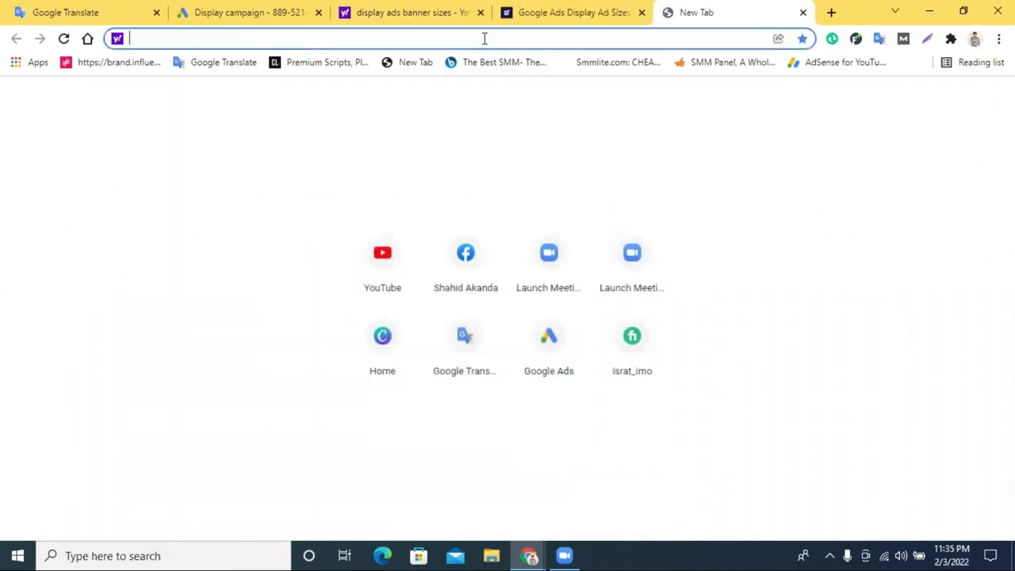
pyautogui.write('c')
pyautogui.click(365, 354)
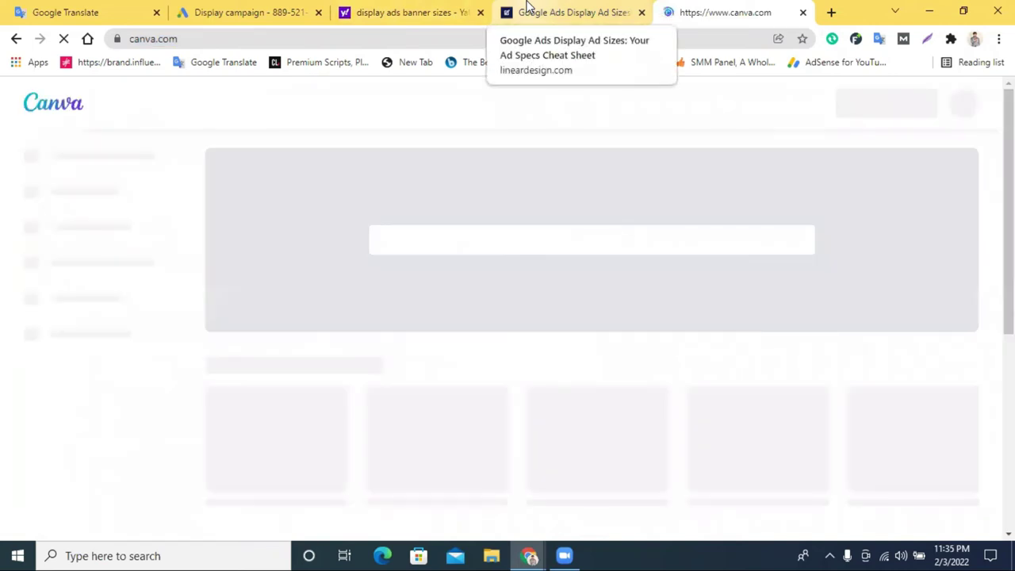
pyautogui.click(530, 8)
pyautogui.click(718, 12)
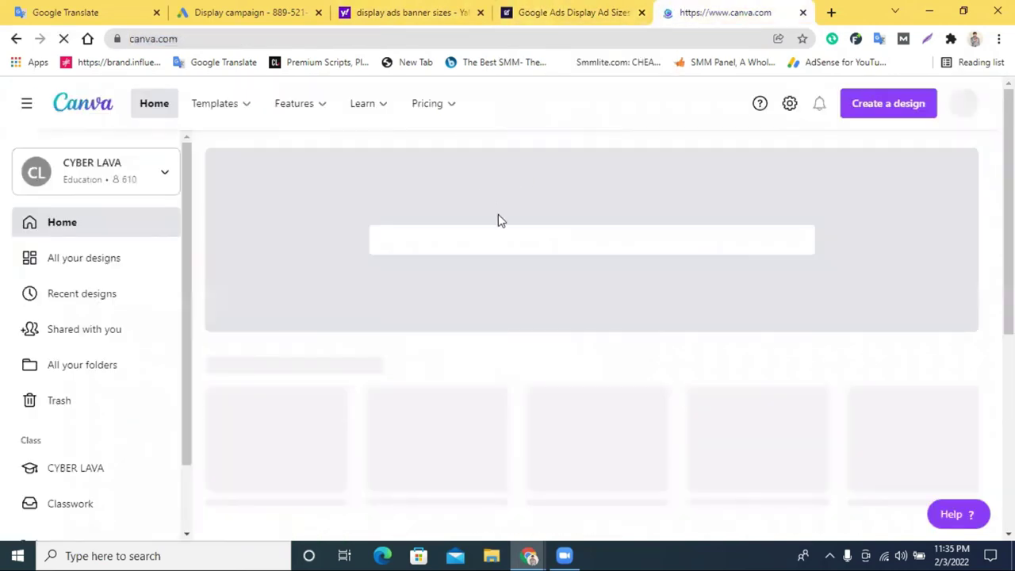
# Look up "google display" among Canva's template suggestions
pyautogui.click(496, 229)
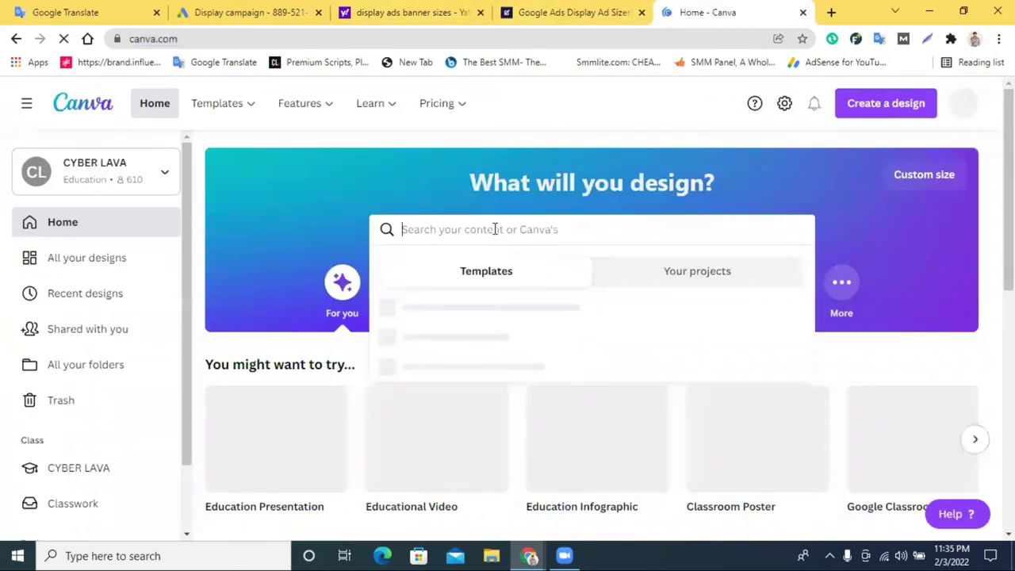
pyautogui.write('google d')
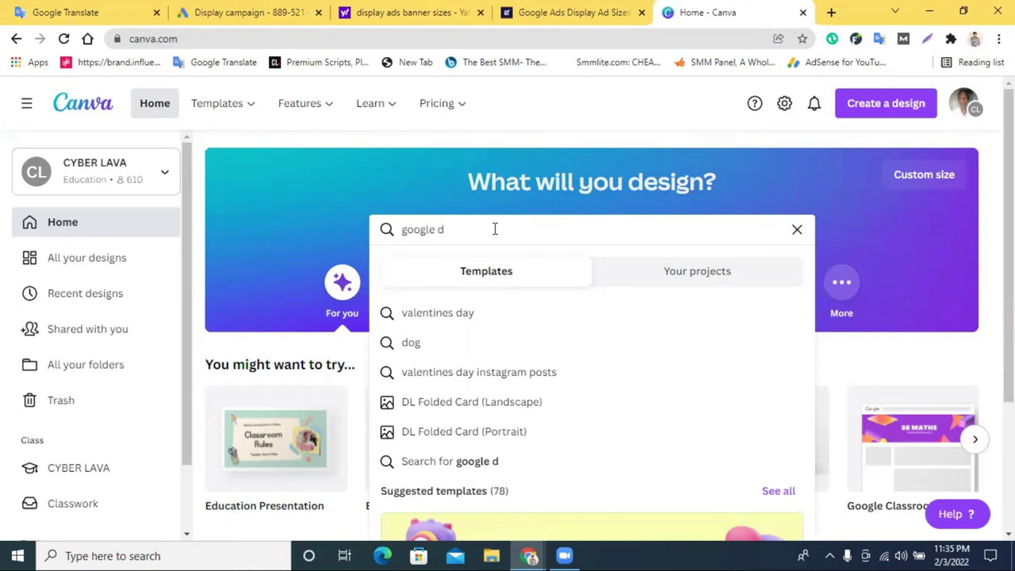
pyautogui.write('e')
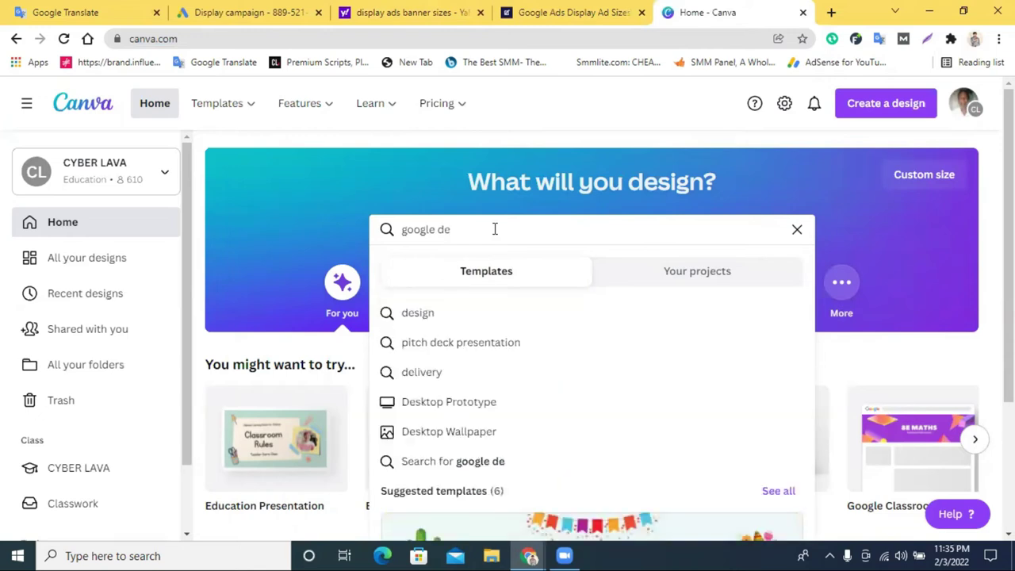
pyautogui.press('BackSpace')
pyautogui.write('i')
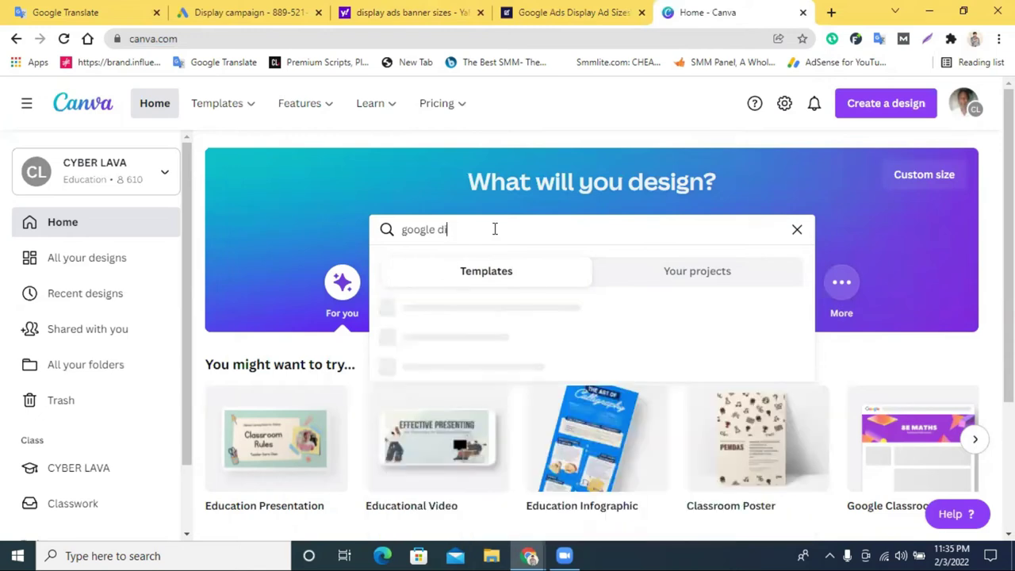
pyautogui.write('s')
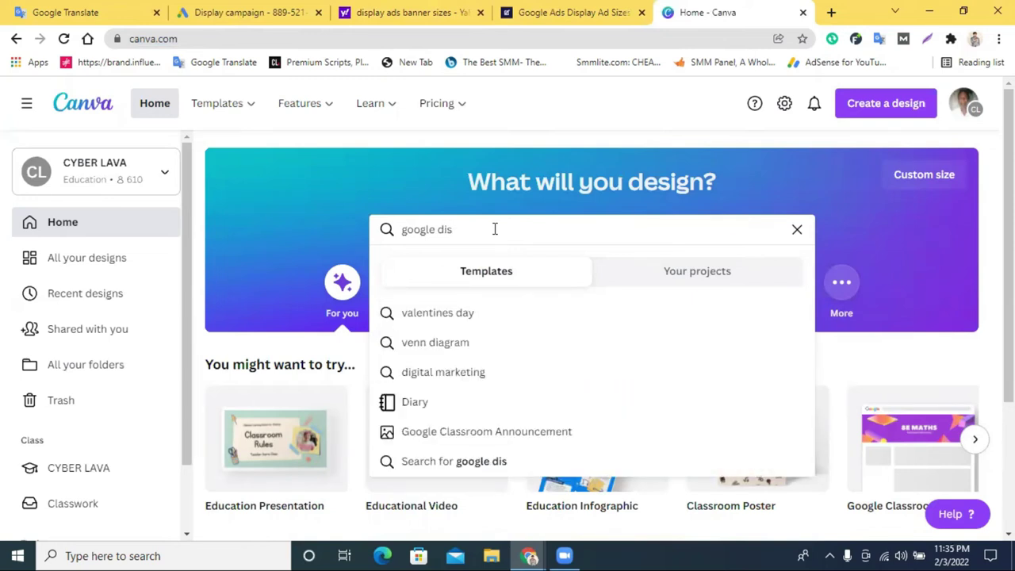
pyautogui.write('play')
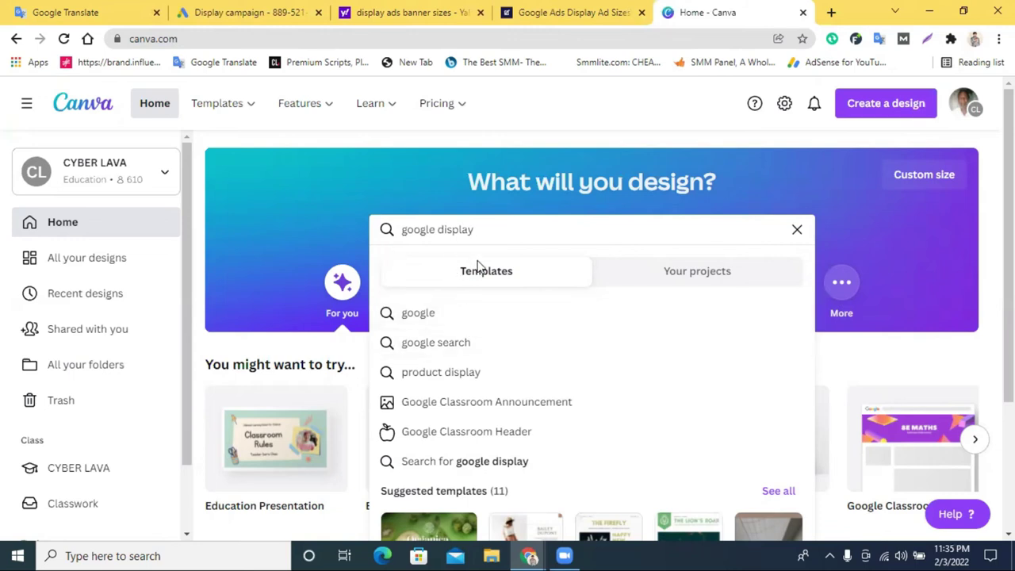
# Check the mobile banner and square dimensions in the ad sizes article, then return to Canva
pyautogui.click(517, 10)
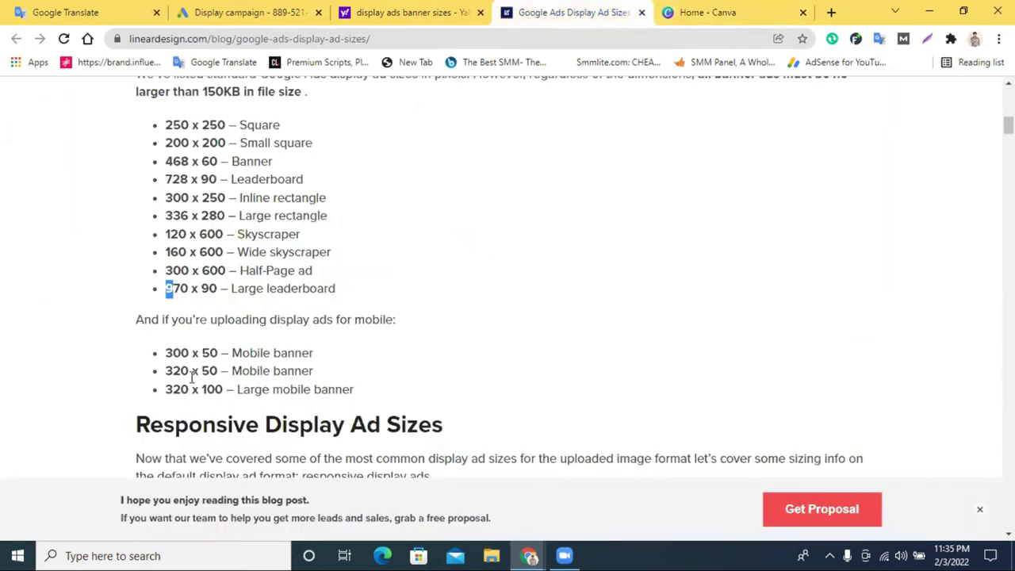
pyautogui.moveTo(174, 354); pyautogui.dragTo(191, 354)
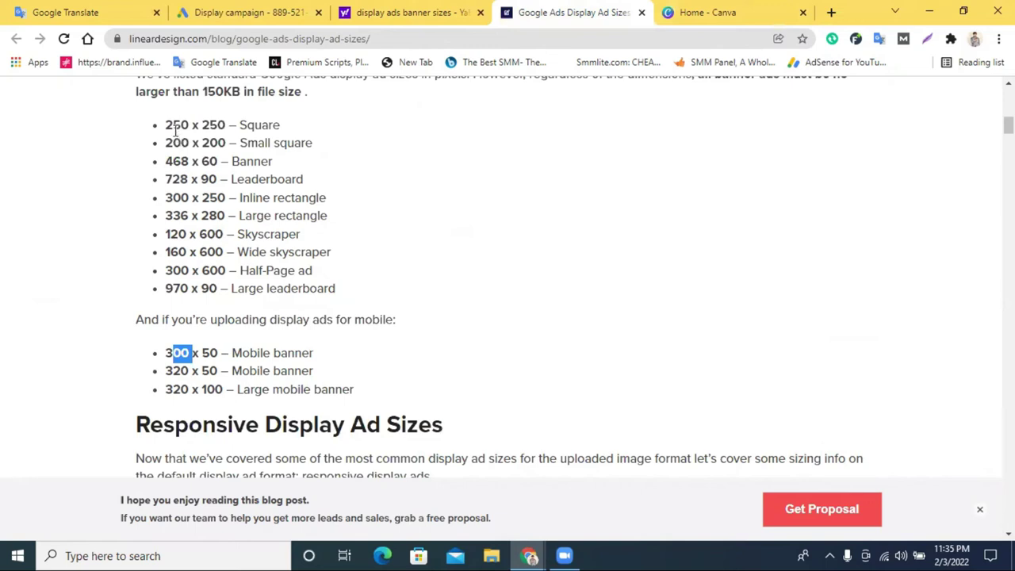
pyautogui.moveTo(174, 125); pyautogui.dragTo(225, 127)
pyautogui.click(684, 7)
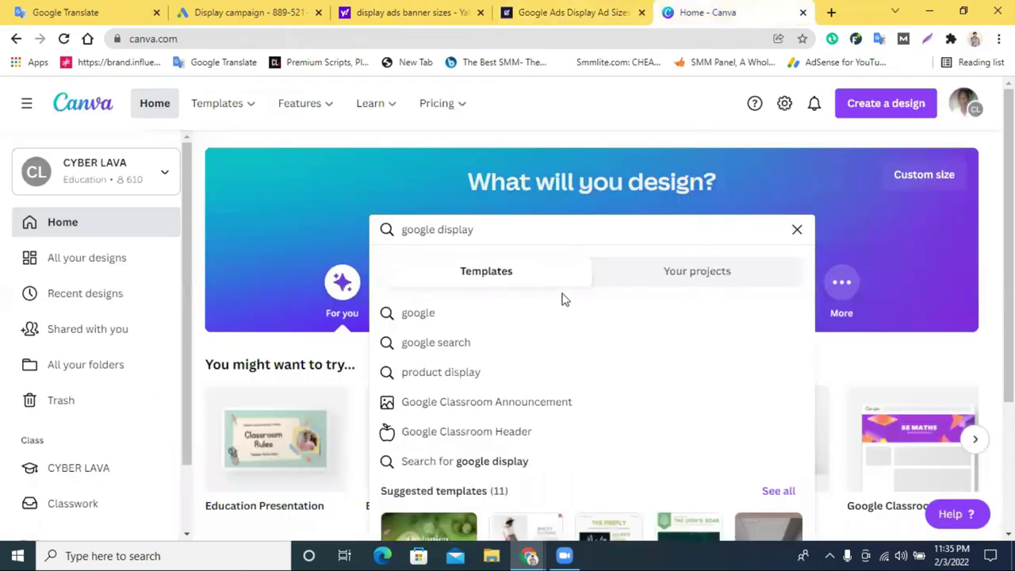
# Create a new custom-size Canva design of 250 × 250 px and close the Canva home tab
pyautogui.click(847, 103)
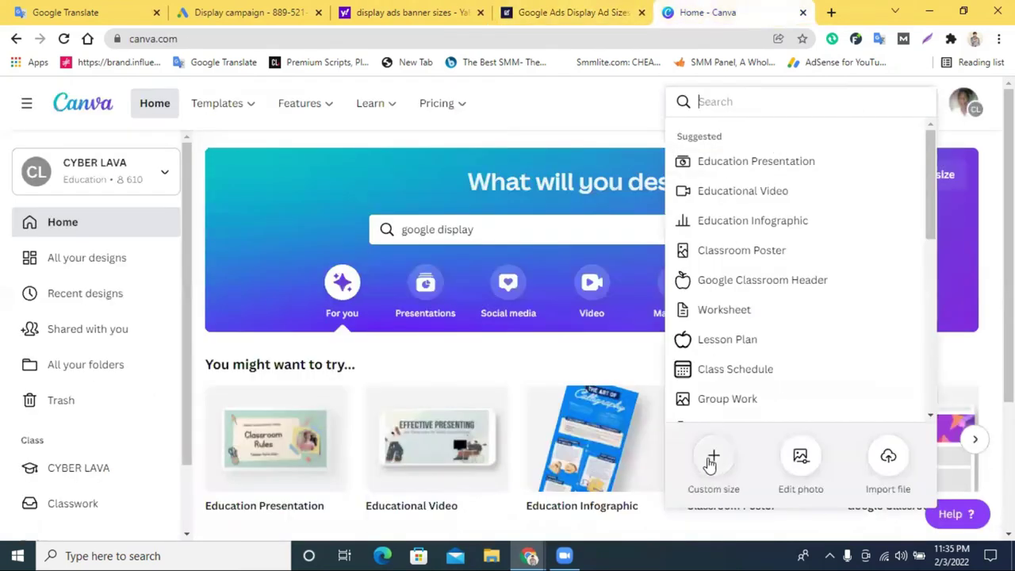
pyautogui.click(713, 457)
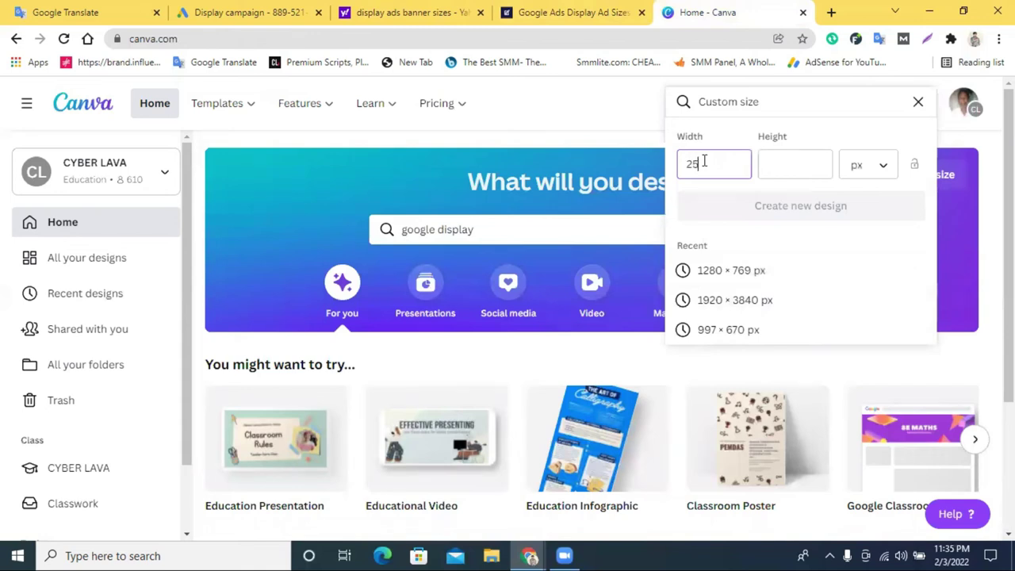
pyautogui.click(798, 165)
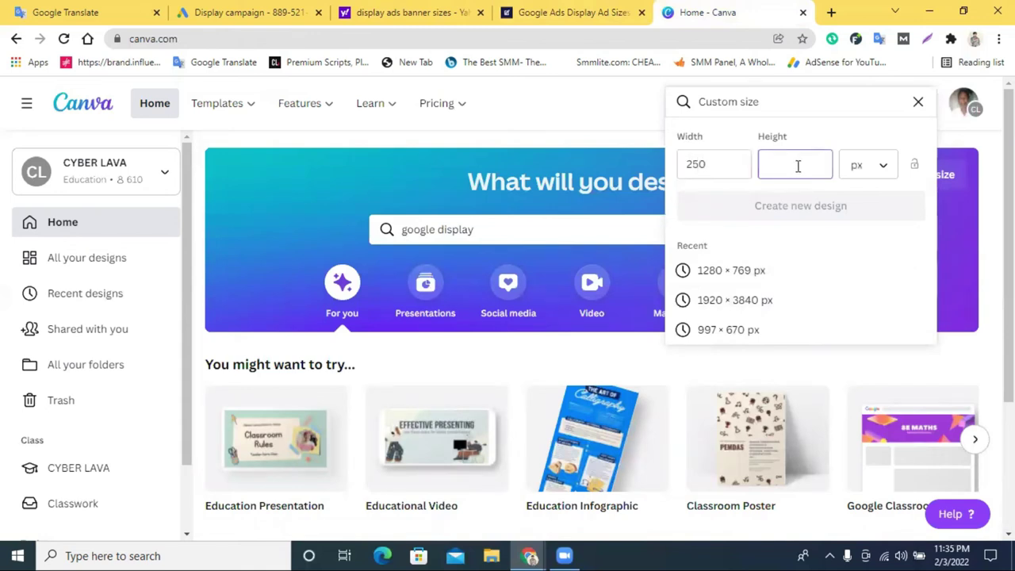
pyautogui.write('250')
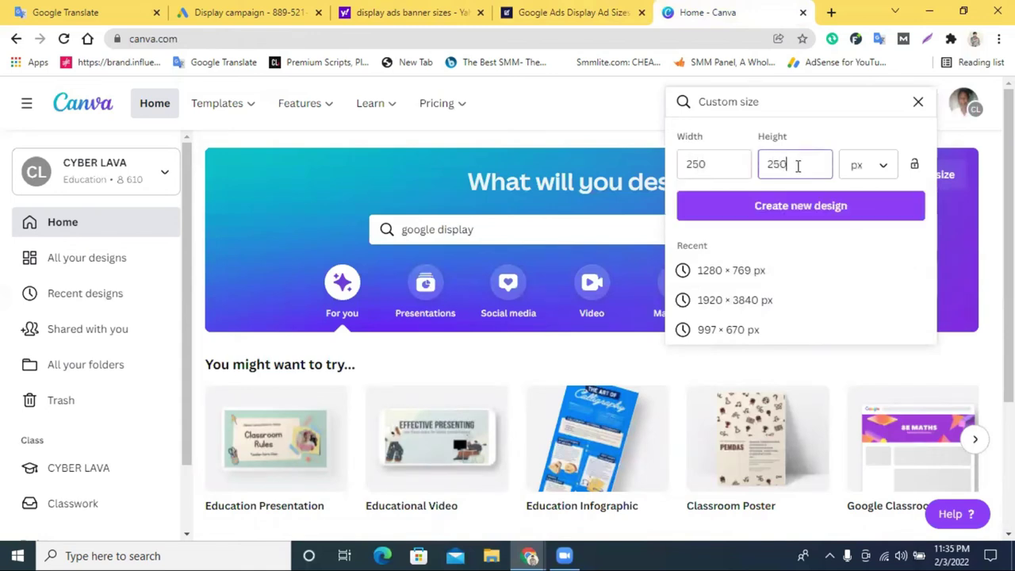
pyautogui.click(781, 216)
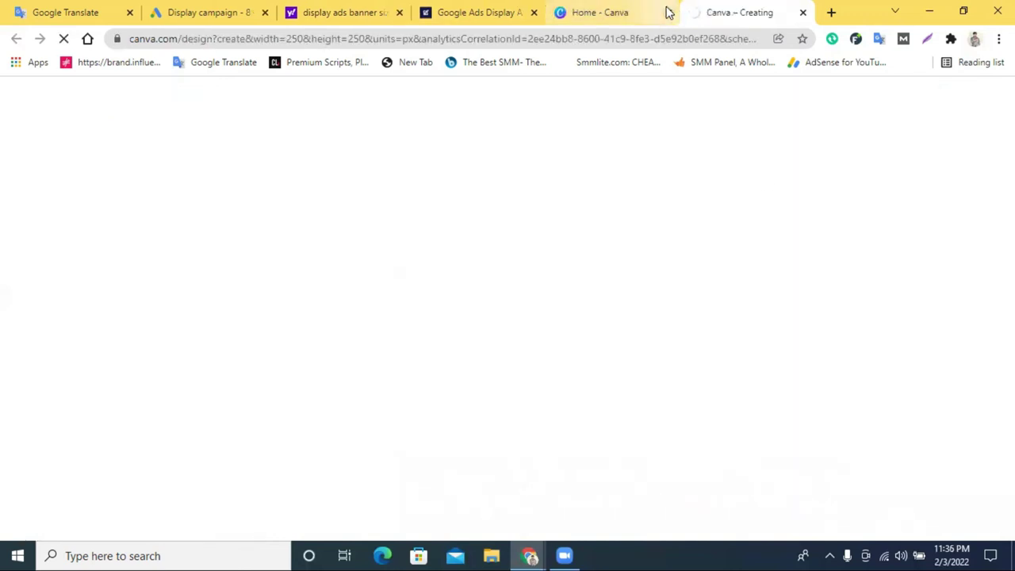
pyautogui.click(668, 12)
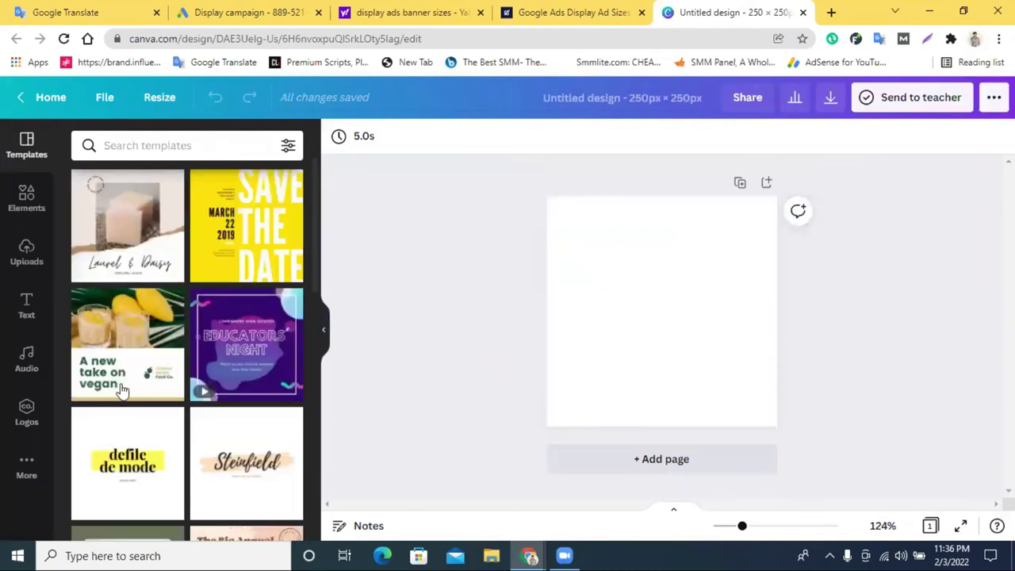
# Apply the "New Episodes weekly" podcast microphone template to the blank design and download it as a 250 × 250 px PNG
pyautogui.scroll(-5, 249, 363)
pyautogui.scroll(-4, 251, 361)
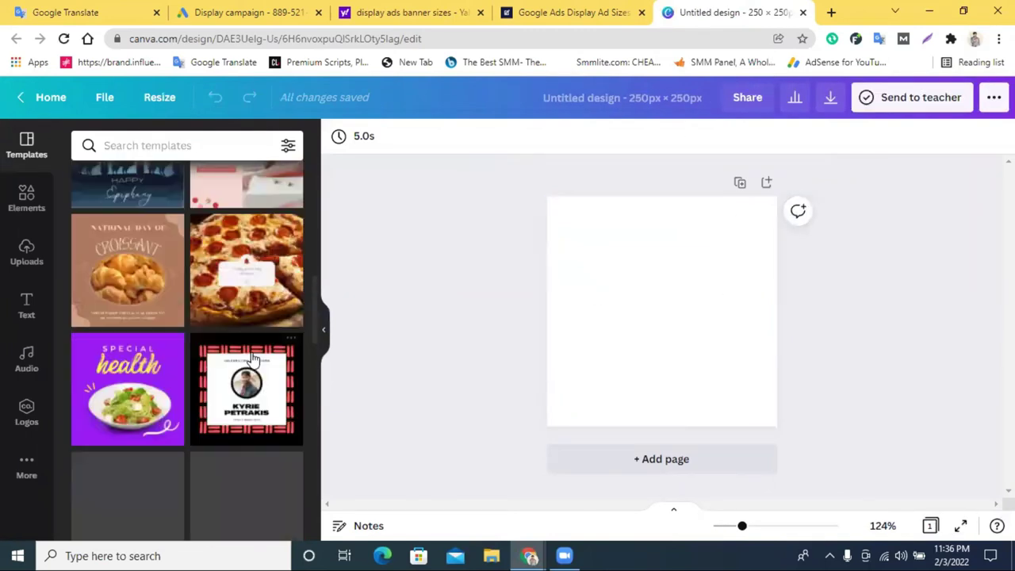
pyautogui.scroll(-2, 213, 333)
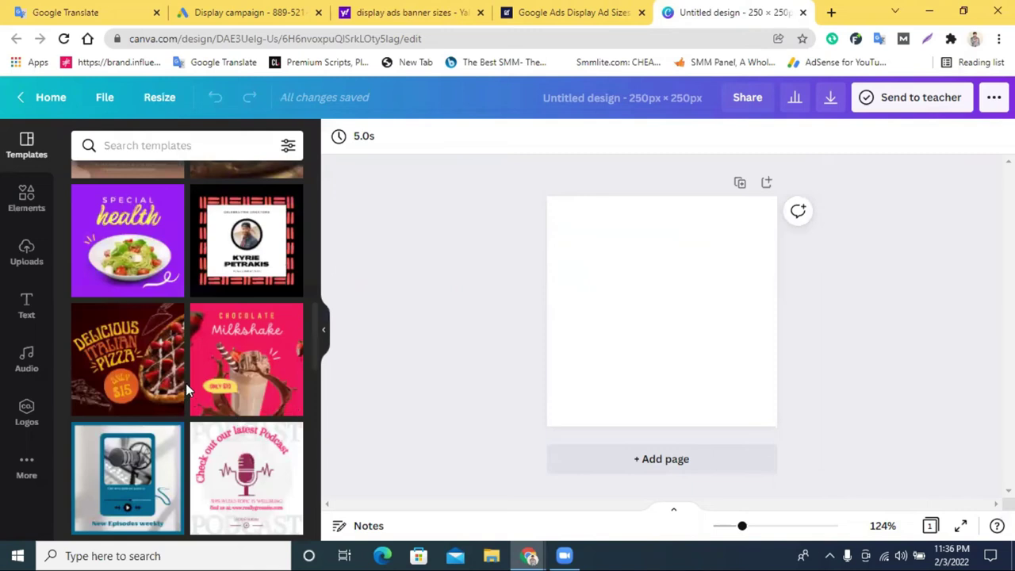
pyautogui.click(125, 450)
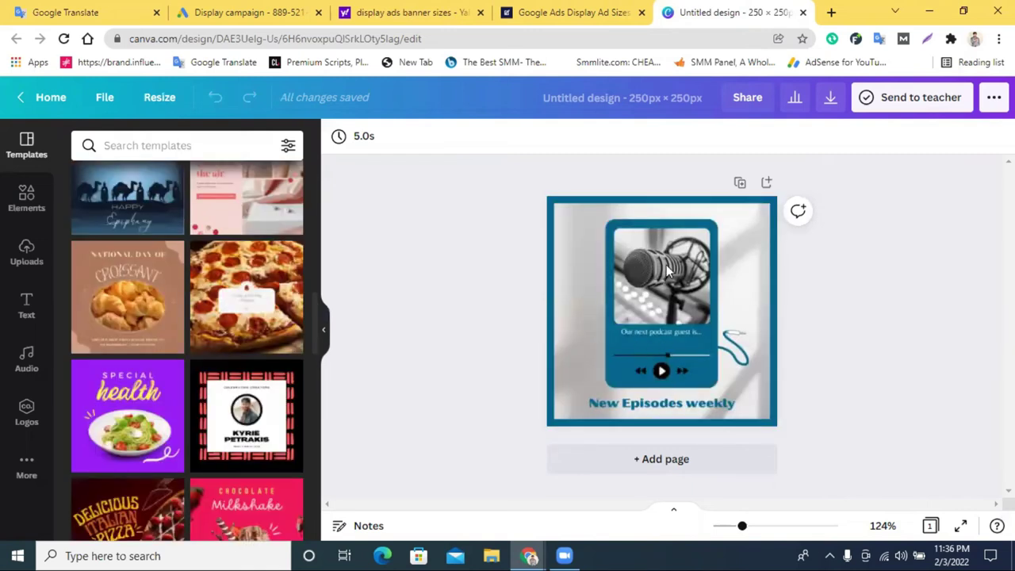
pyautogui.click(643, 338)
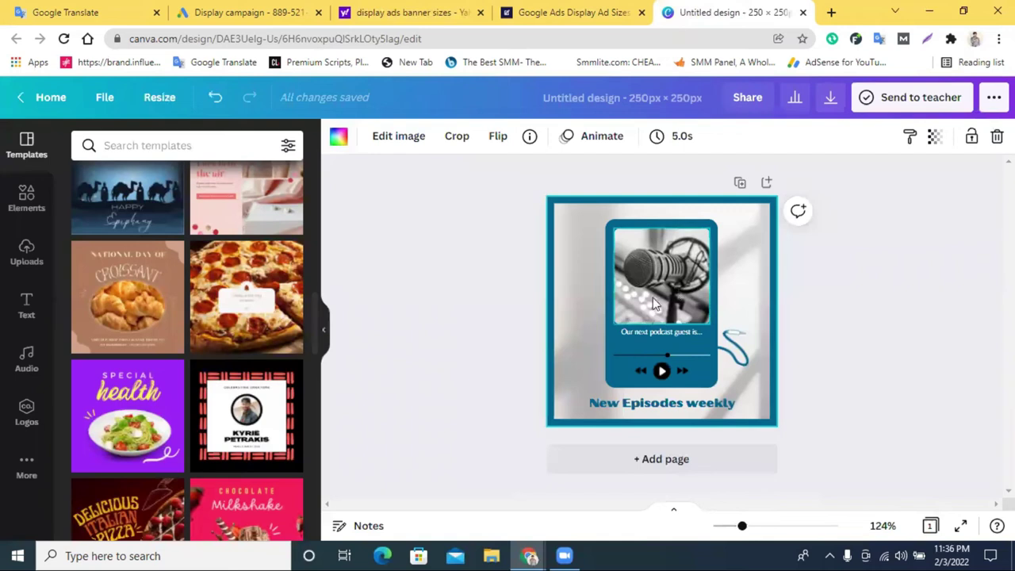
pyautogui.click(830, 99)
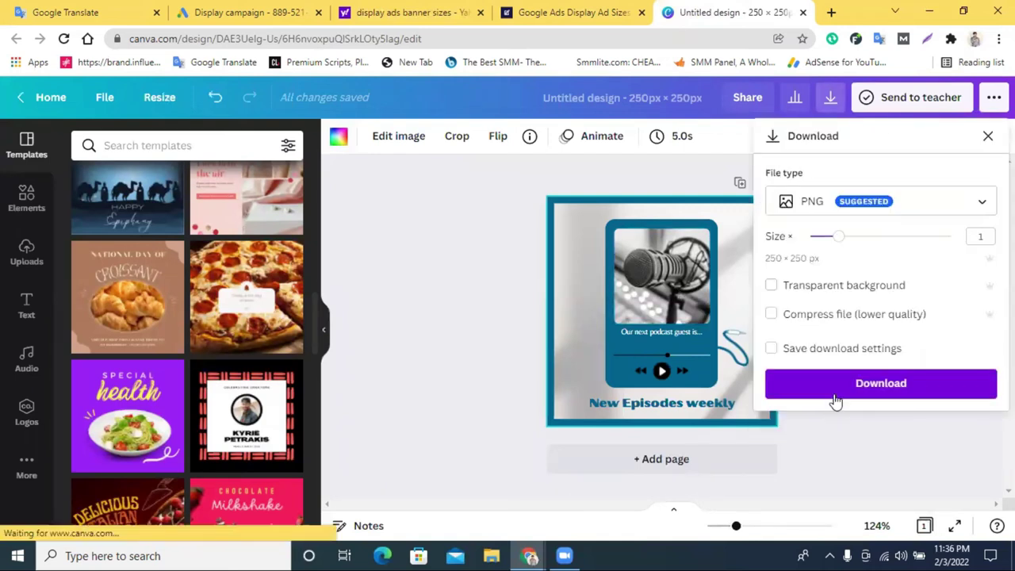
pyautogui.click(833, 388)
# Review the standard and mobile dimensions listed in the display ad sizes article, then return to the Canva design
pyautogui.click(530, 12)
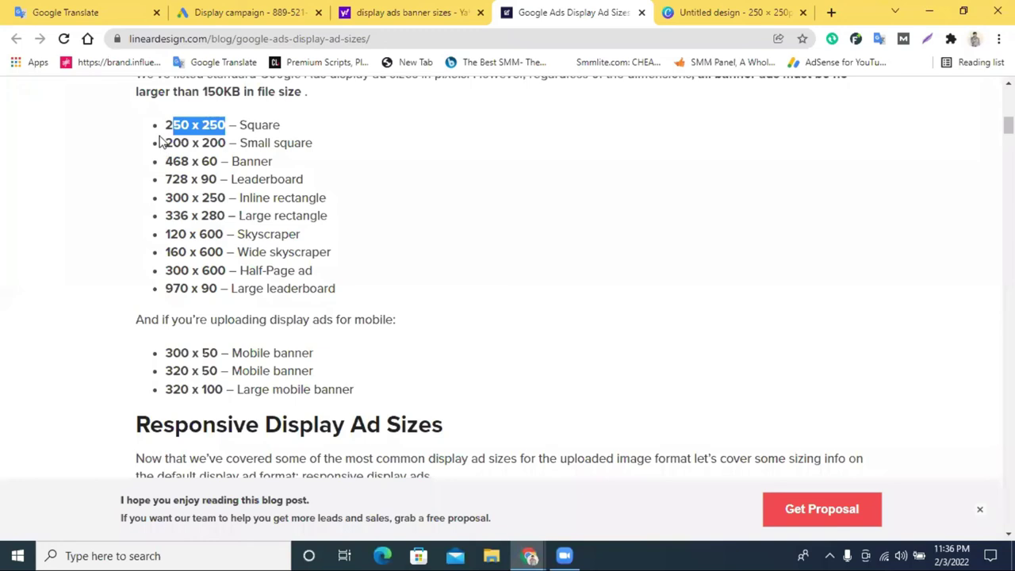
pyautogui.moveTo(158, 126); pyautogui.dragTo(234, 296)
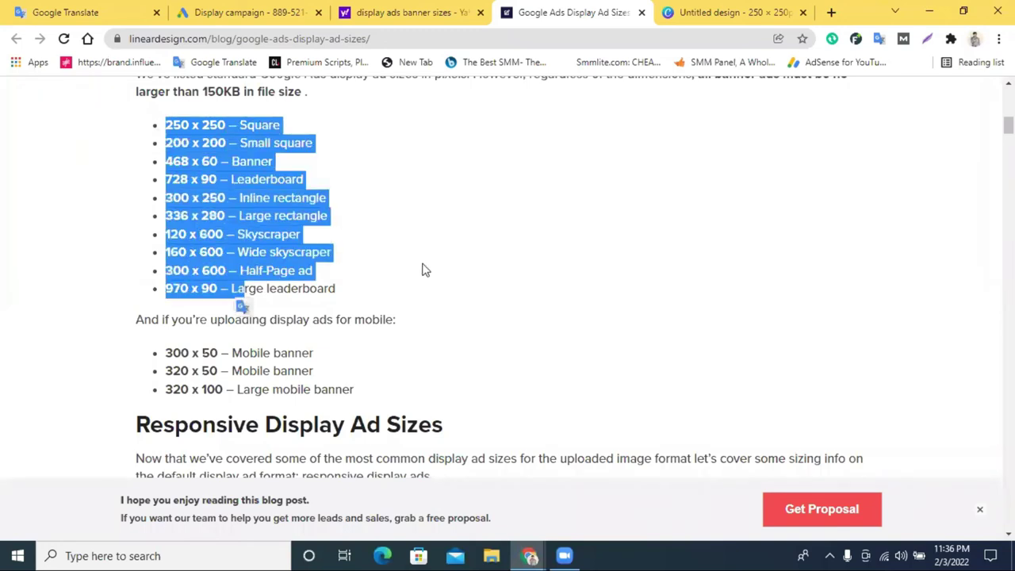
pyautogui.click(96, 154)
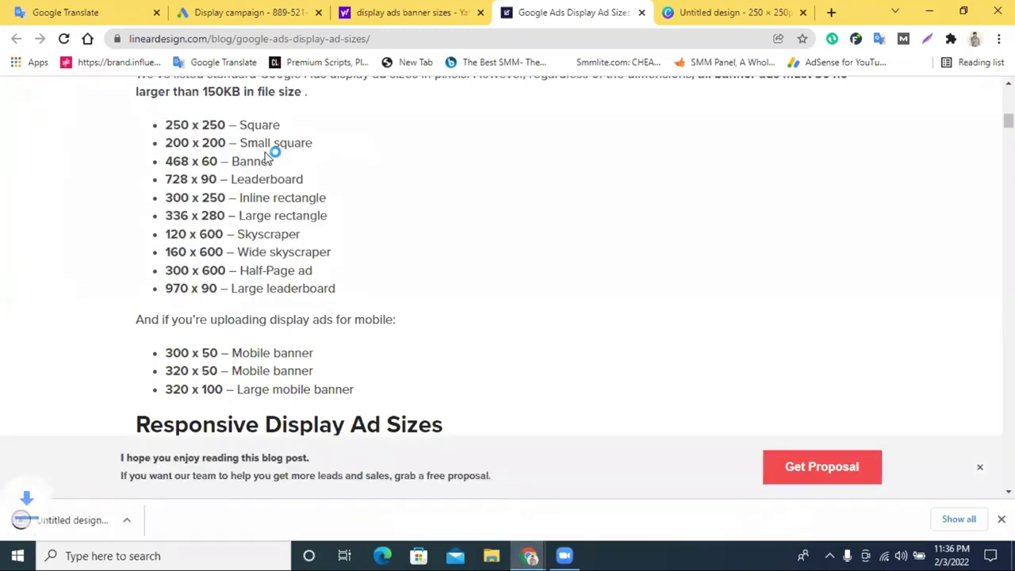
pyautogui.moveTo(165, 161); pyautogui.dragTo(217, 161)
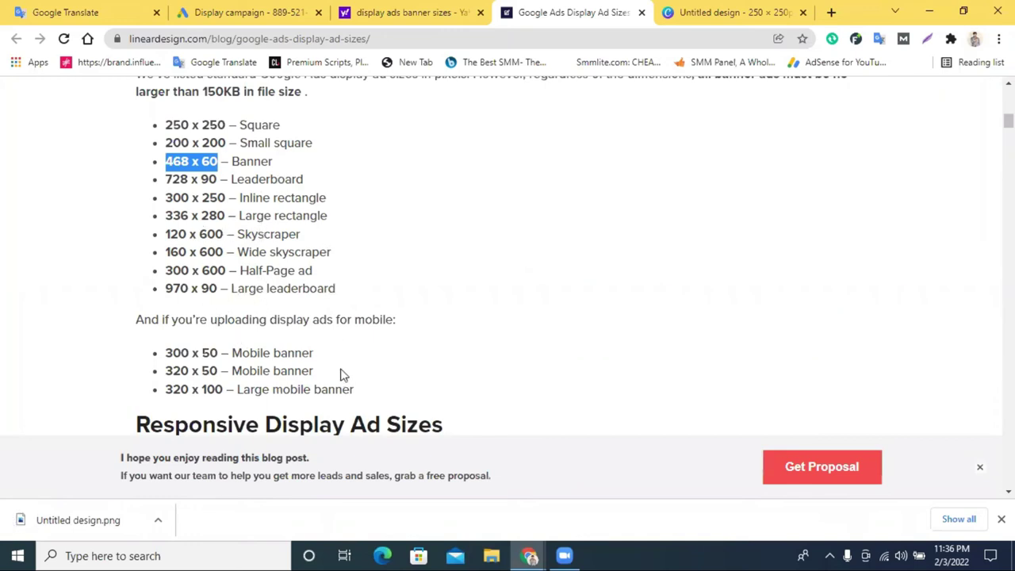
pyautogui.moveTo(355, 390); pyautogui.dragTo(155, 143)
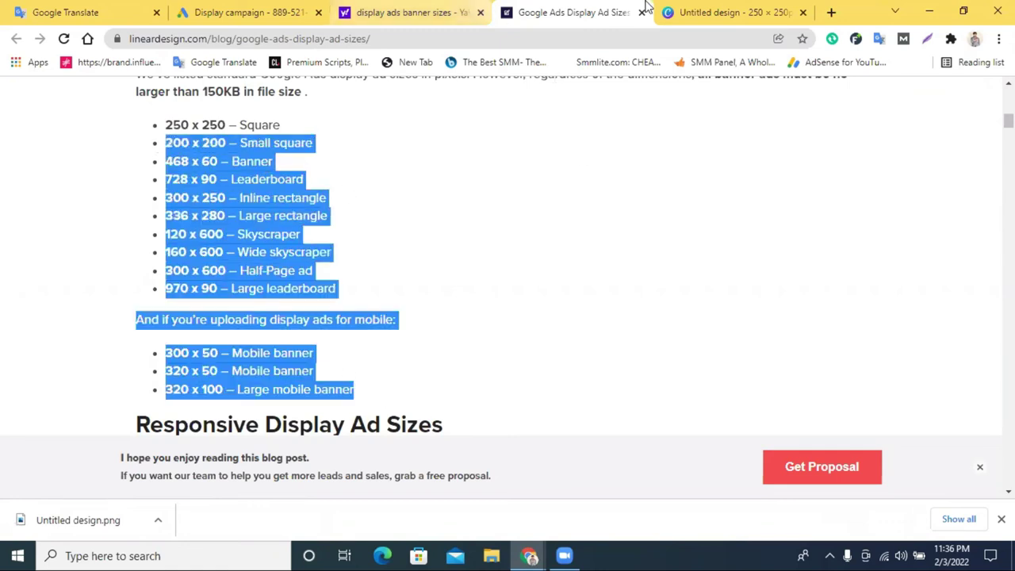
pyautogui.click(682, 13)
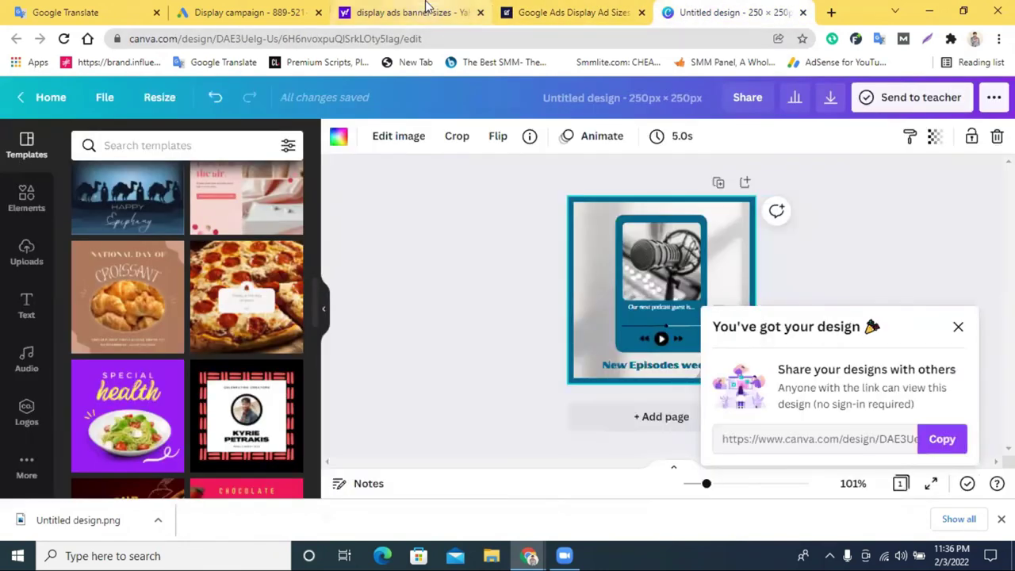
# In the Google Ads campaign, start a new uploaded display ad and upload Untitled design.png from the Downloads folder
pyautogui.click(281, 13)
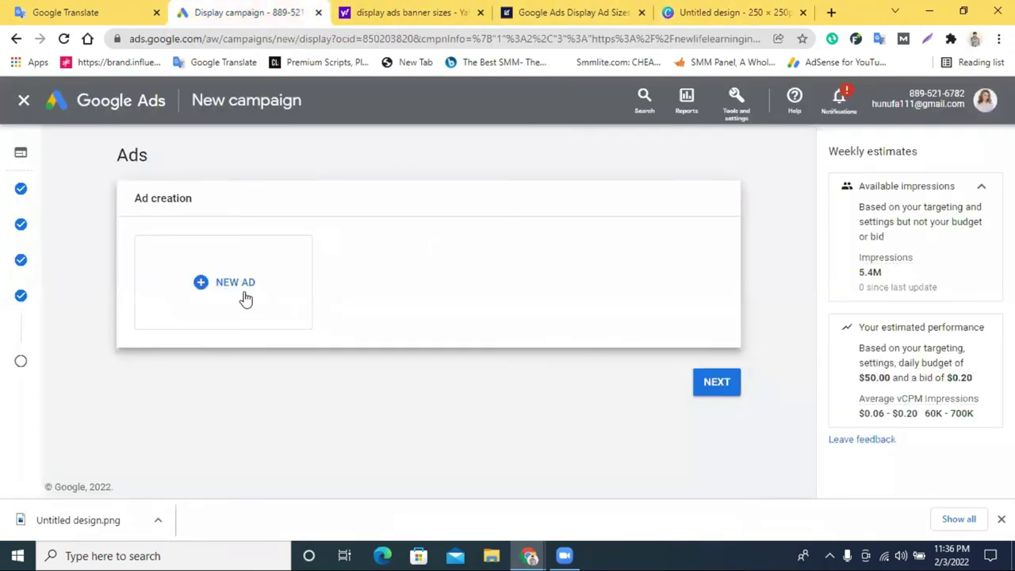
pyautogui.click(245, 298)
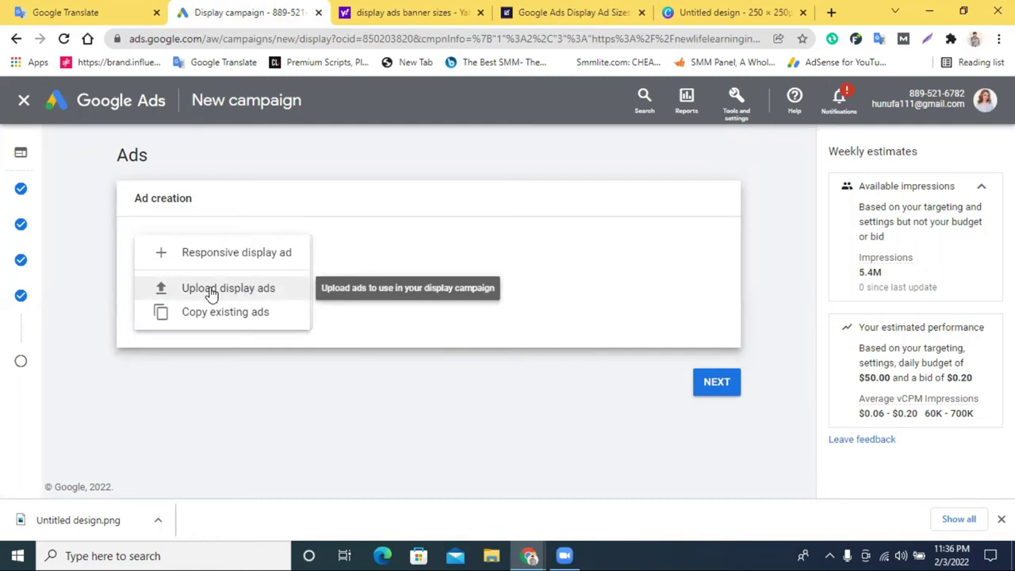
pyautogui.click(211, 292)
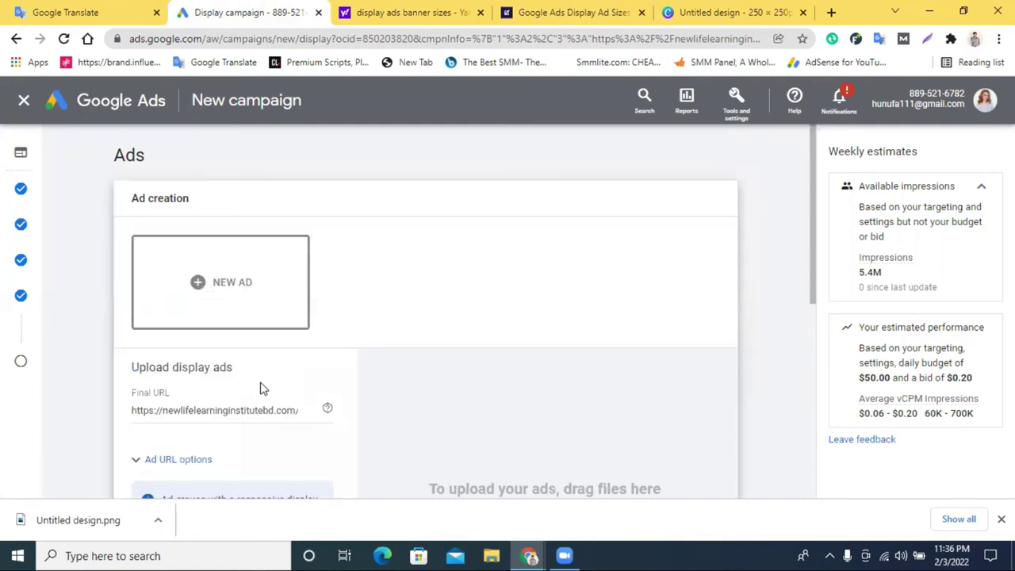
pyautogui.scroll(-2, 437, 357)
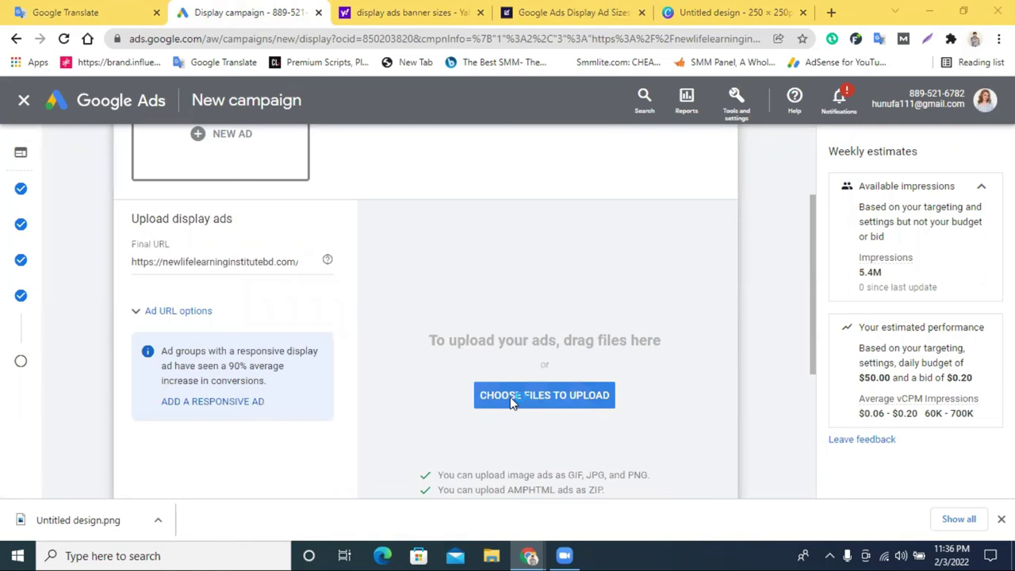
pyautogui.click(509, 395)
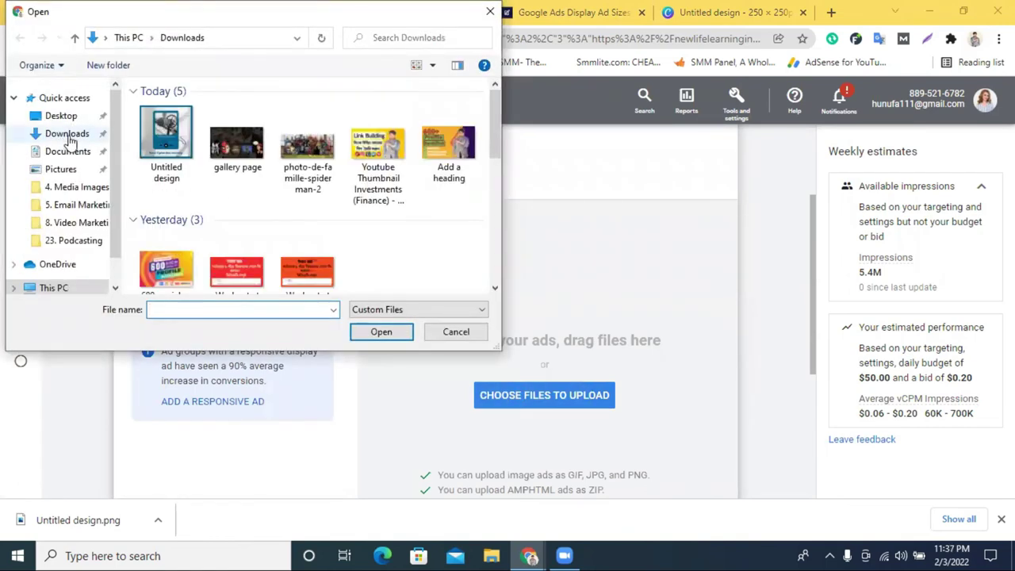
pyautogui.click(176, 141)
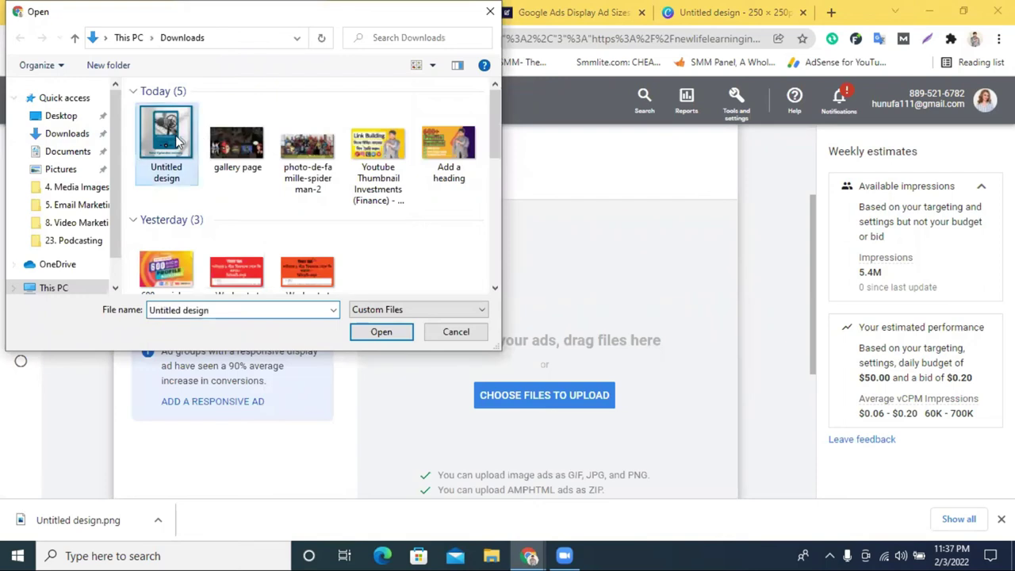
pyautogui.click(399, 334)
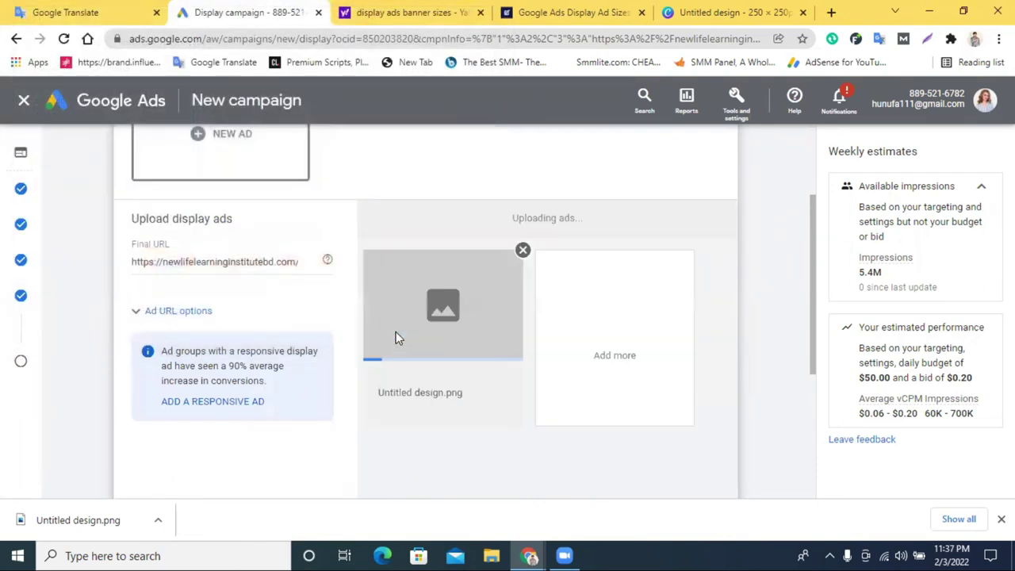
# Browse Yahoo image results for "display ads banner sizes" to examine the banner size charts and sample ad layouts
pyautogui.click(701, 10)
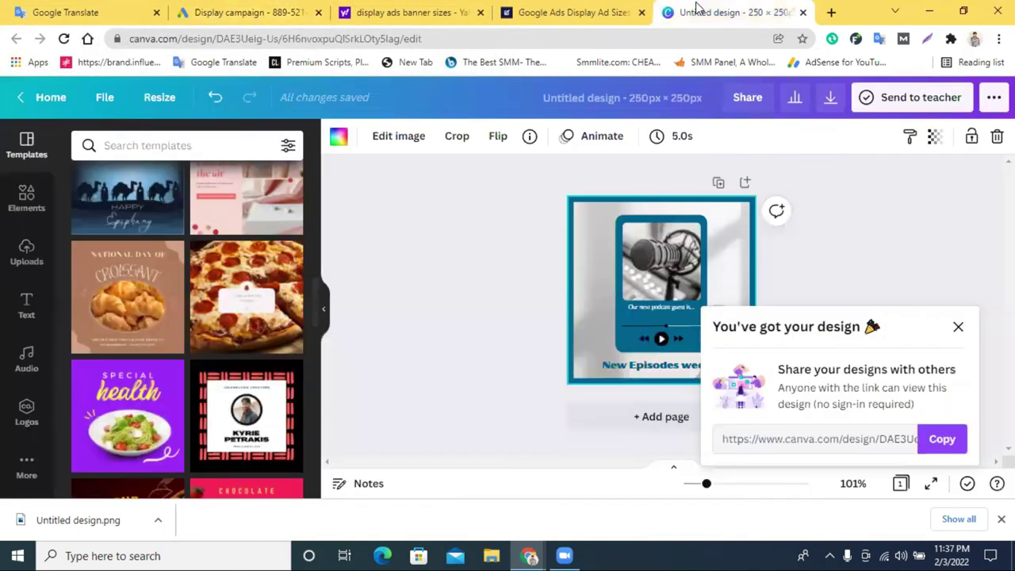
pyautogui.click(583, 11)
pyautogui.scroll(10, 476, 230)
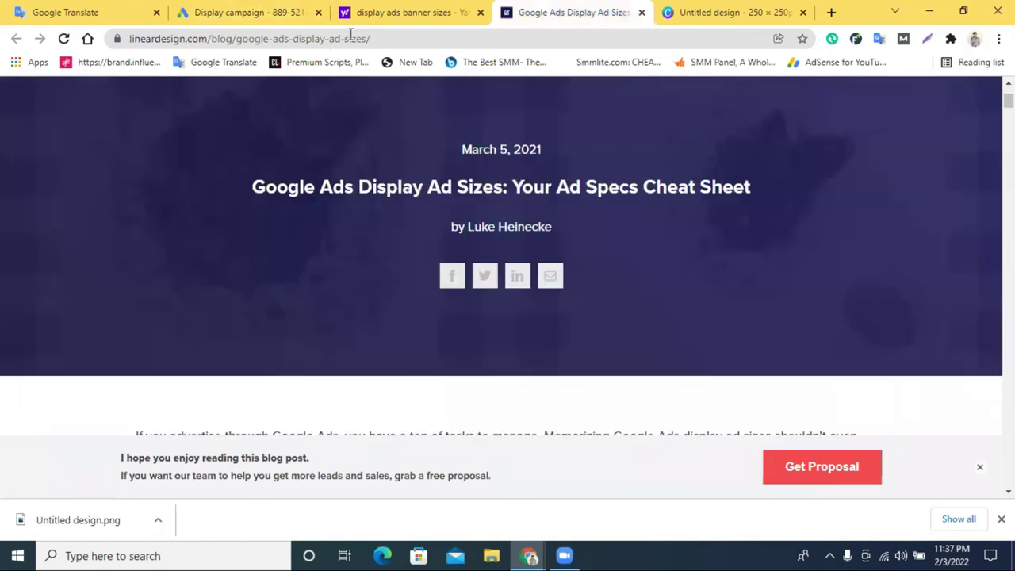
pyautogui.click(365, 15)
pyautogui.scroll(5, 333, 281)
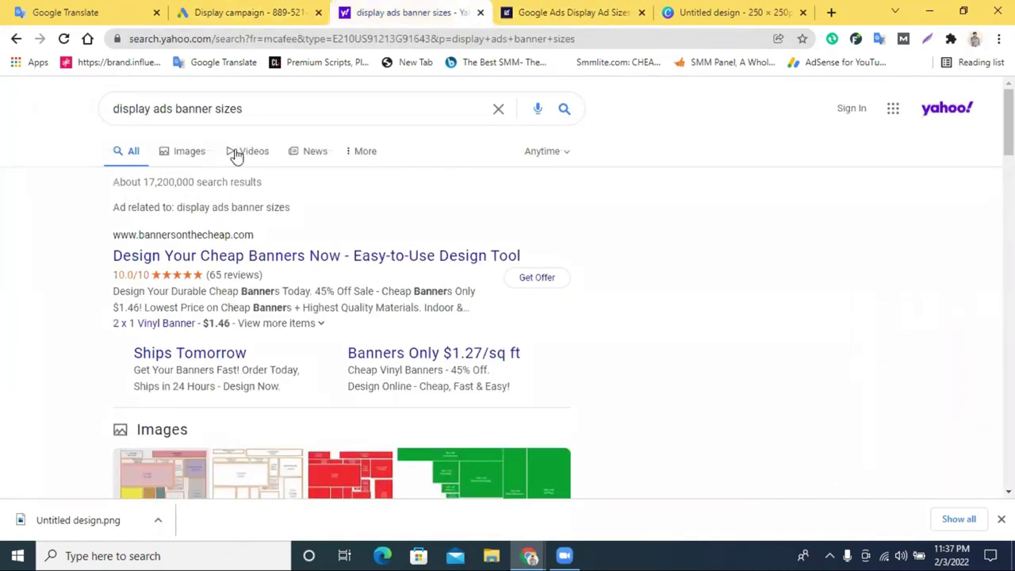
pyautogui.click(191, 151)
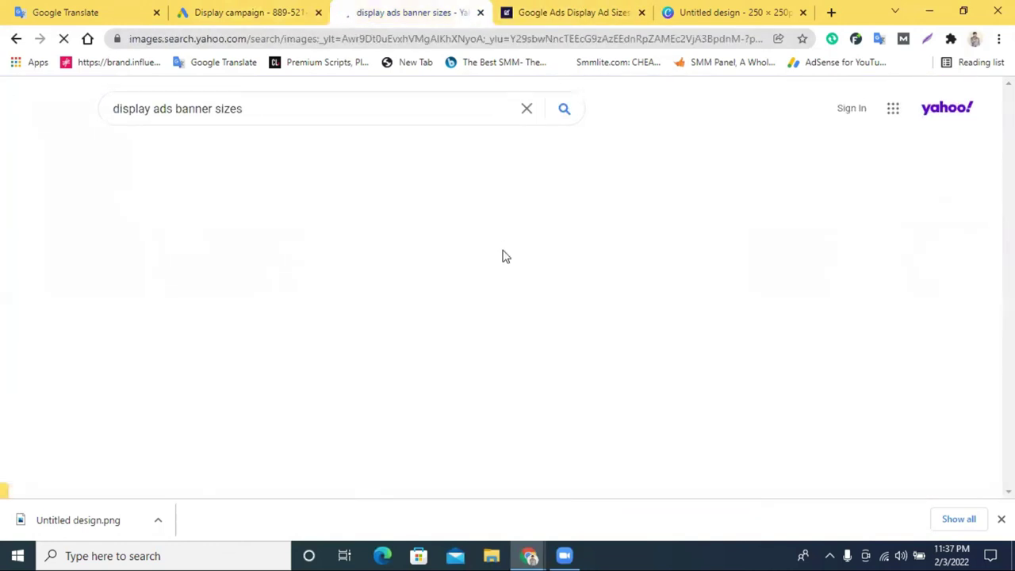
pyautogui.scroll(-2, 504, 259)
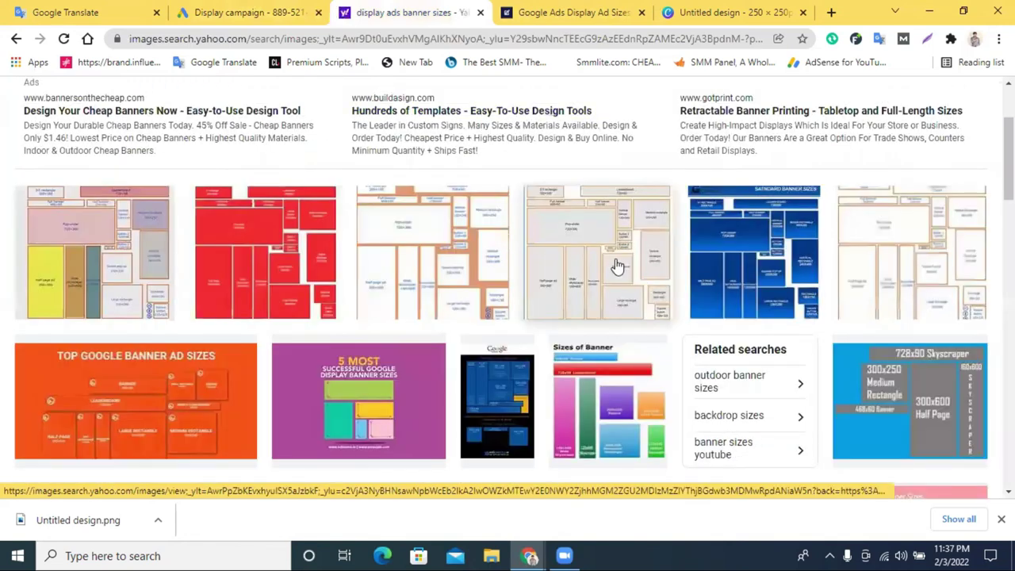
pyautogui.scroll(-1, 357, 270)
pyautogui.scroll(-1, 326, 271)
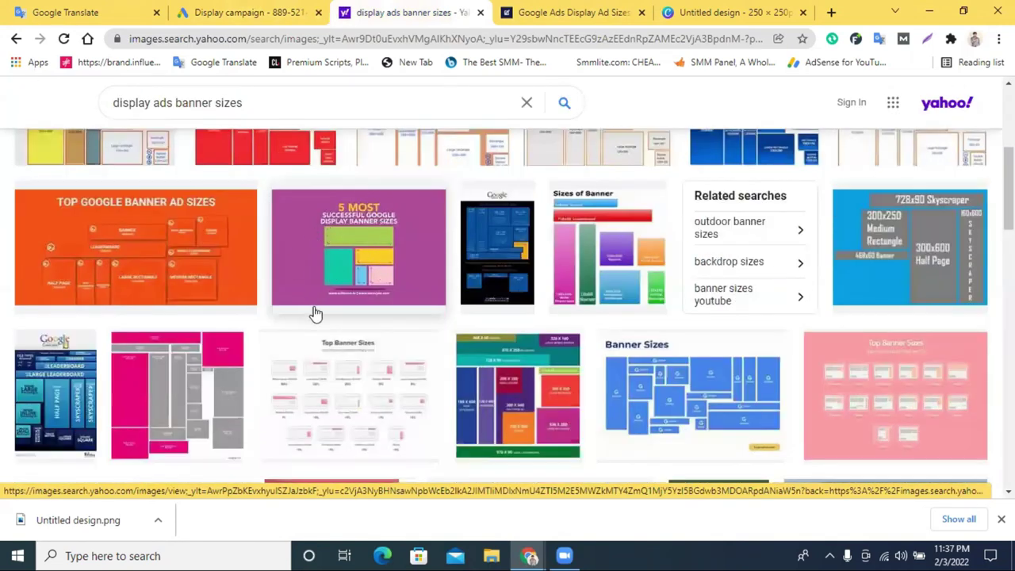
pyautogui.scroll(-3, 723, 300)
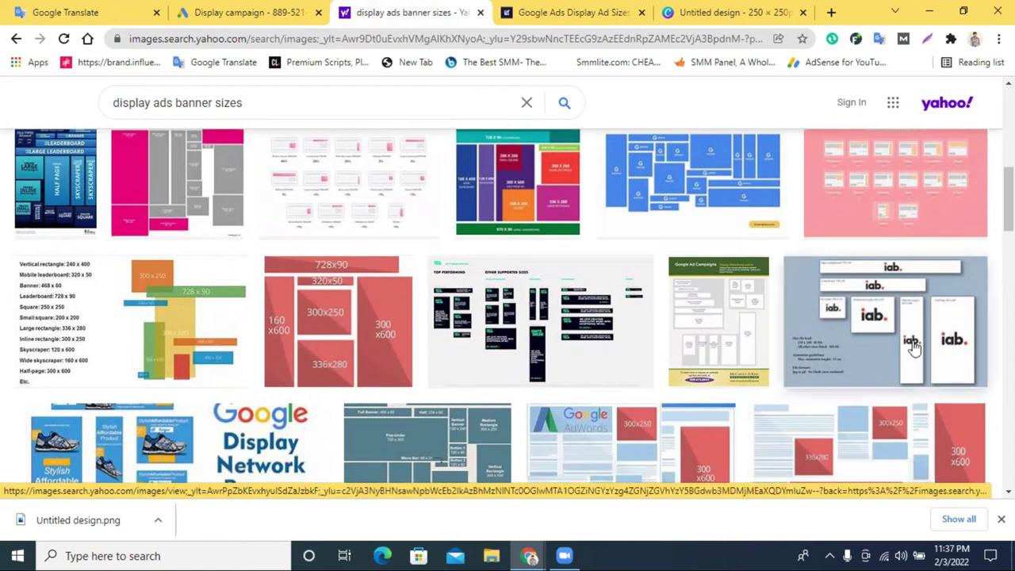
pyautogui.scroll(-3, 911, 346)
pyautogui.scroll(-6, 420, 325)
pyautogui.scroll(2, 444, 294)
pyautogui.scroll(-10, 718, 322)
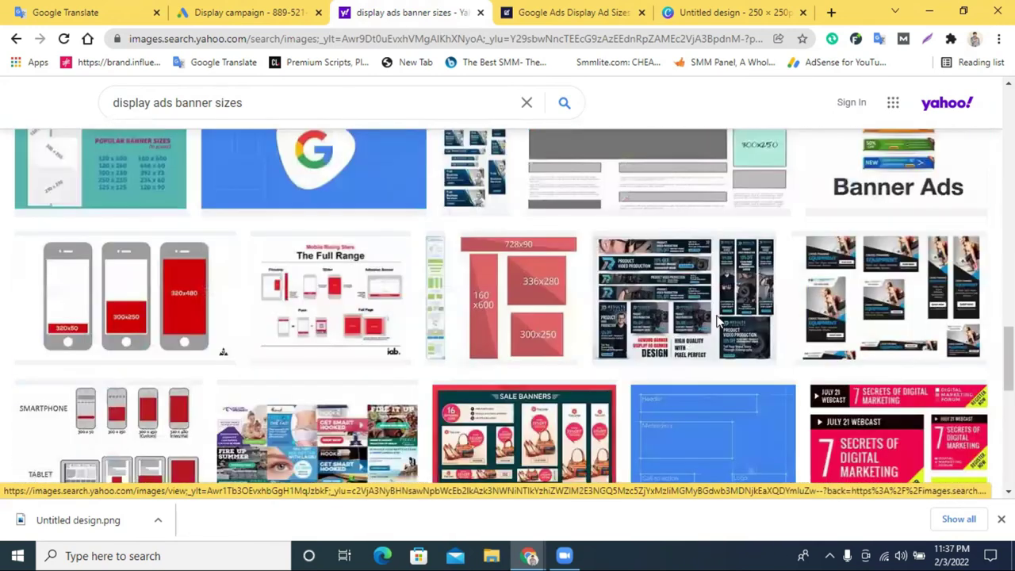
# Return to the Google Ads campaign and continue from ad creation to the campaign review with the uploaded image ad
pyautogui.click(298, 9)
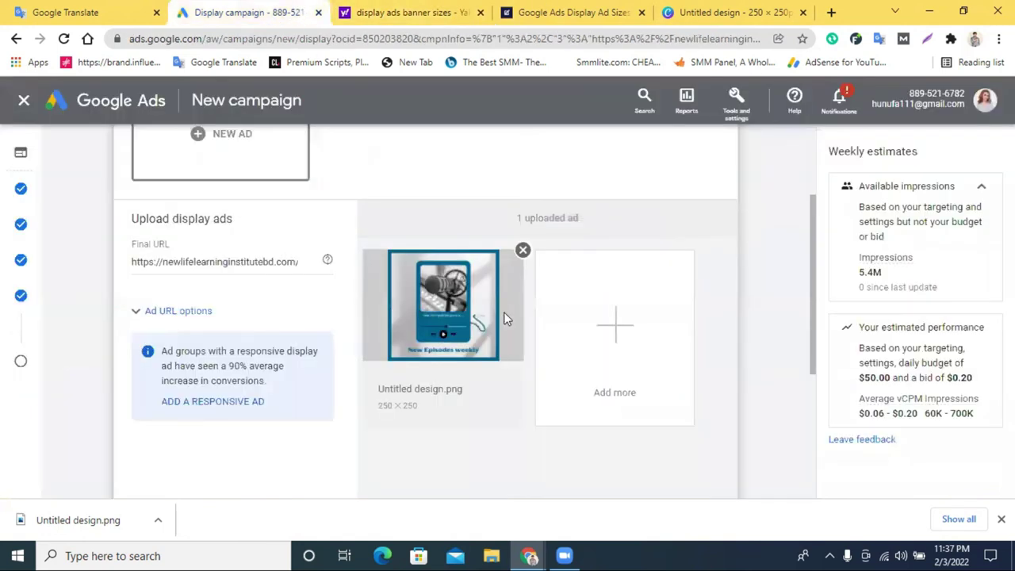
pyautogui.scroll(-3, 247, 264)
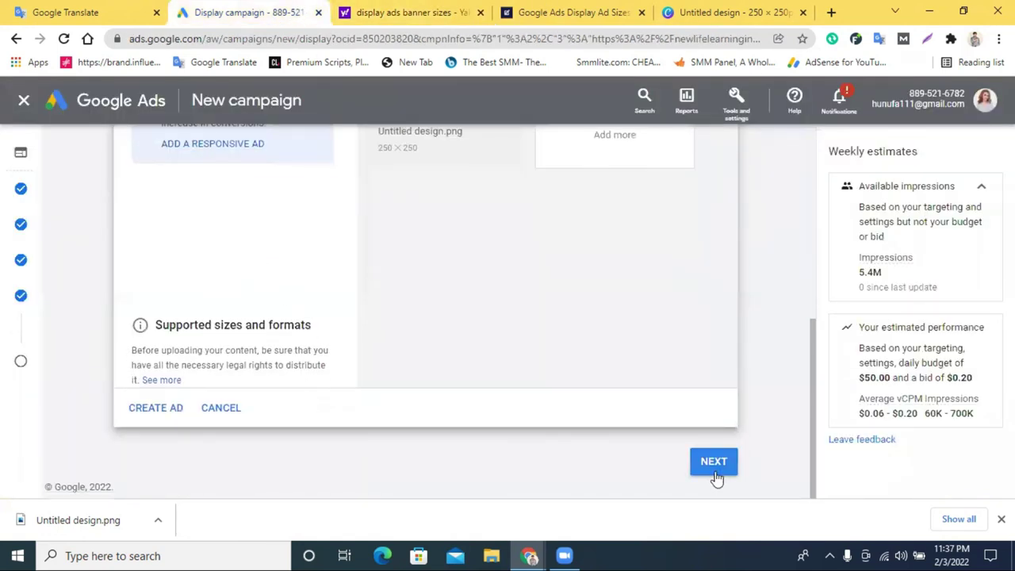
pyautogui.click(714, 464)
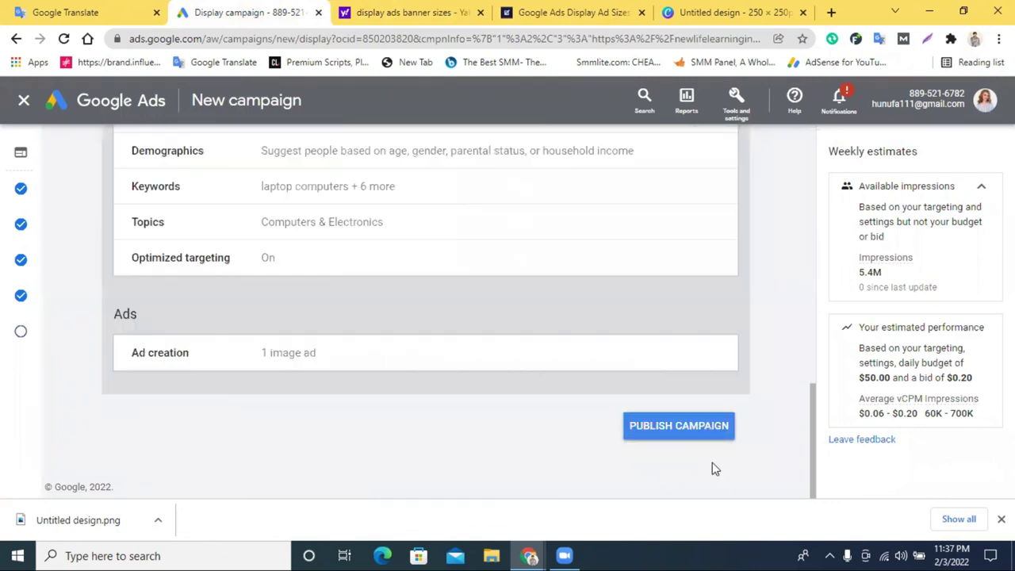
# Check the campaign review from the campaign name down to the ads, then publish the campaign
pyautogui.scroll(2, 555, 317)
pyautogui.scroll(5, 403, 302)
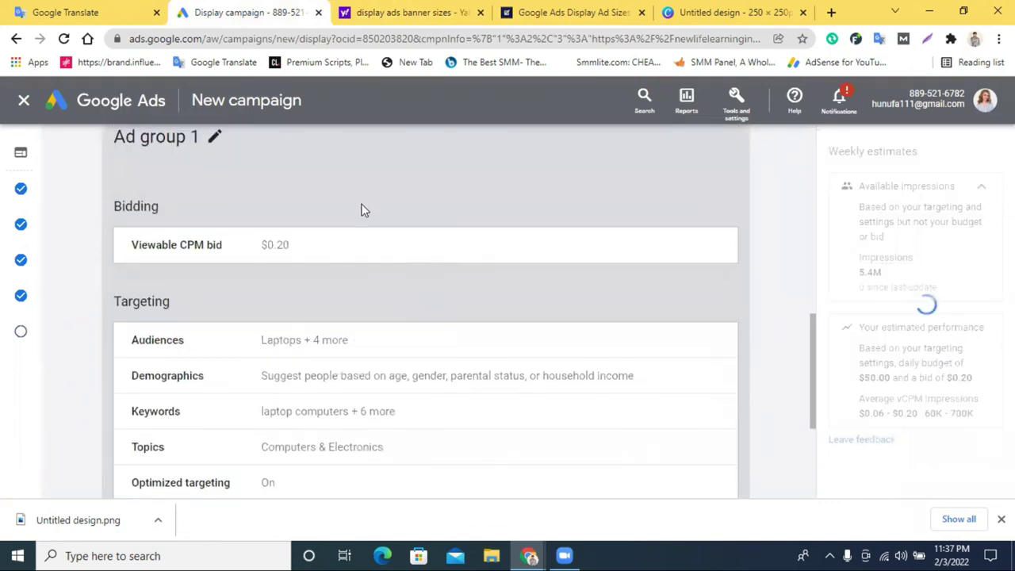
pyautogui.scroll(3, 218, 218)
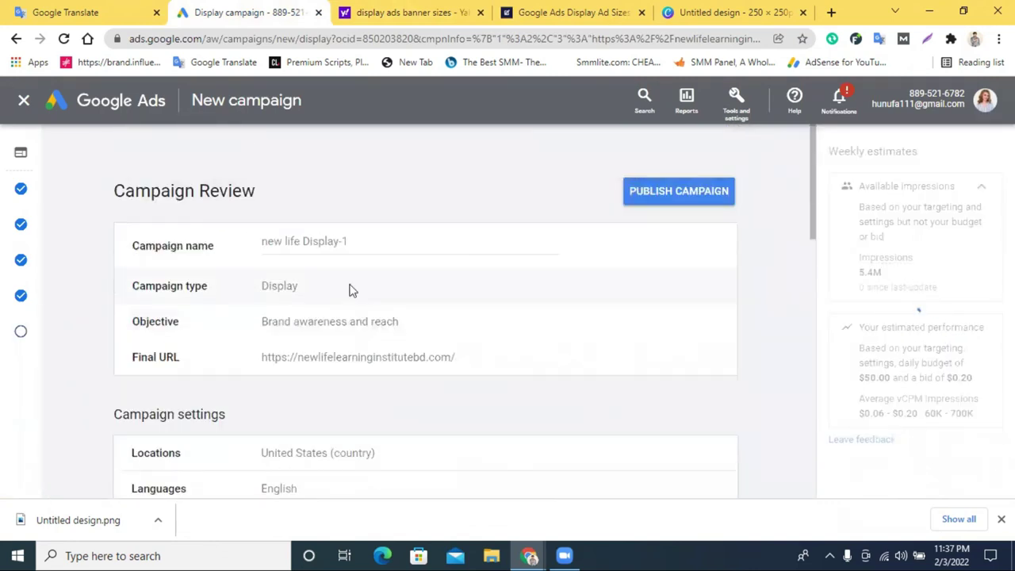
pyautogui.click(319, 238)
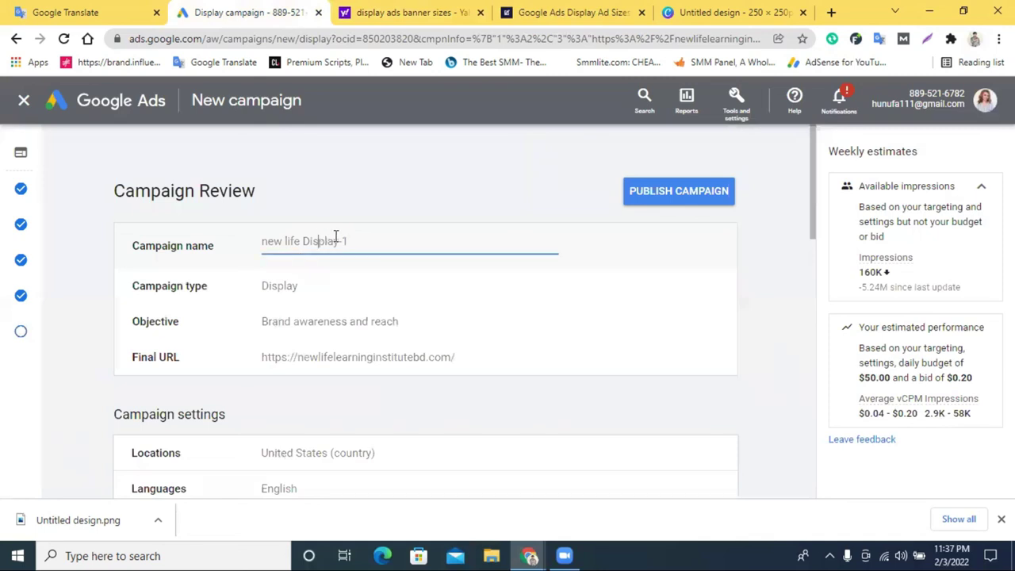
pyautogui.scroll(-10, 457, 272)
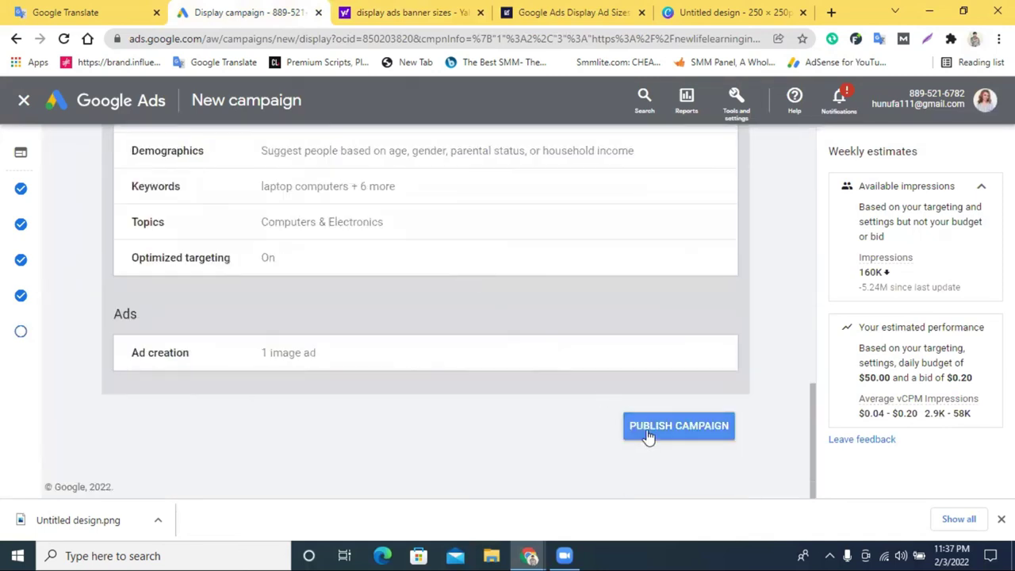
pyautogui.click(648, 435)
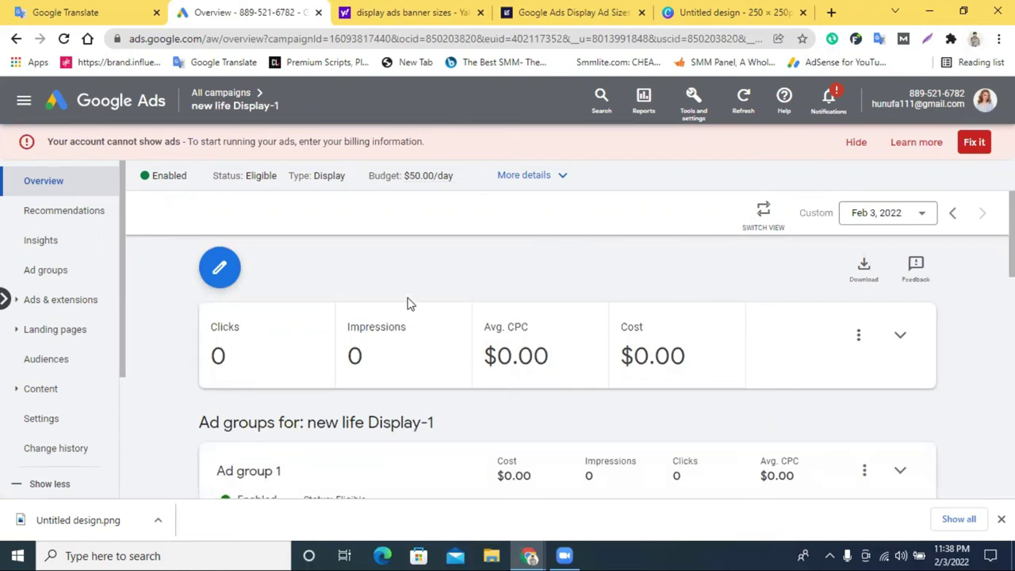
# Pause Ad group 1 in the overview of the new life Display-1 campaign
pyautogui.scroll(-1, 411, 304)
pyautogui.scroll(1, 410, 304)
pyautogui.scroll(-3, 412, 281)
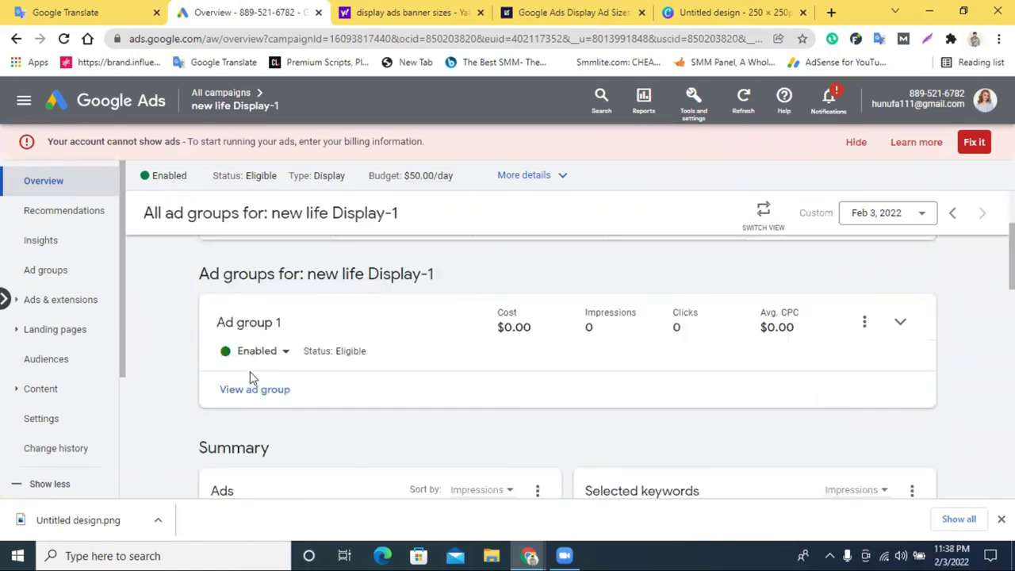
pyautogui.scroll(-3, 342, 373)
pyautogui.scroll(3, 342, 370)
pyautogui.click(286, 283)
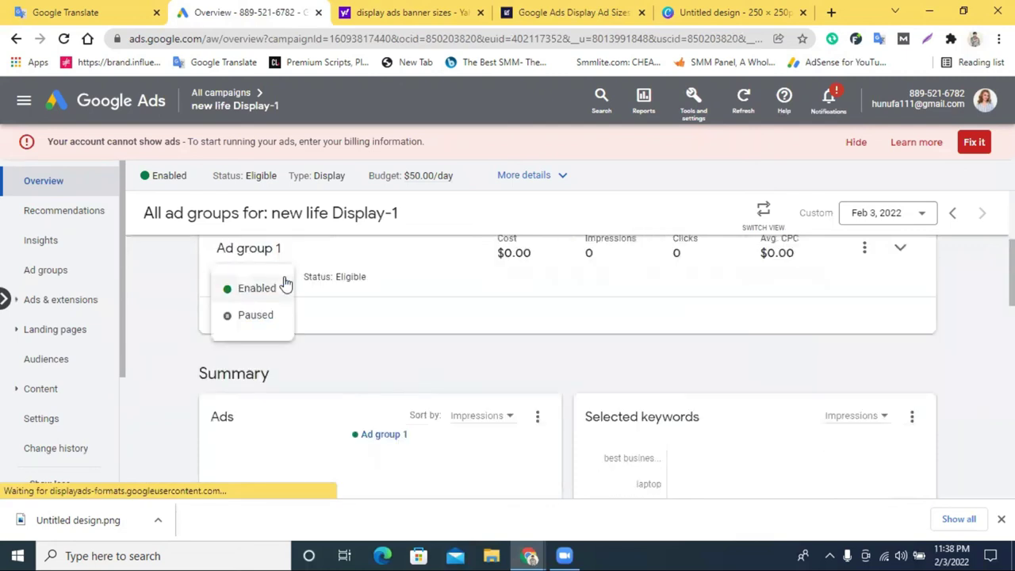
pyautogui.click(255, 317)
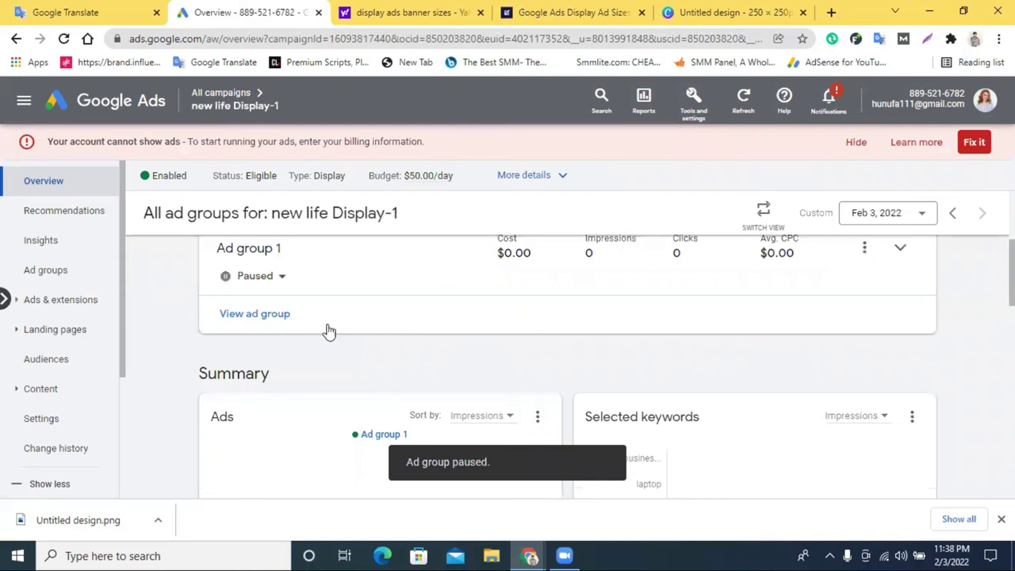
pyautogui.scroll(3, 328, 330)
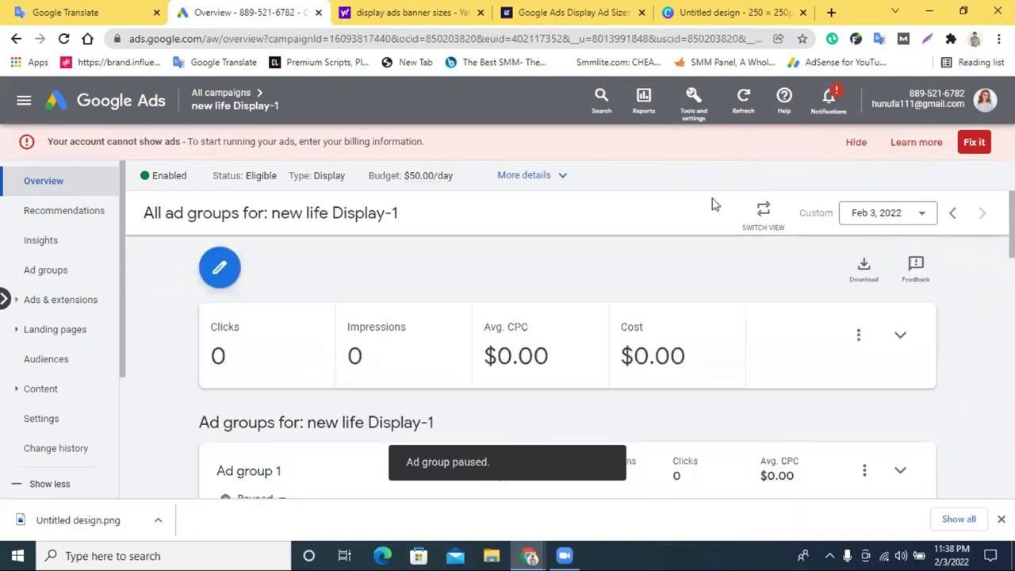